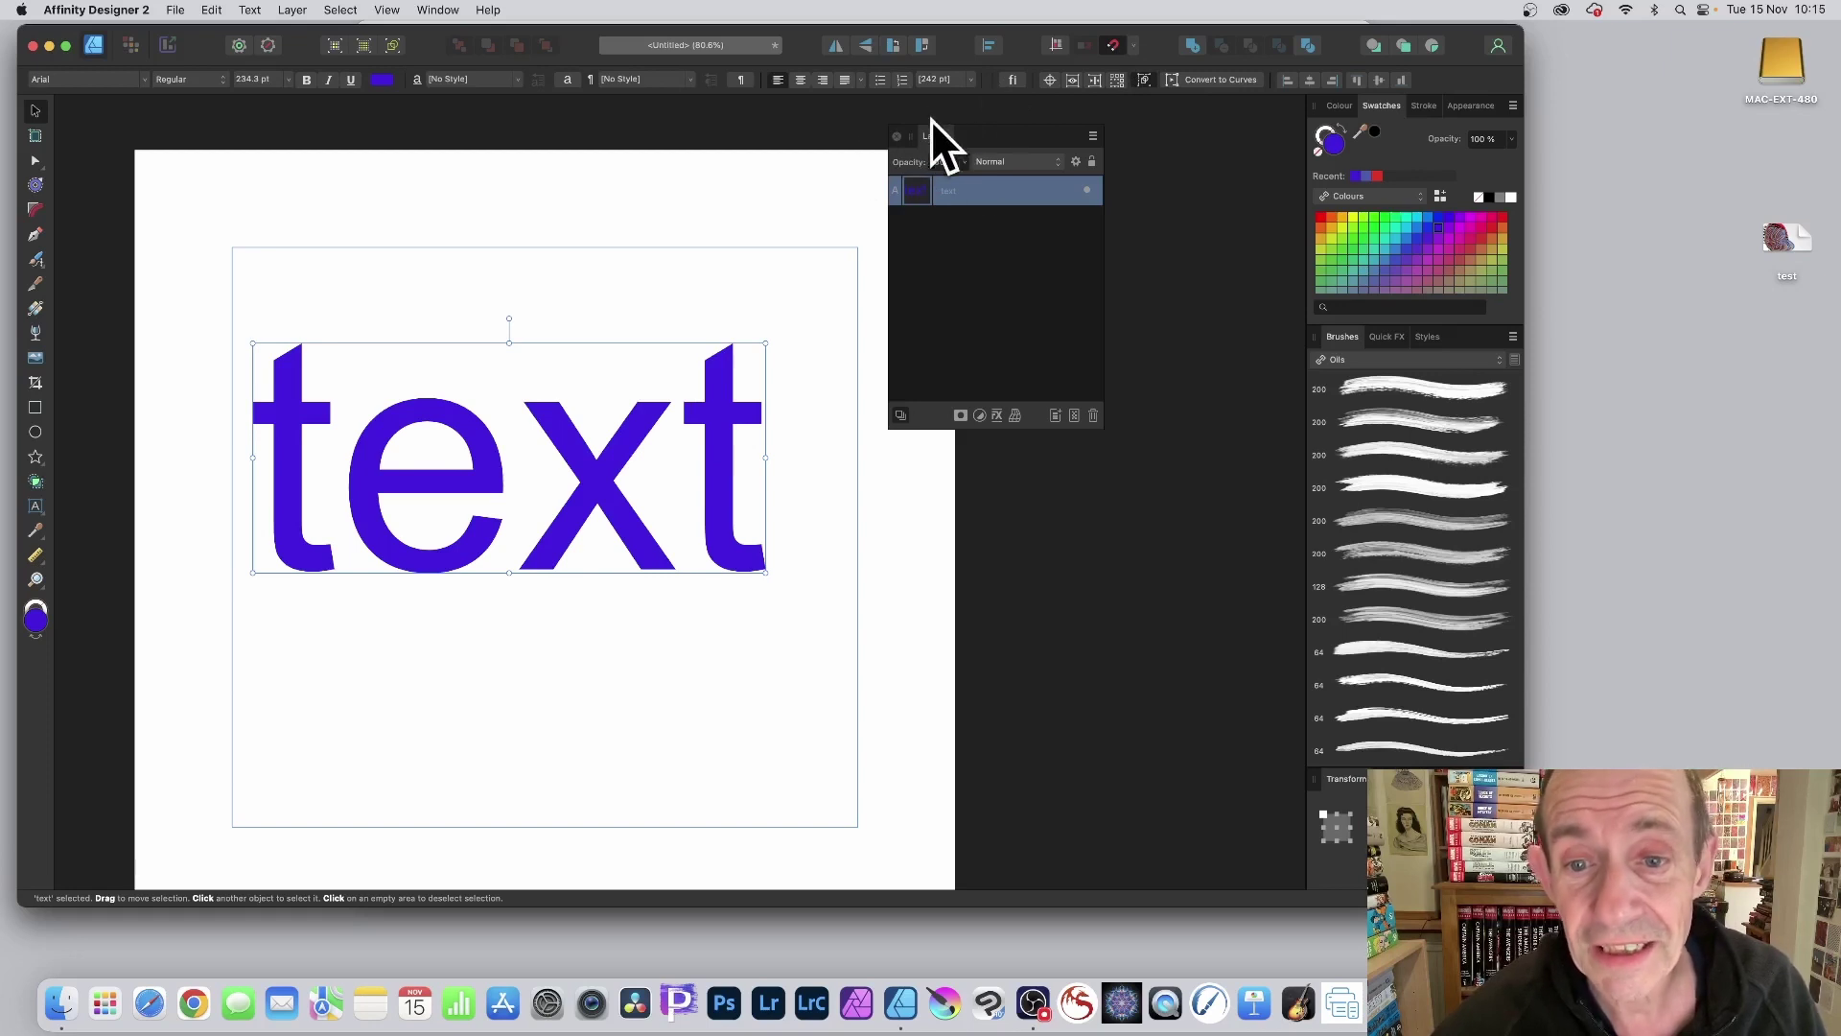
Apply a Mesh warp to the text object and activate the Node tool for editing its grid.
click(1016, 418)
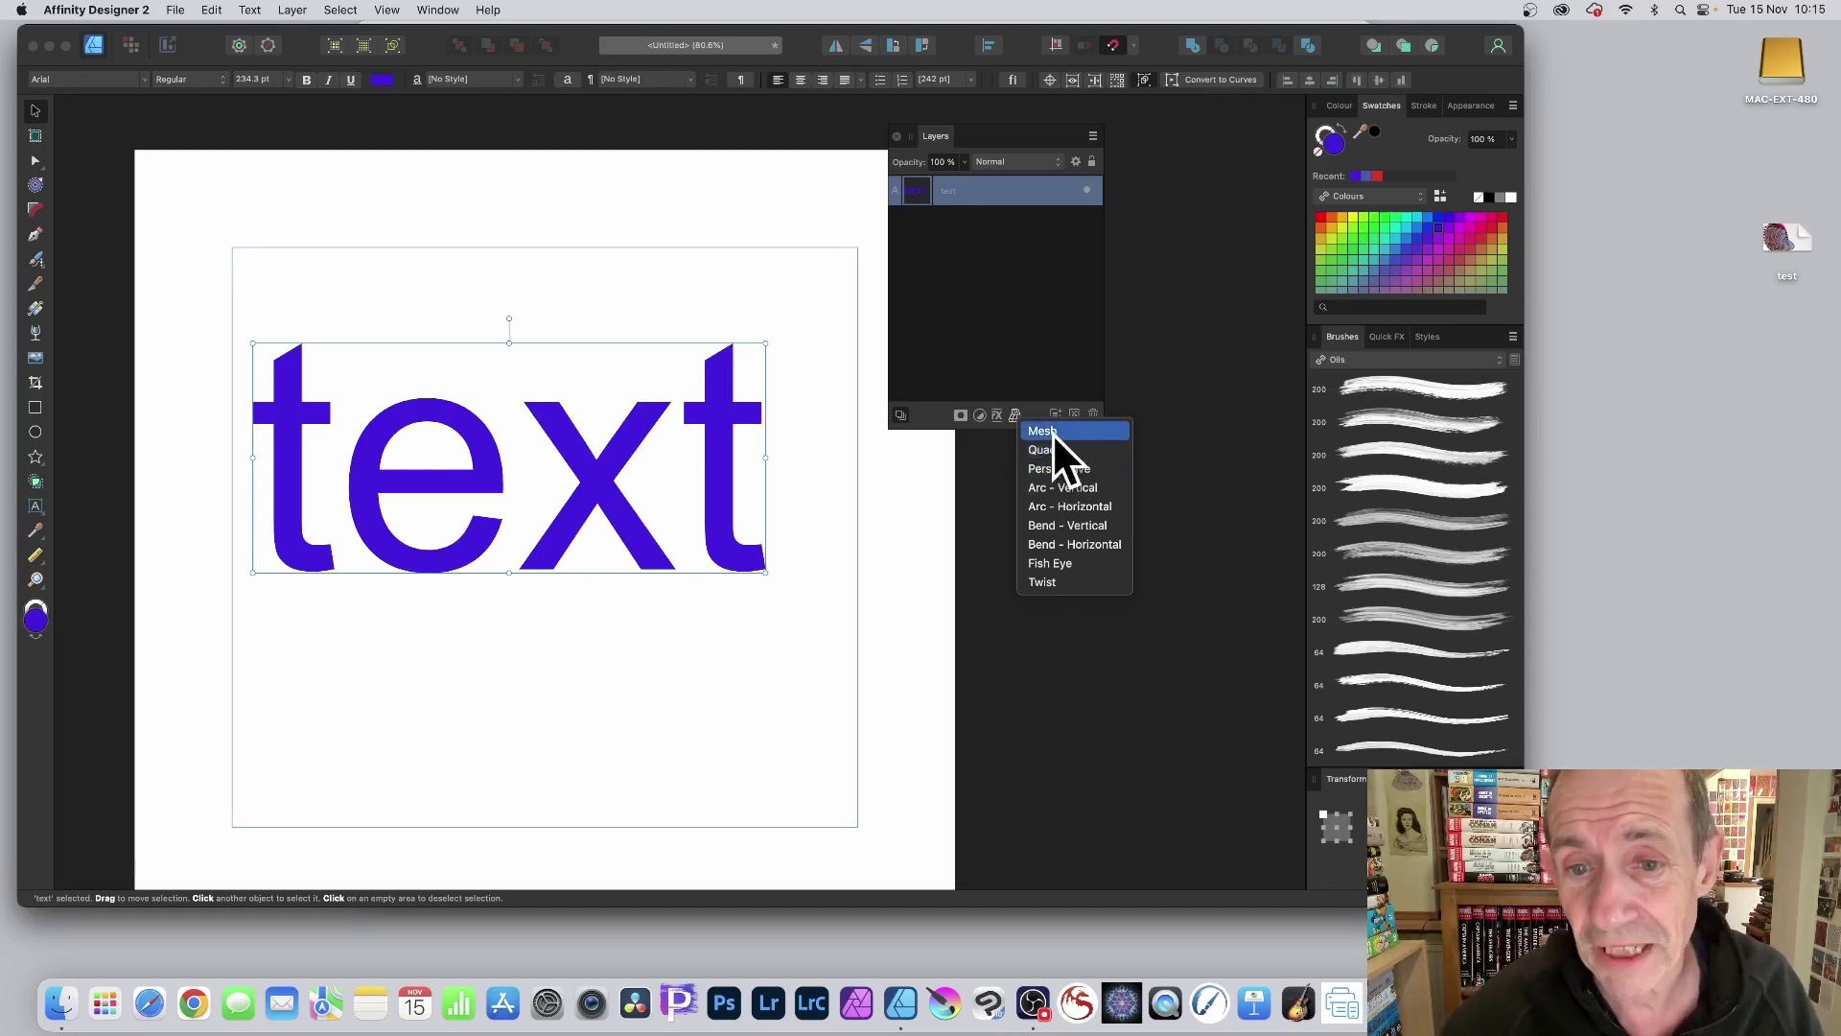
click(1051, 431)
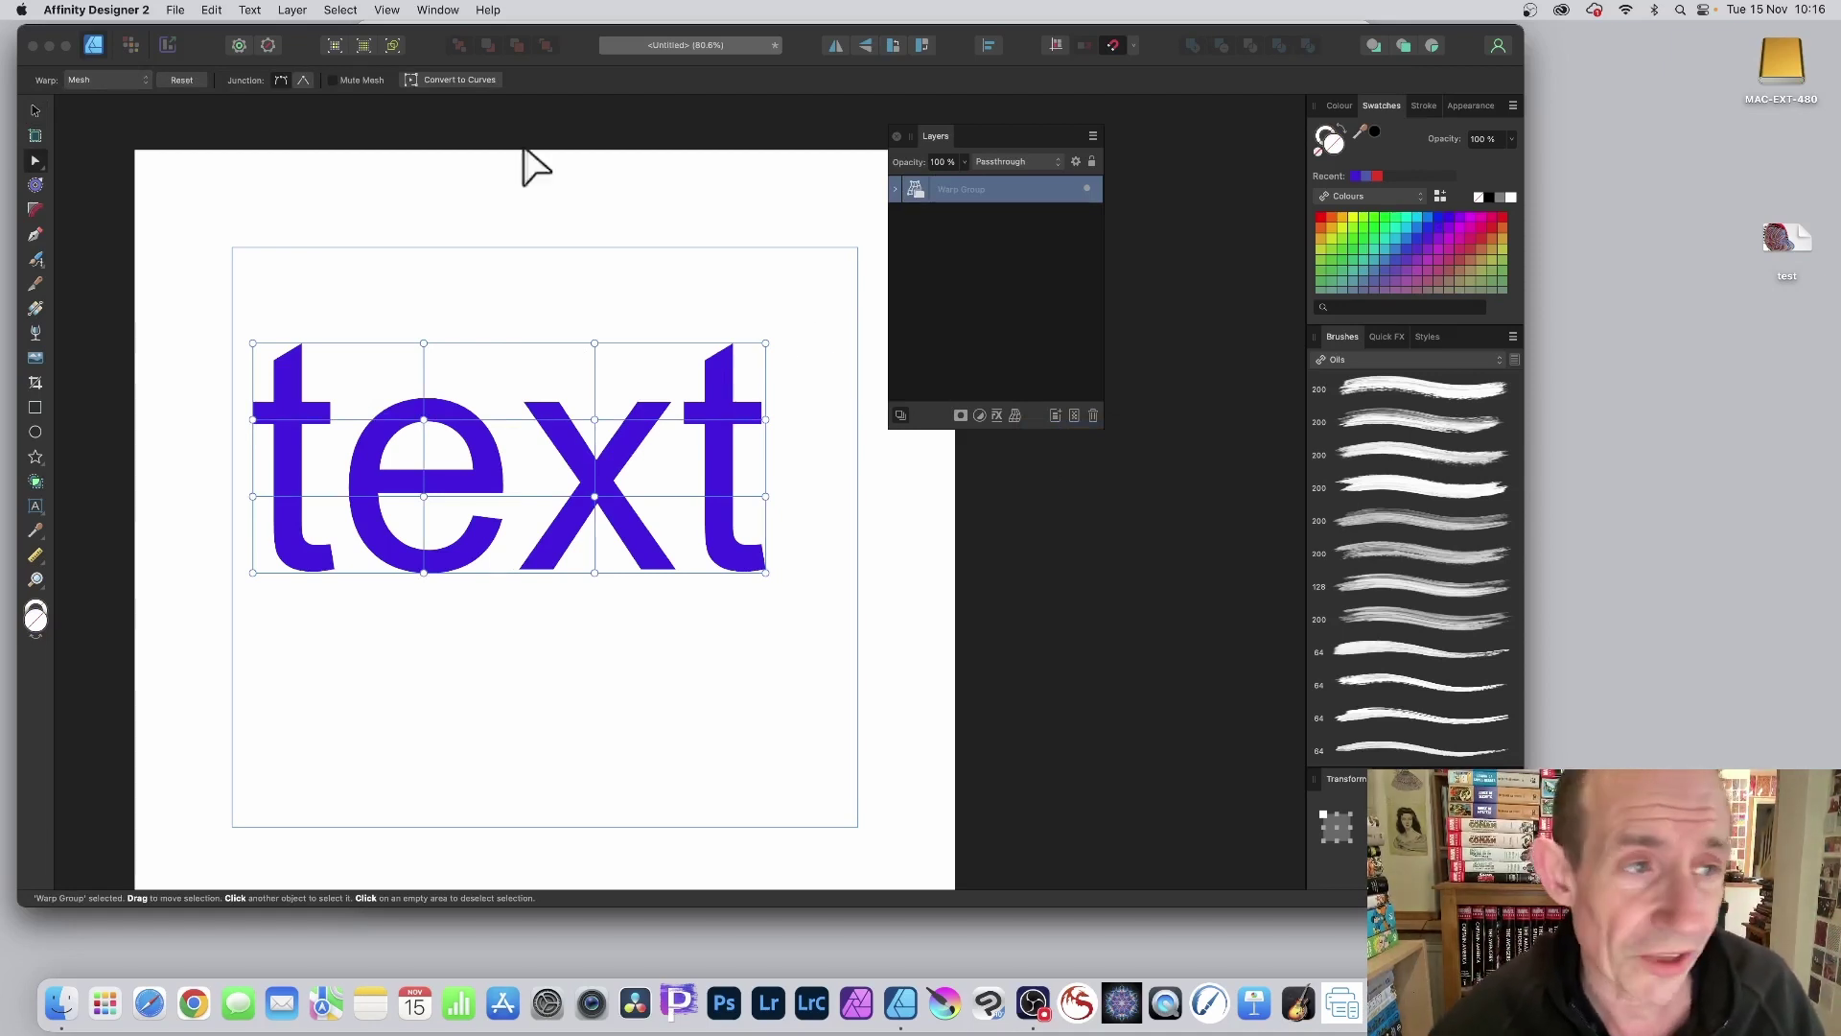
click(28, 160)
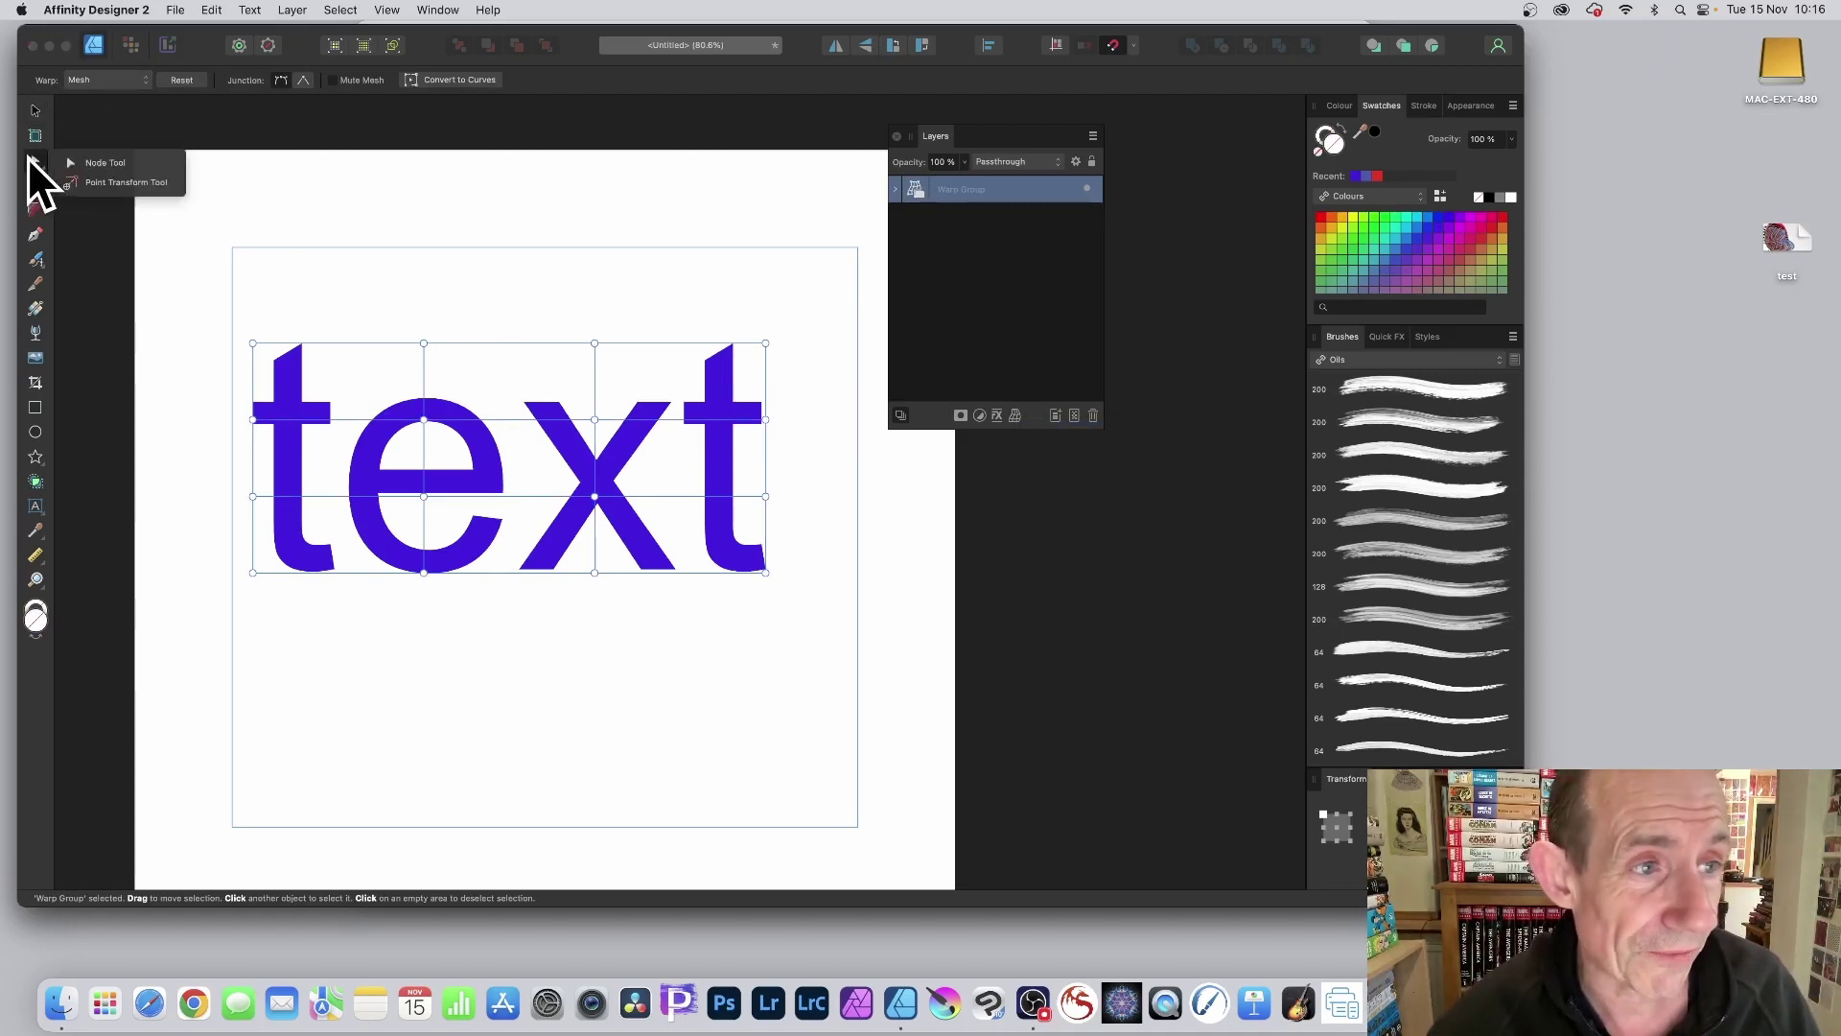
click(127, 161)
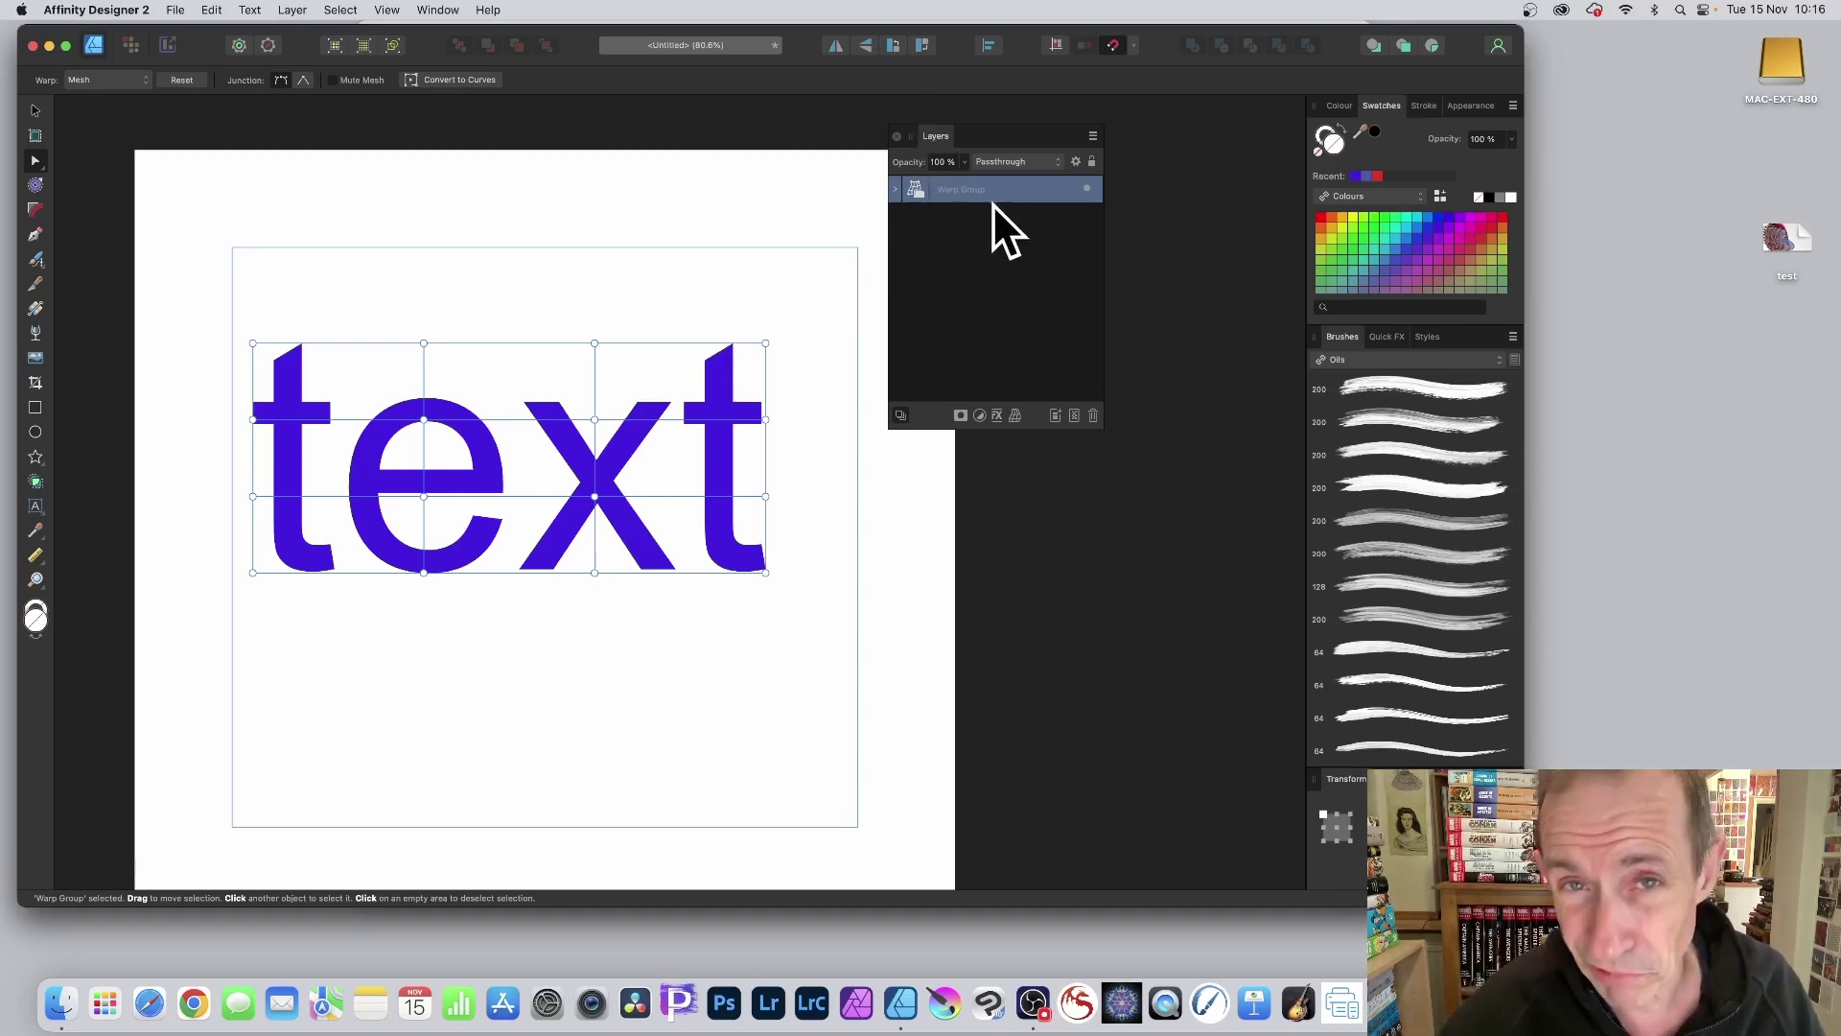
Expand the Warp Group, select the text layer nested inside it, and reselect the group to show its mesh.
click(895, 188)
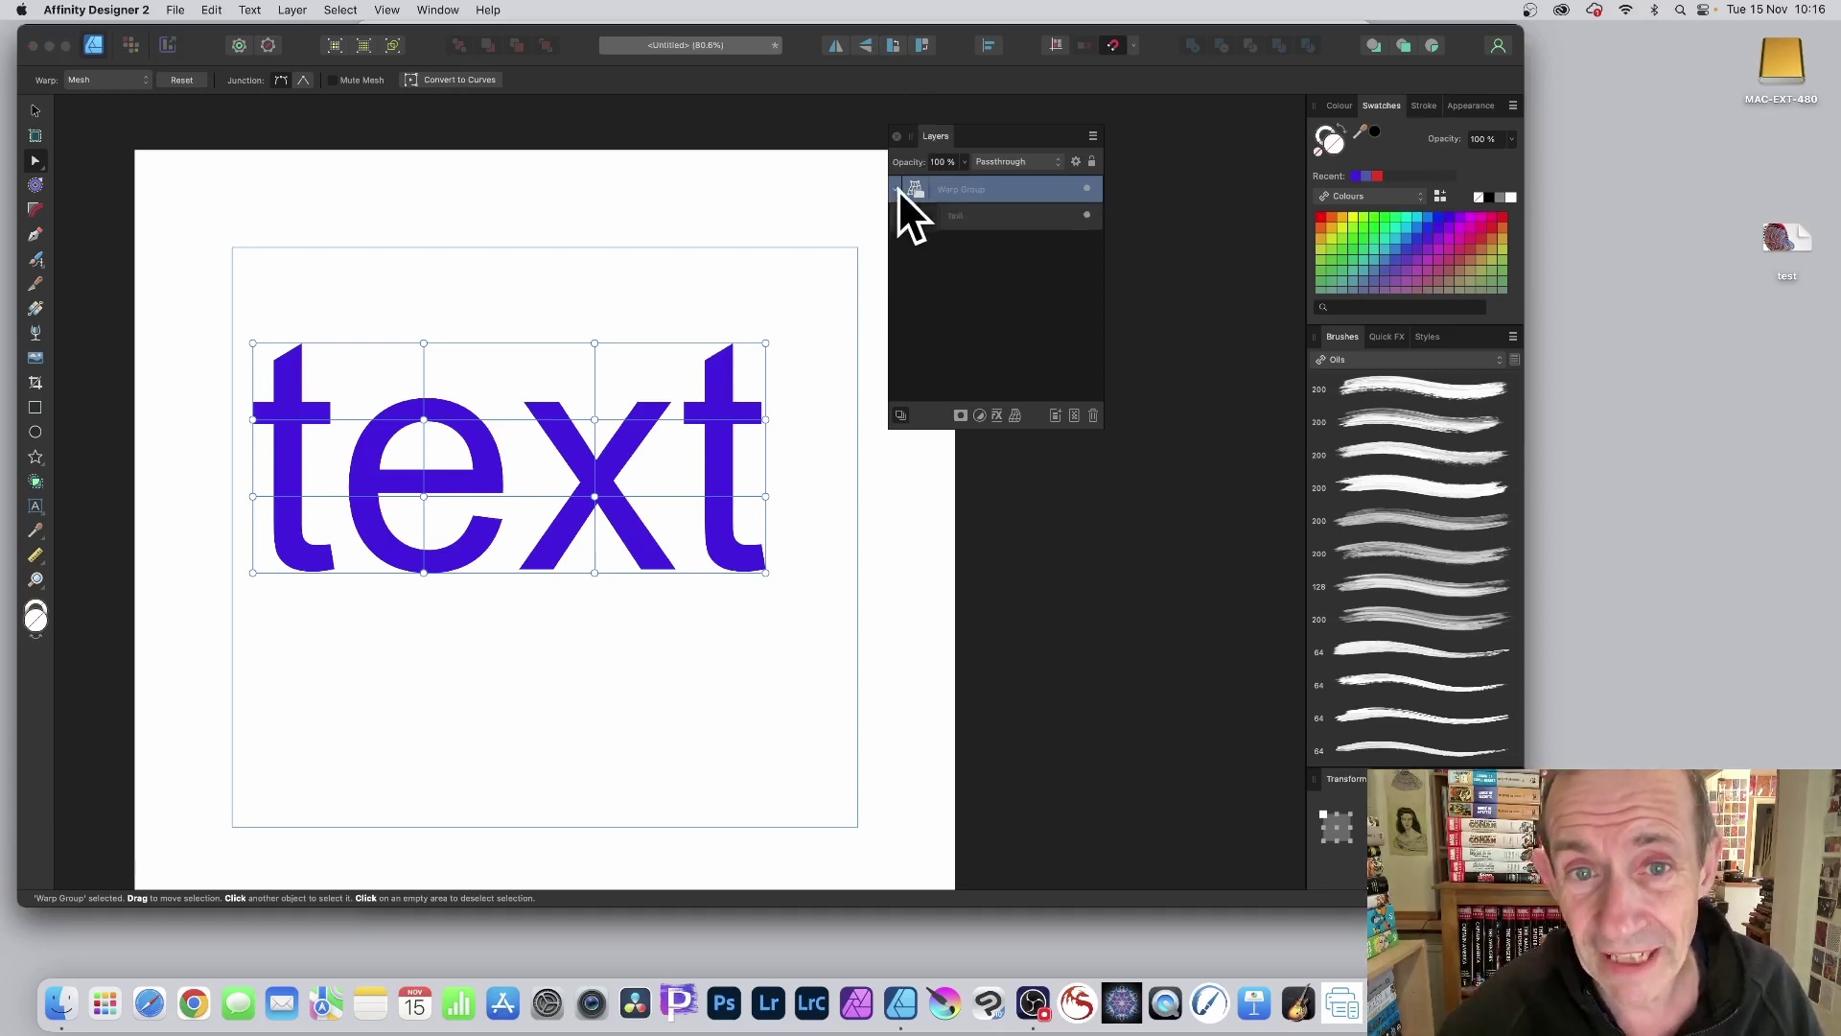
click(971, 221)
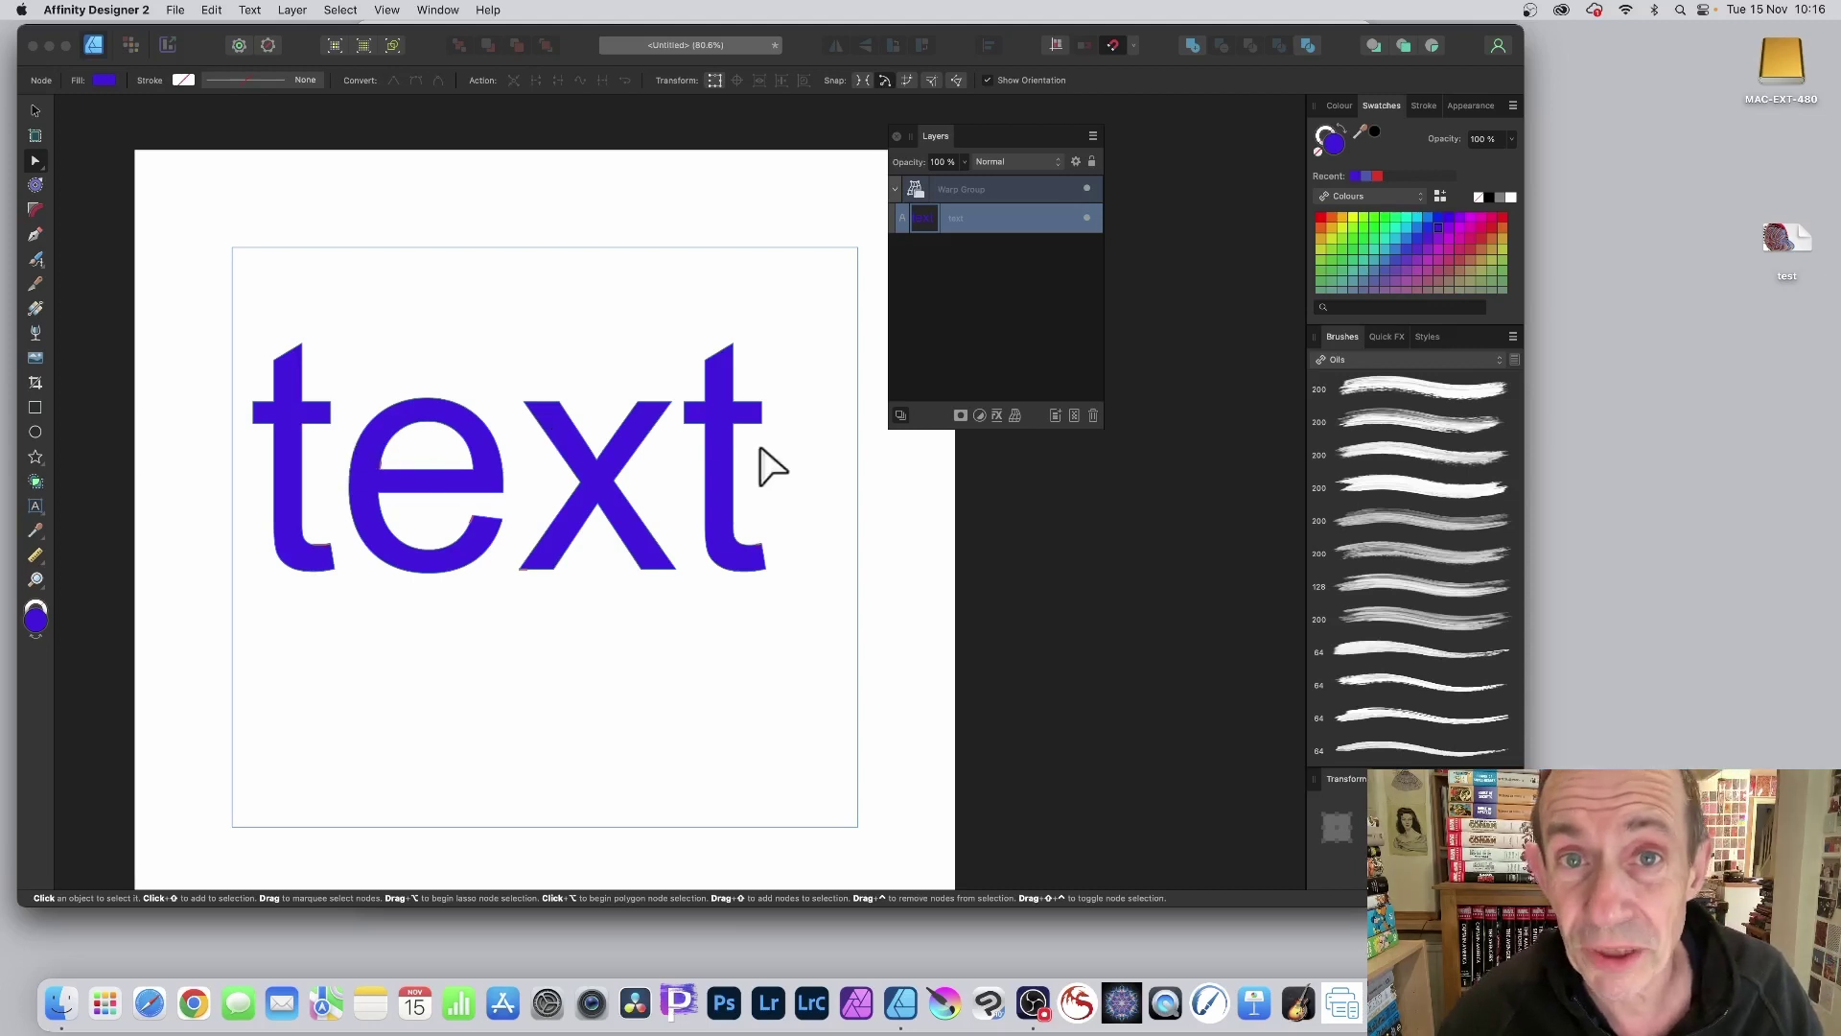
click(984, 192)
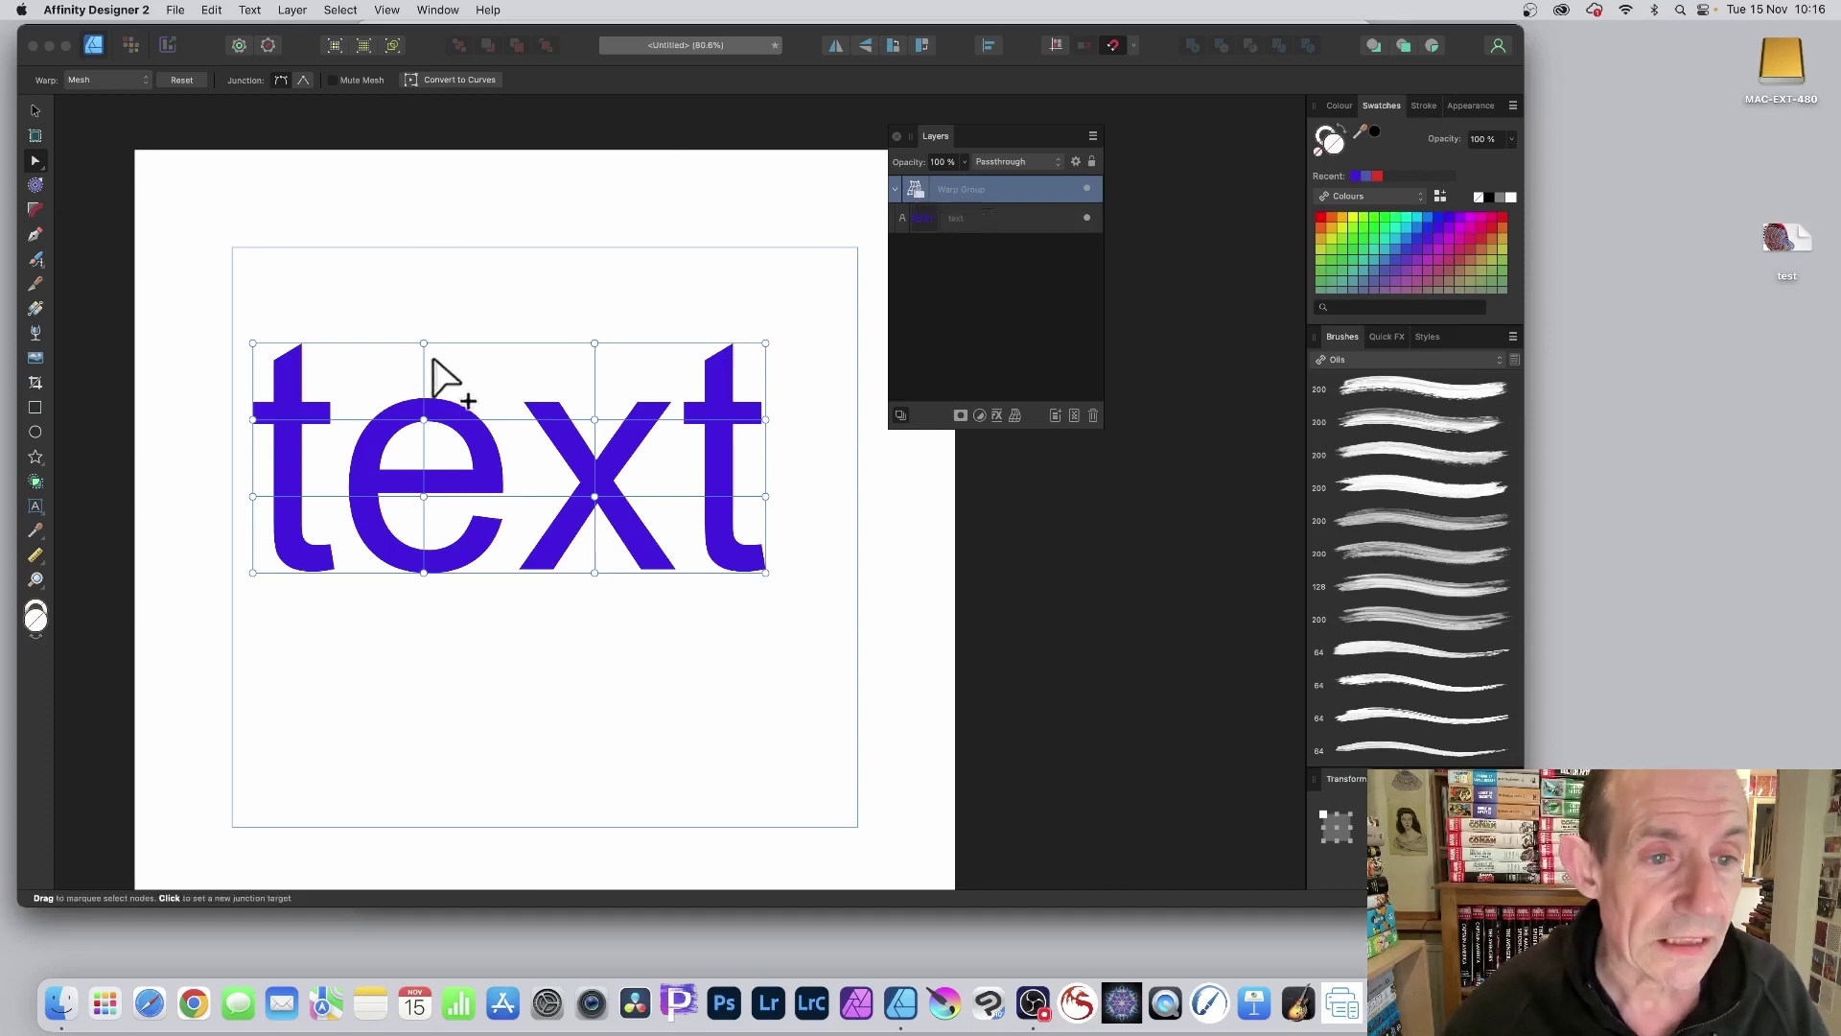
Pull the mesh nodes above and below the letter e outward vertically, and the lower node on the left edge outward horizontally.
drag(424, 343, 428, 163)
drag(424, 573, 436, 764)
mouse_move(252, 496)
mouse_down()
mouse_move(148, 493)
mouse_move(781, 470)
mouse_move(230, 215)
mouse_move(719, 635)
mouse_move(59, 214)
mouse_move(117, 518)
mouse_up()
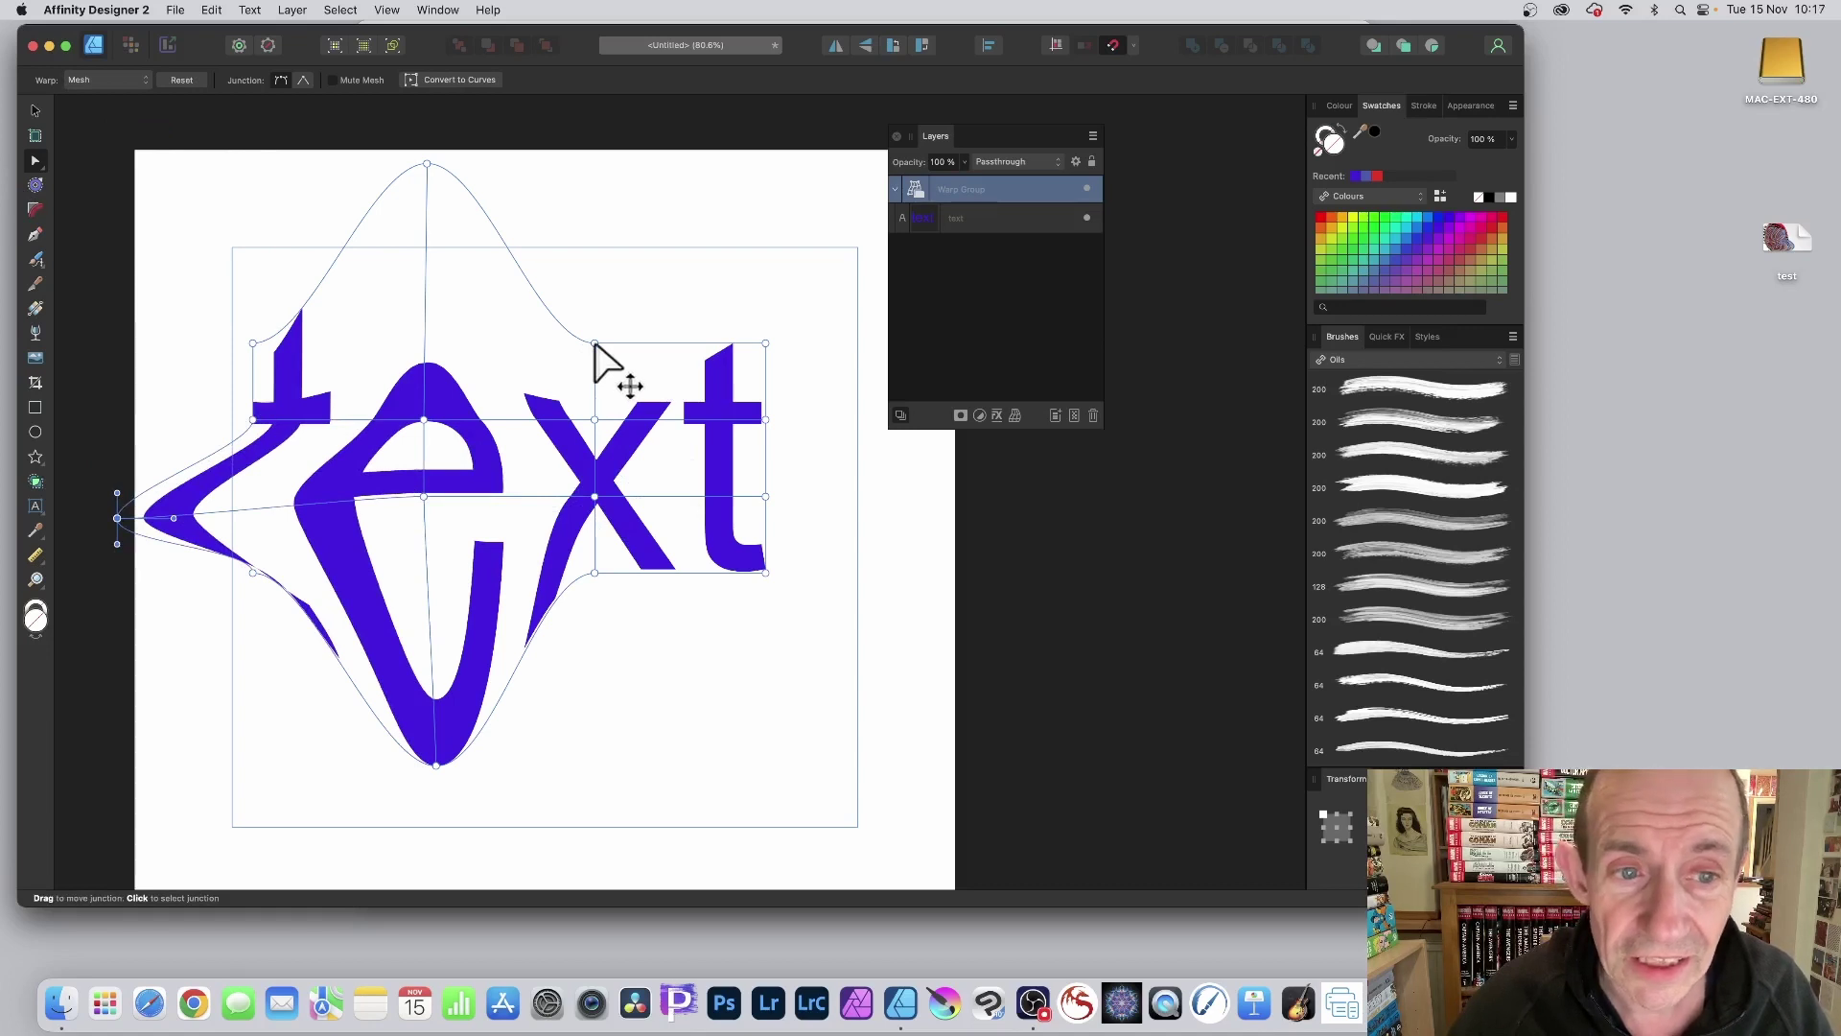
Raise the upper-edge mesh node above the x and swing its left handle up, finishing with it angled down.
drag(596, 343, 614, 219)
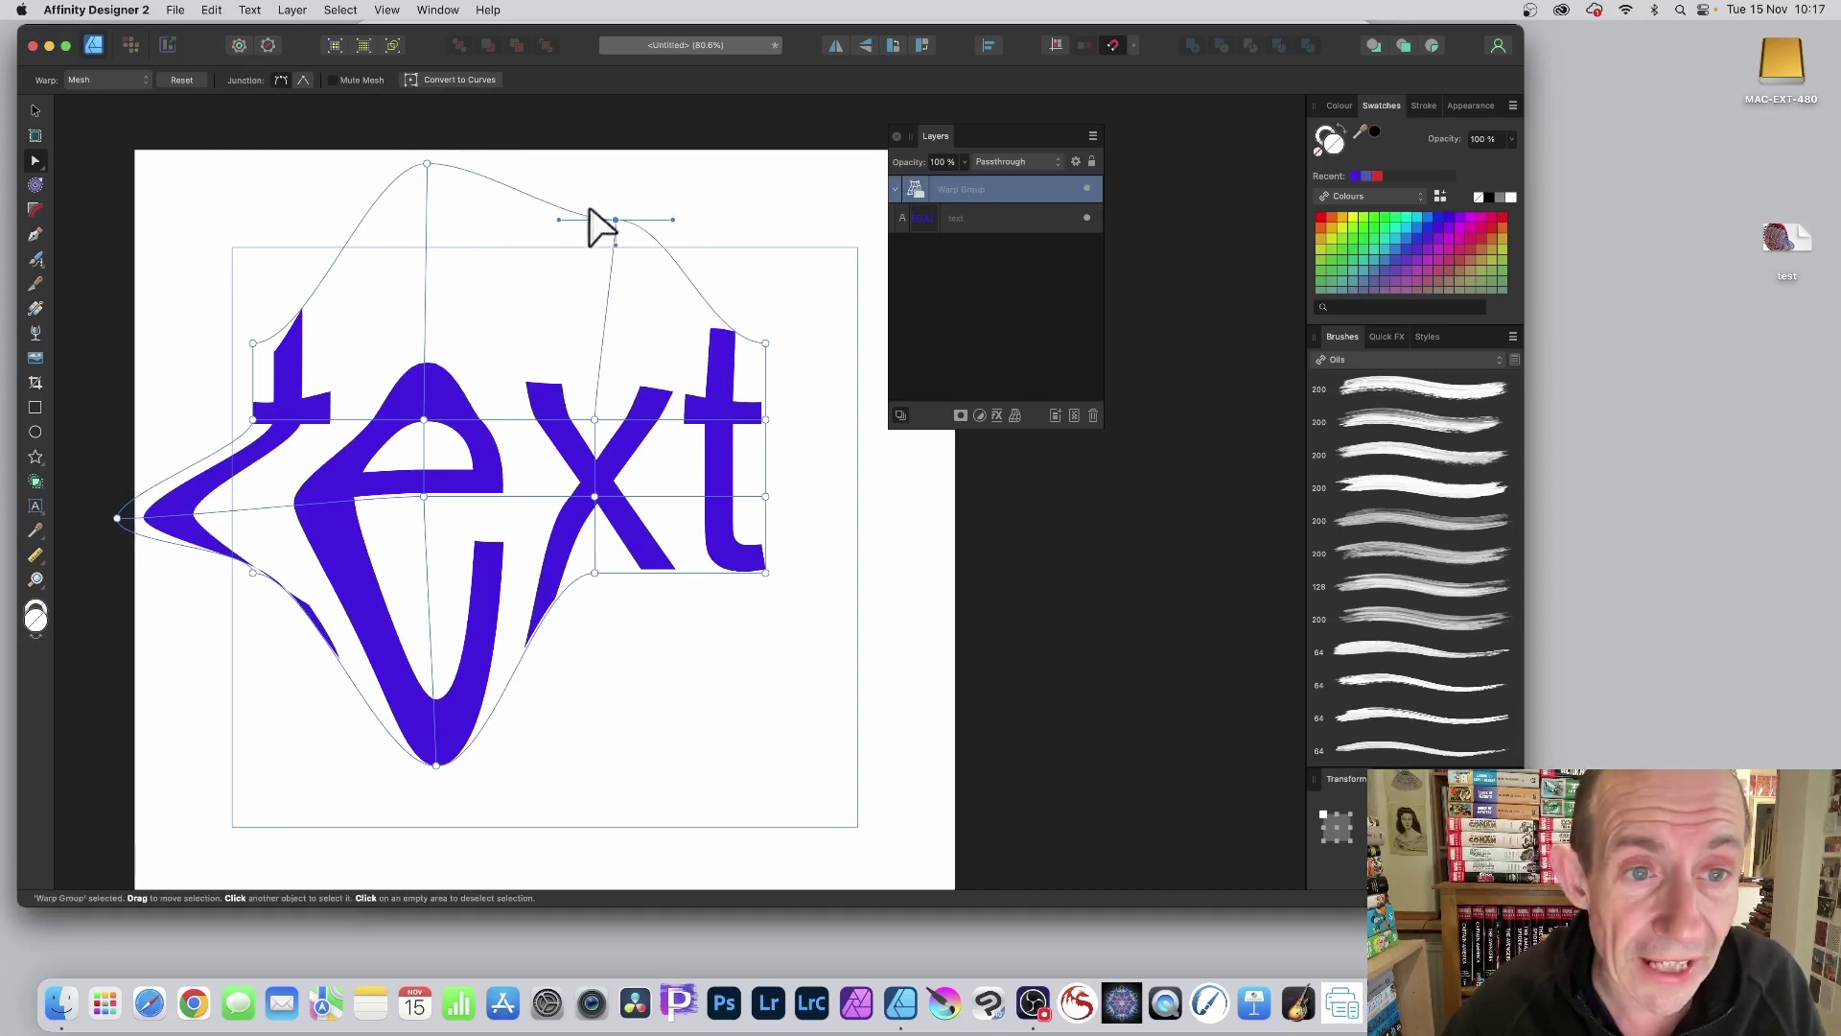
drag(554, 222, 505, 138)
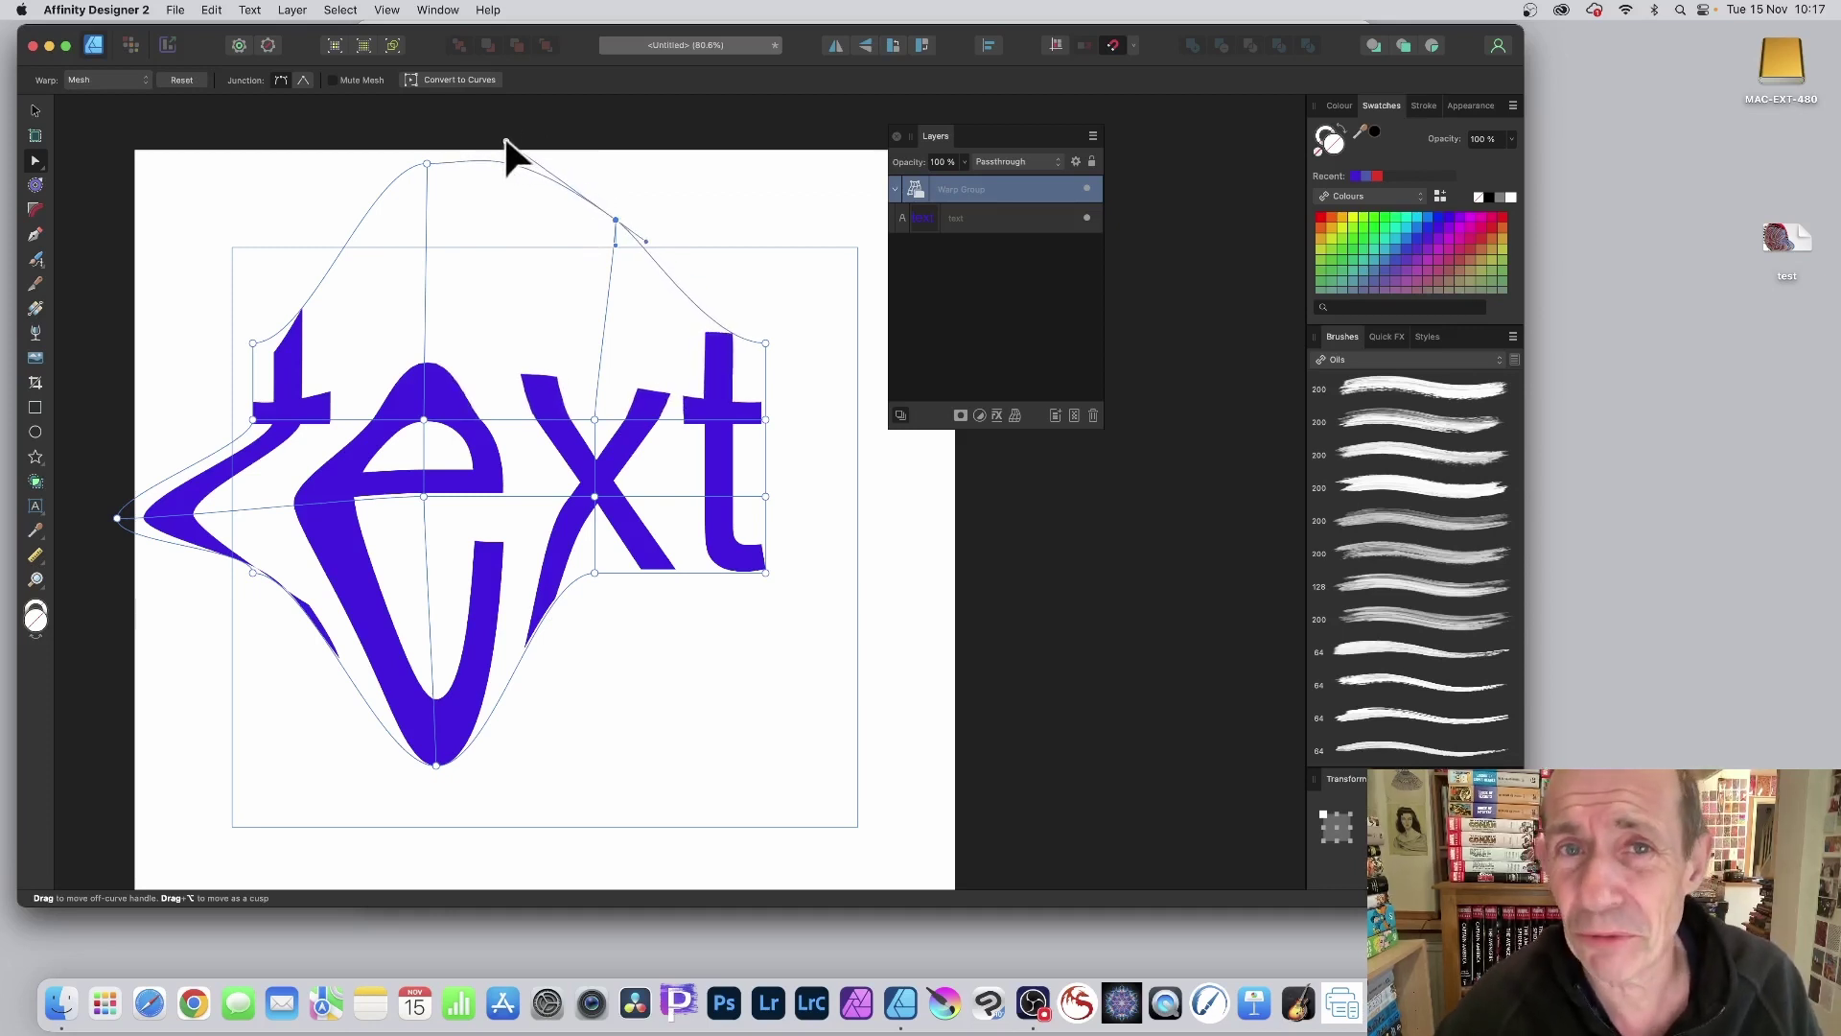
drag(505, 138, 533, 257)
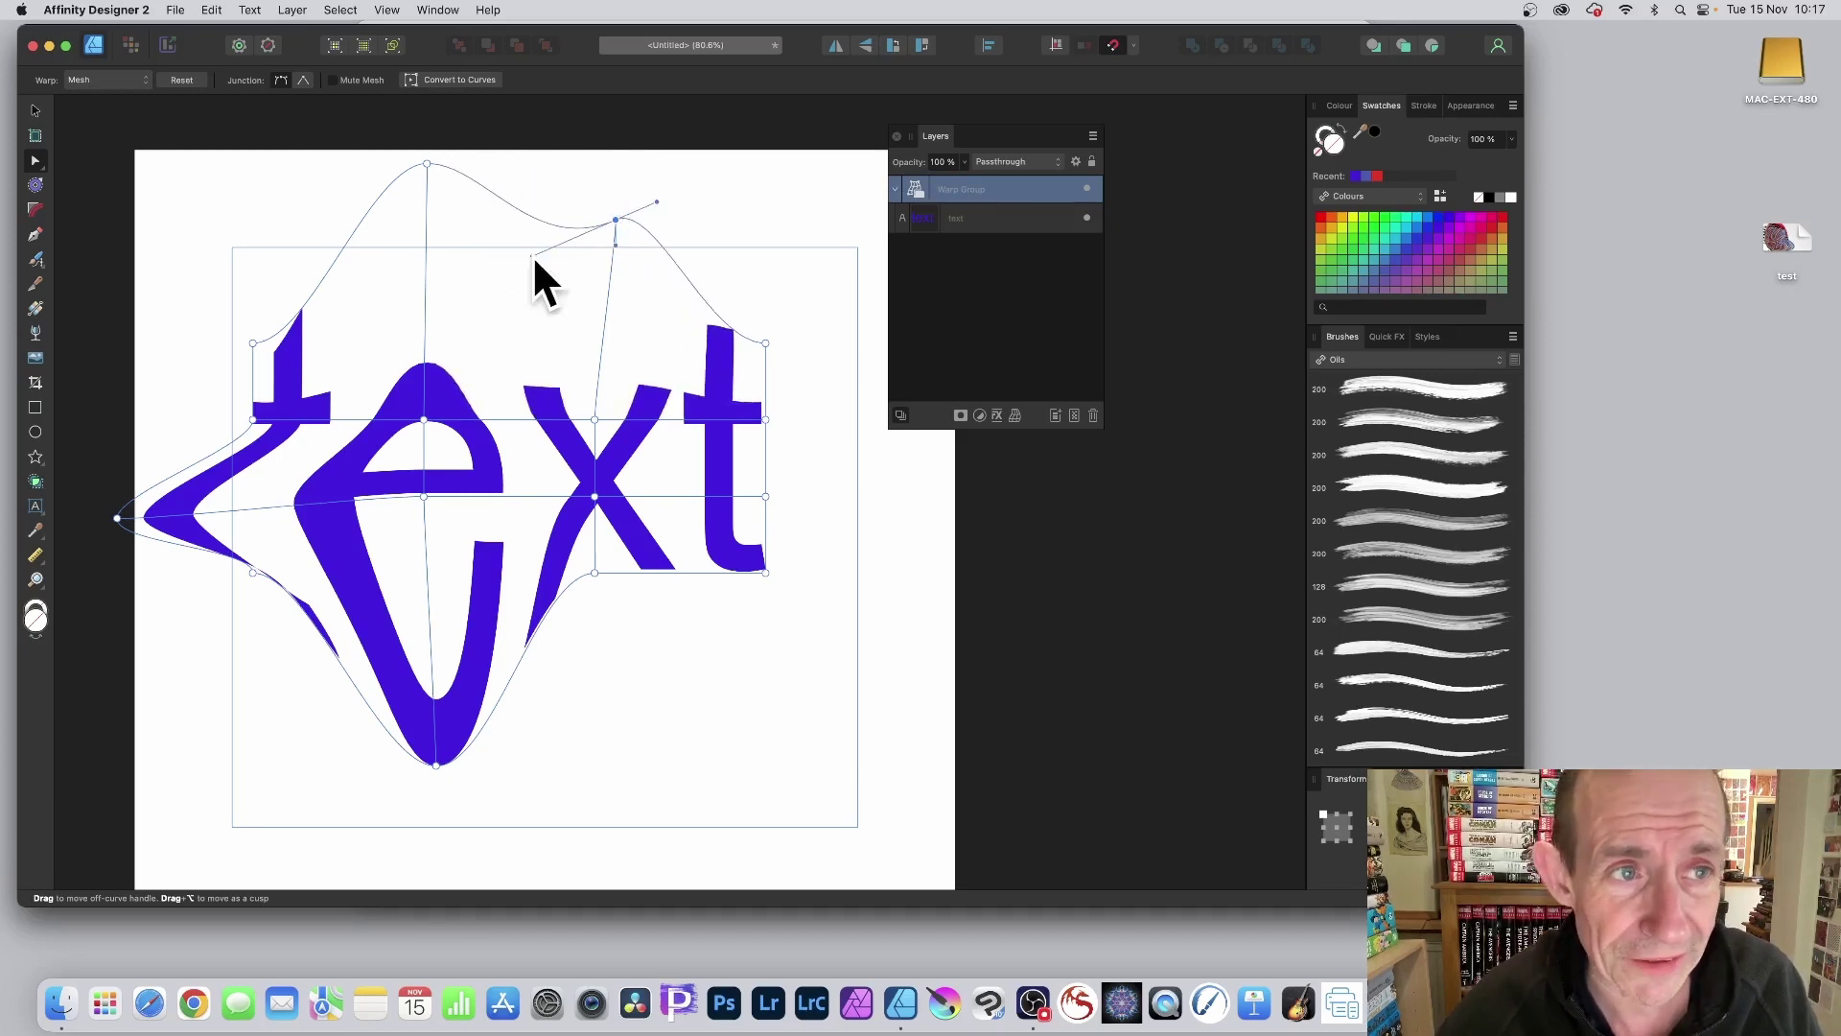
Convert the raised node above the x to a cusp, angle its two handles independently, and raise the node further.
click(303, 80)
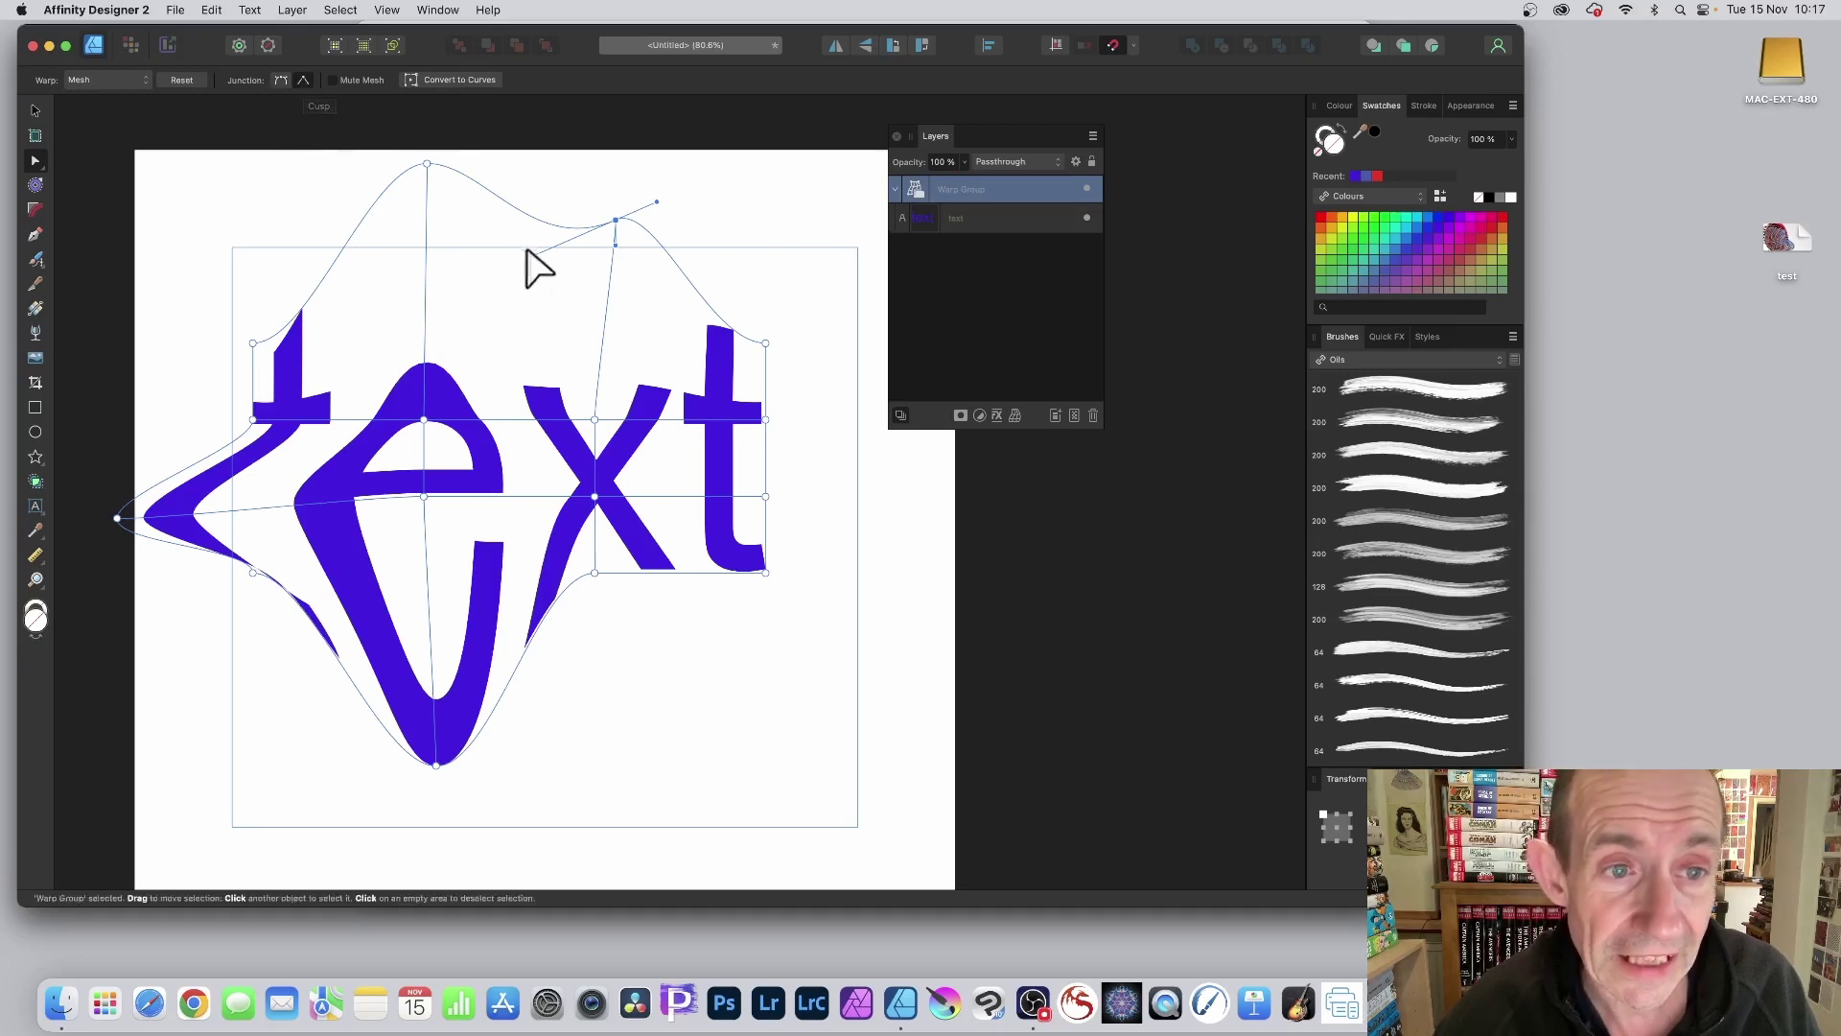
drag(530, 255, 503, 229)
drag(654, 197, 670, 356)
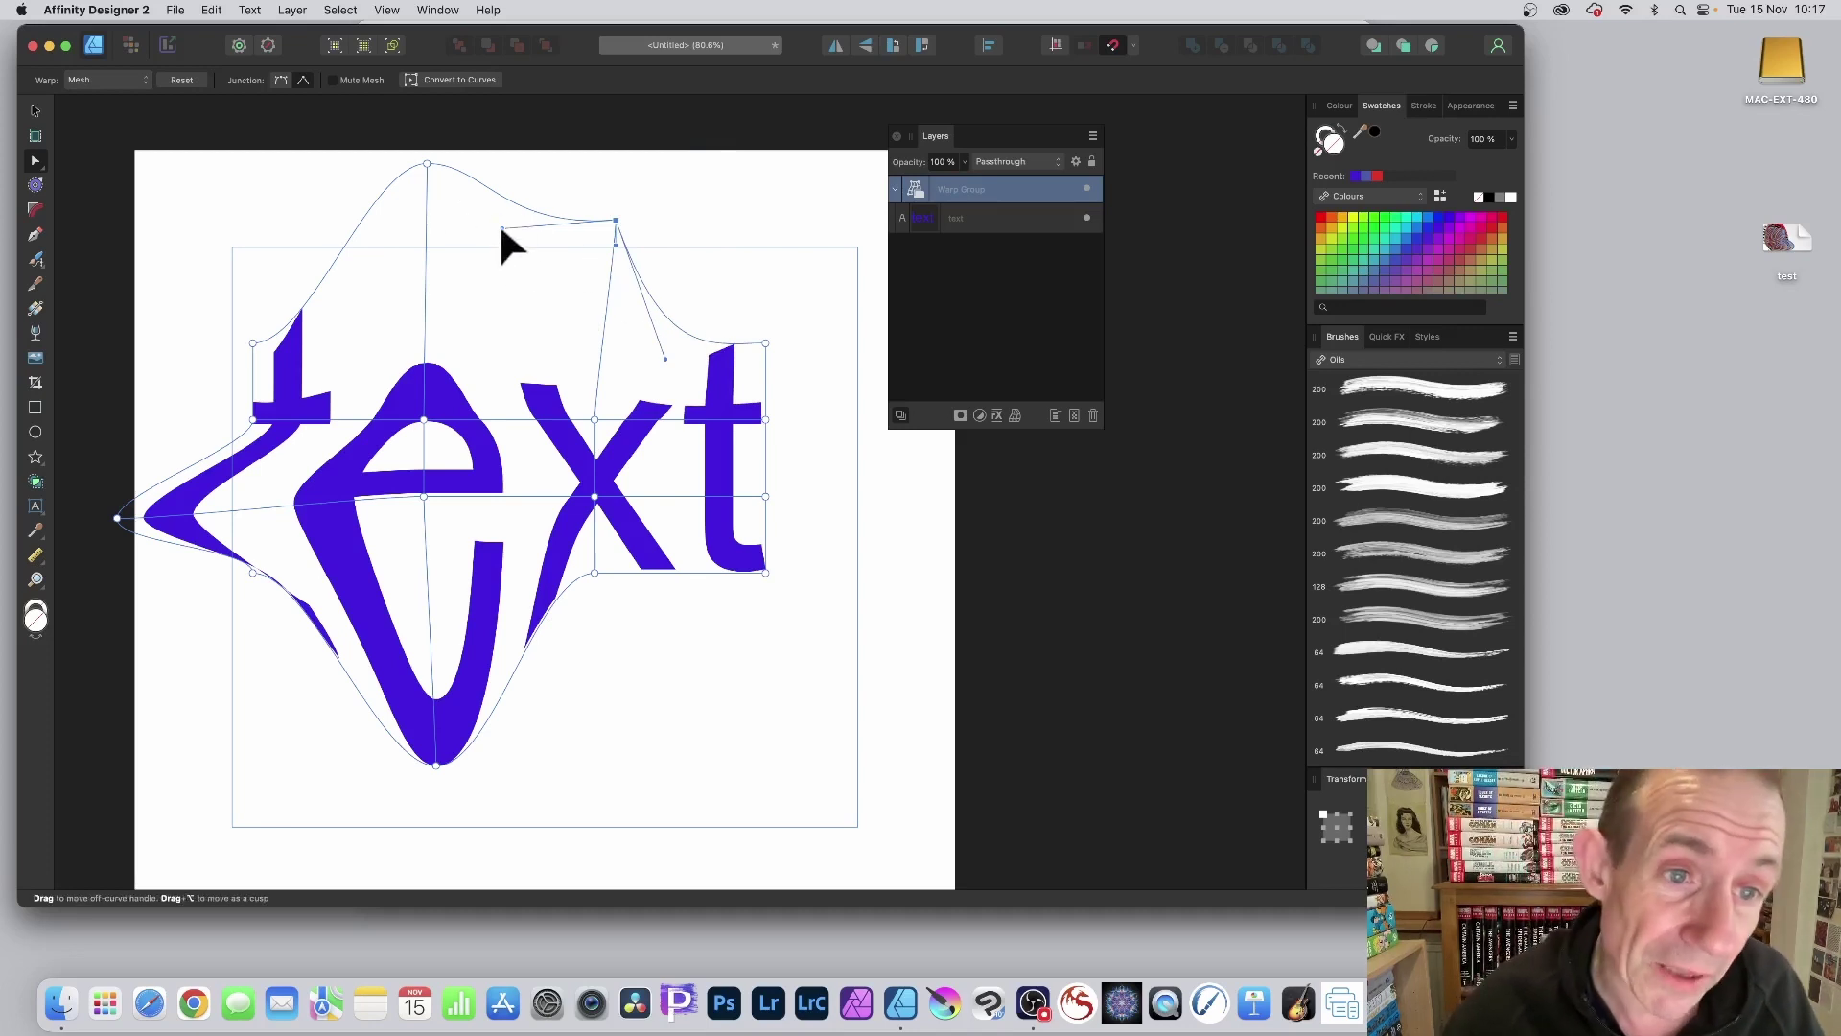
drag(503, 230, 493, 311)
drag(615, 221, 614, 156)
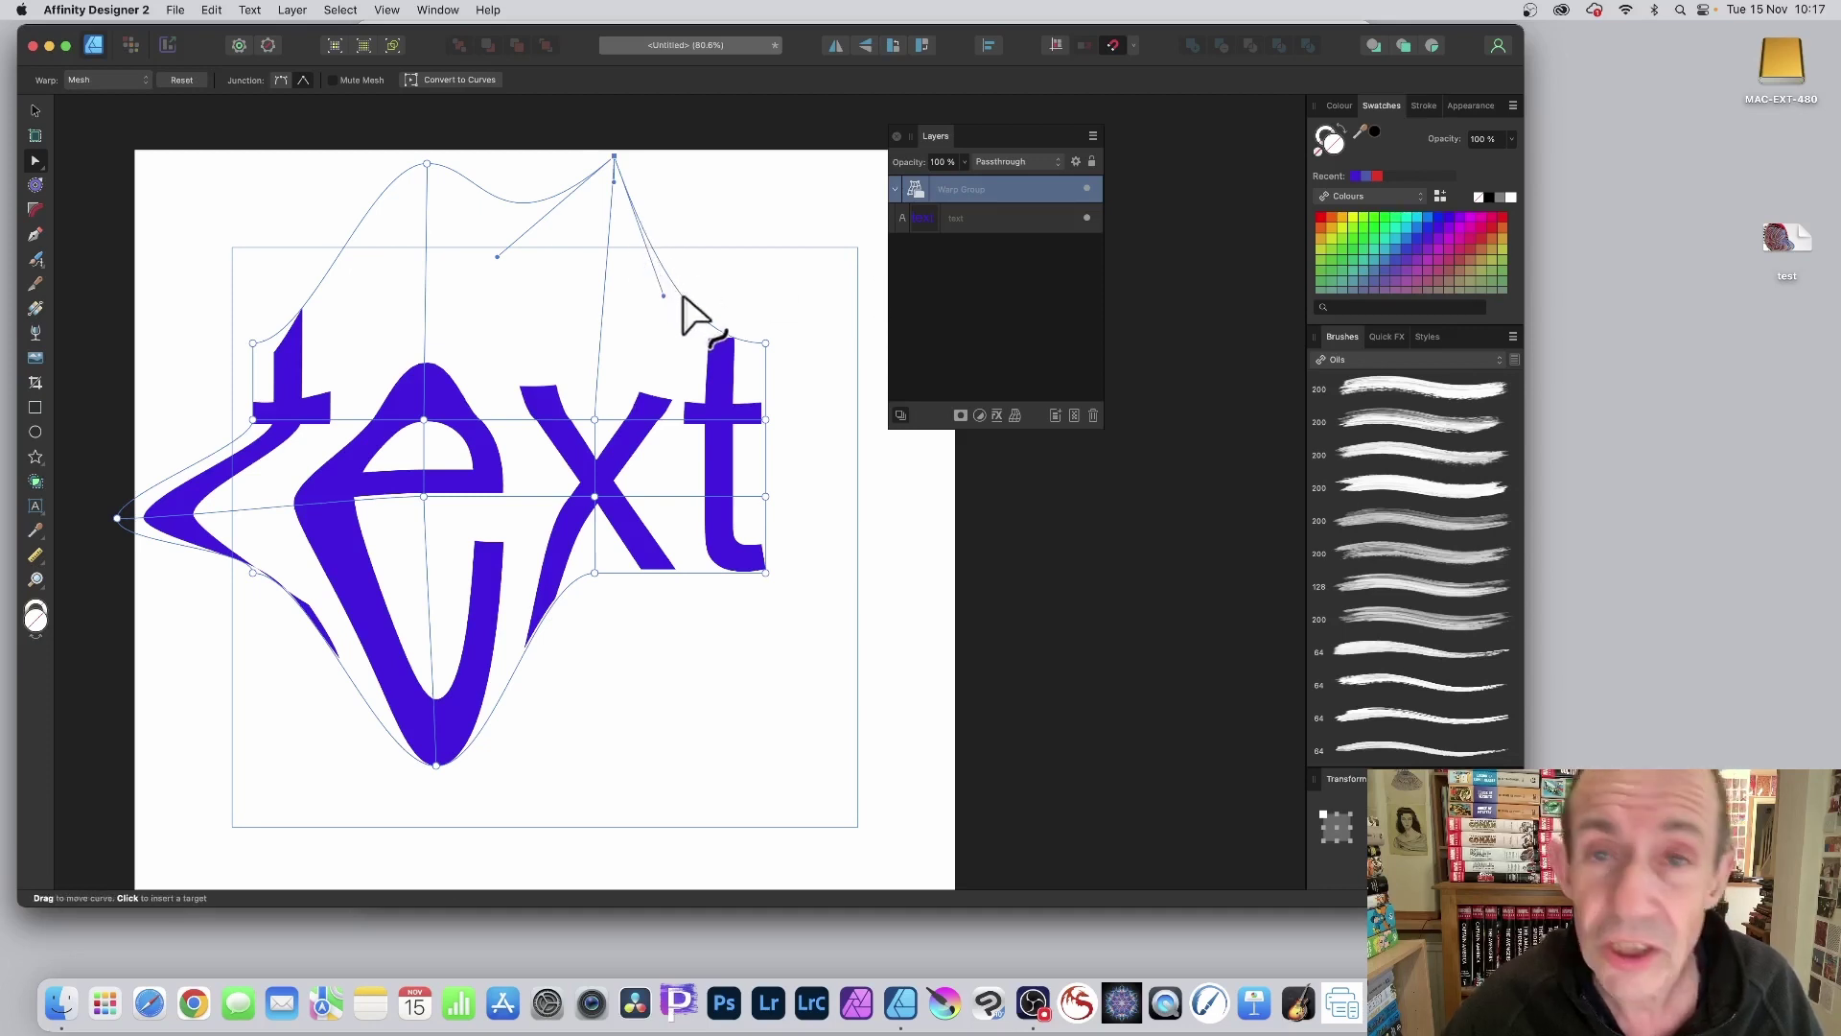
Bend the mesh's upper edge inward between the cusp and the right corner, and insert a new mesh node on that curve.
drag(683, 297, 621, 284)
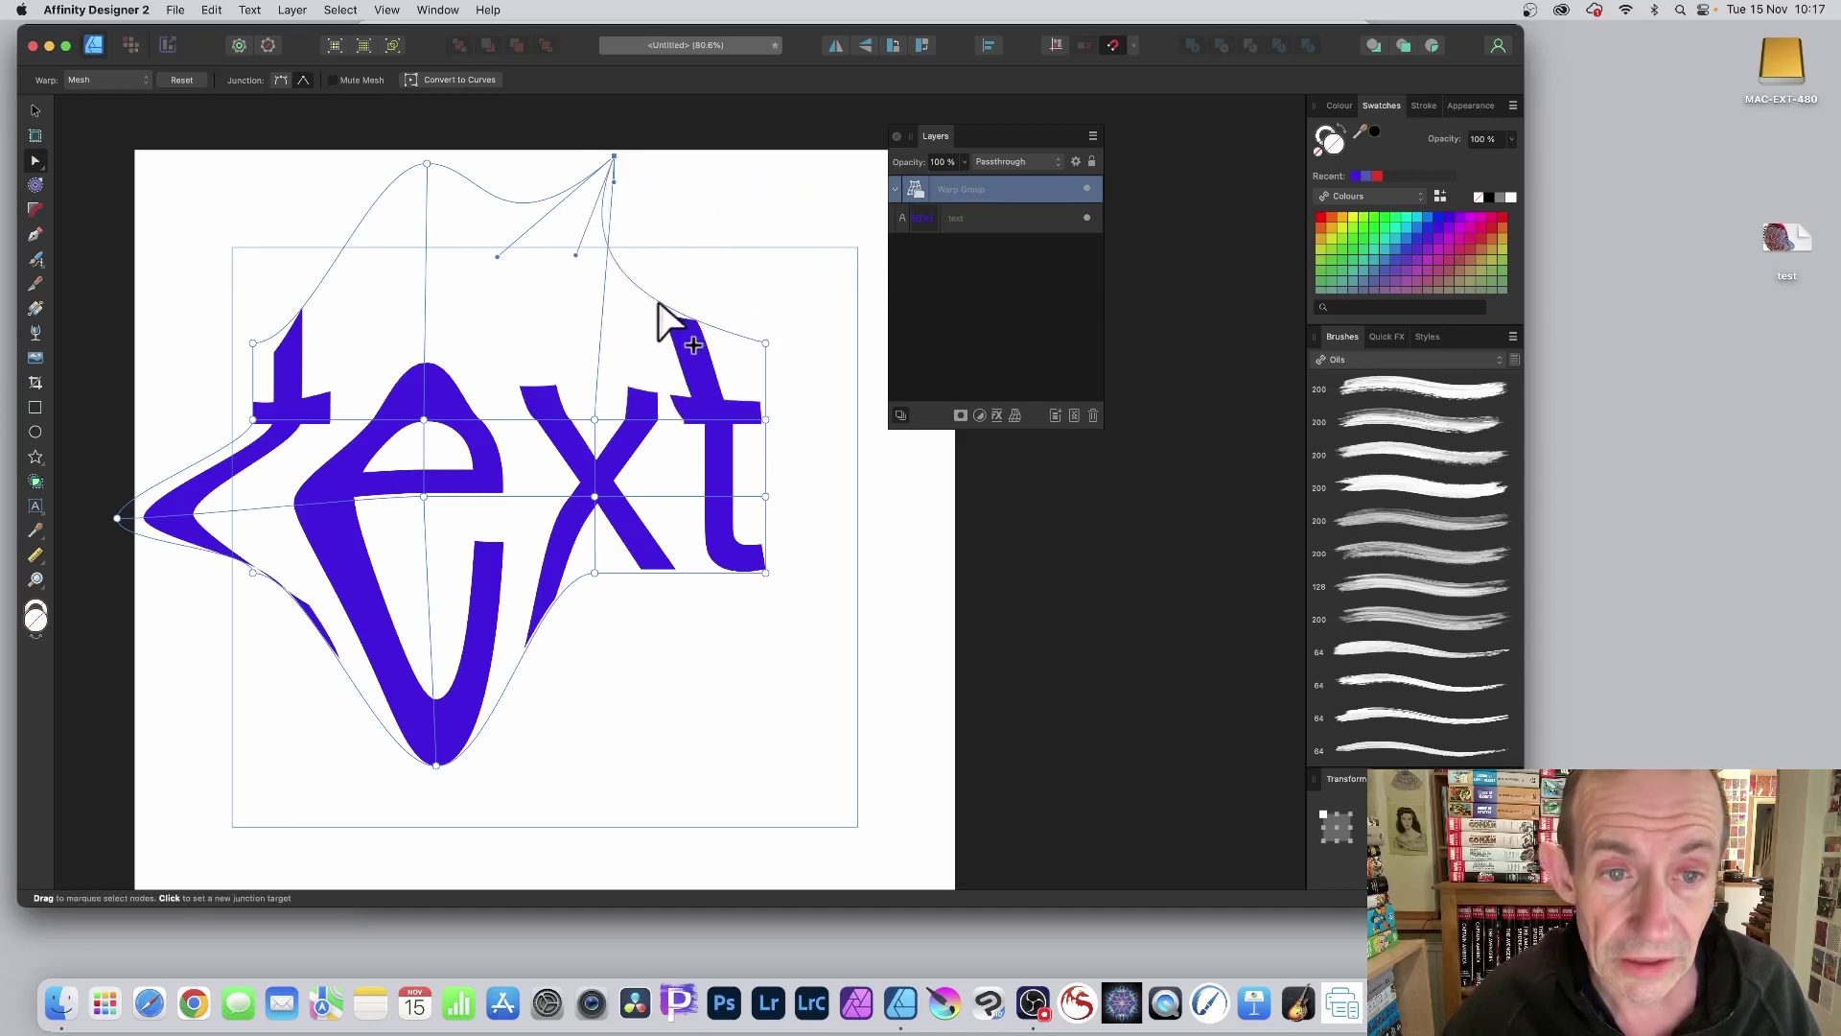
mouse_move(660, 303)
mouse_down()
mouse_move(613, 312)
mouse_move(641, 273)
mouse_move(631, 288)
mouse_up()
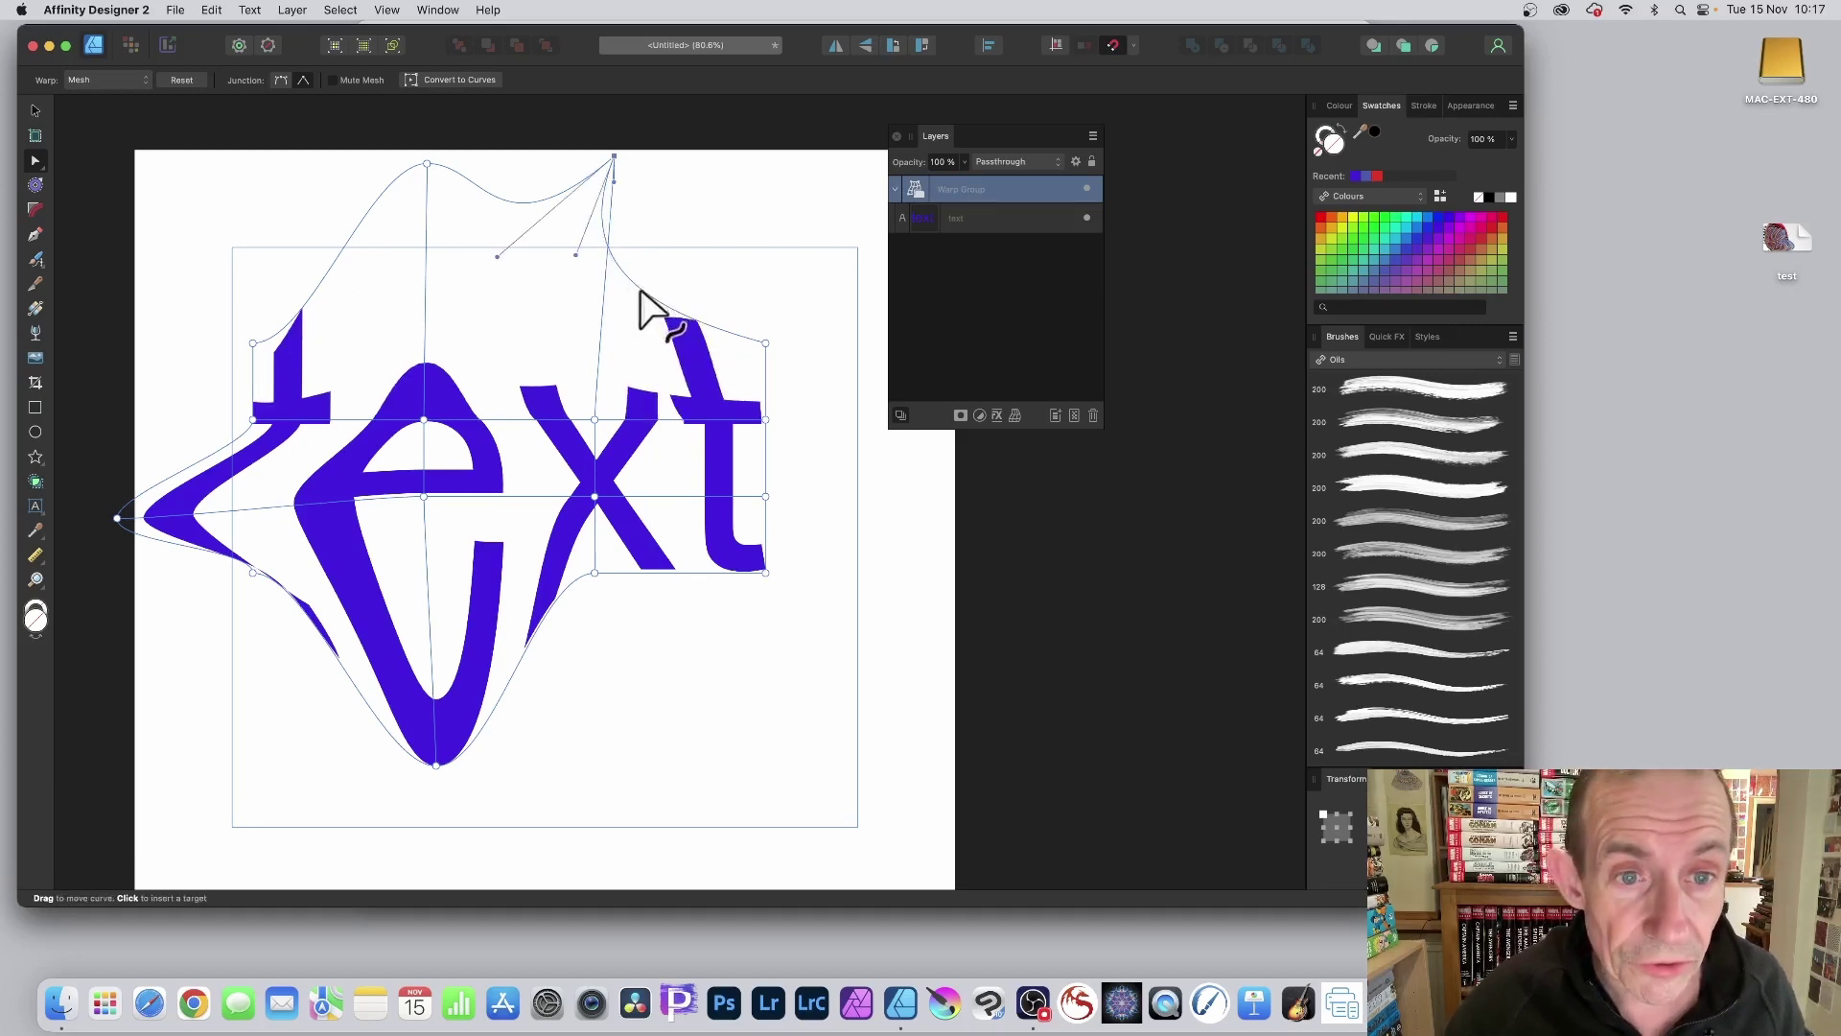
click(640, 289)
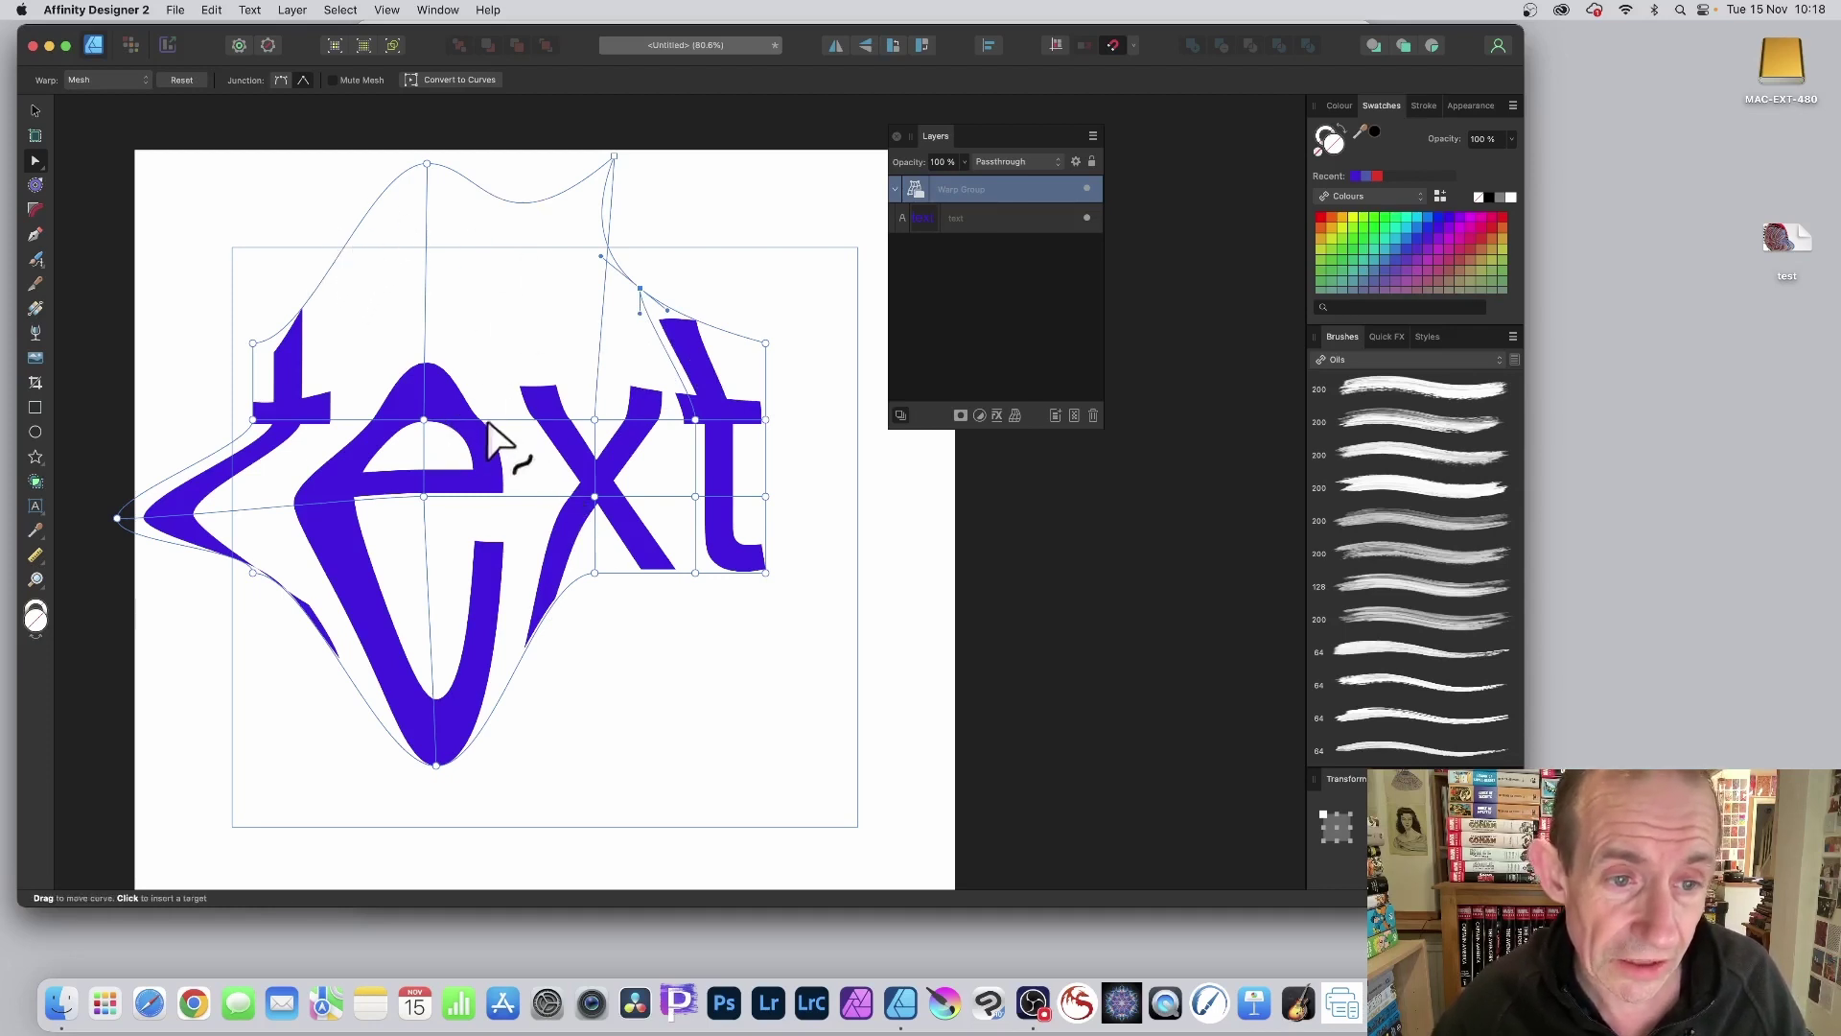
Reshape the mesh curve between e and x upward and insert extra mesh nodes there and above the first t.
drag(491, 422, 503, 362)
click(503, 361)
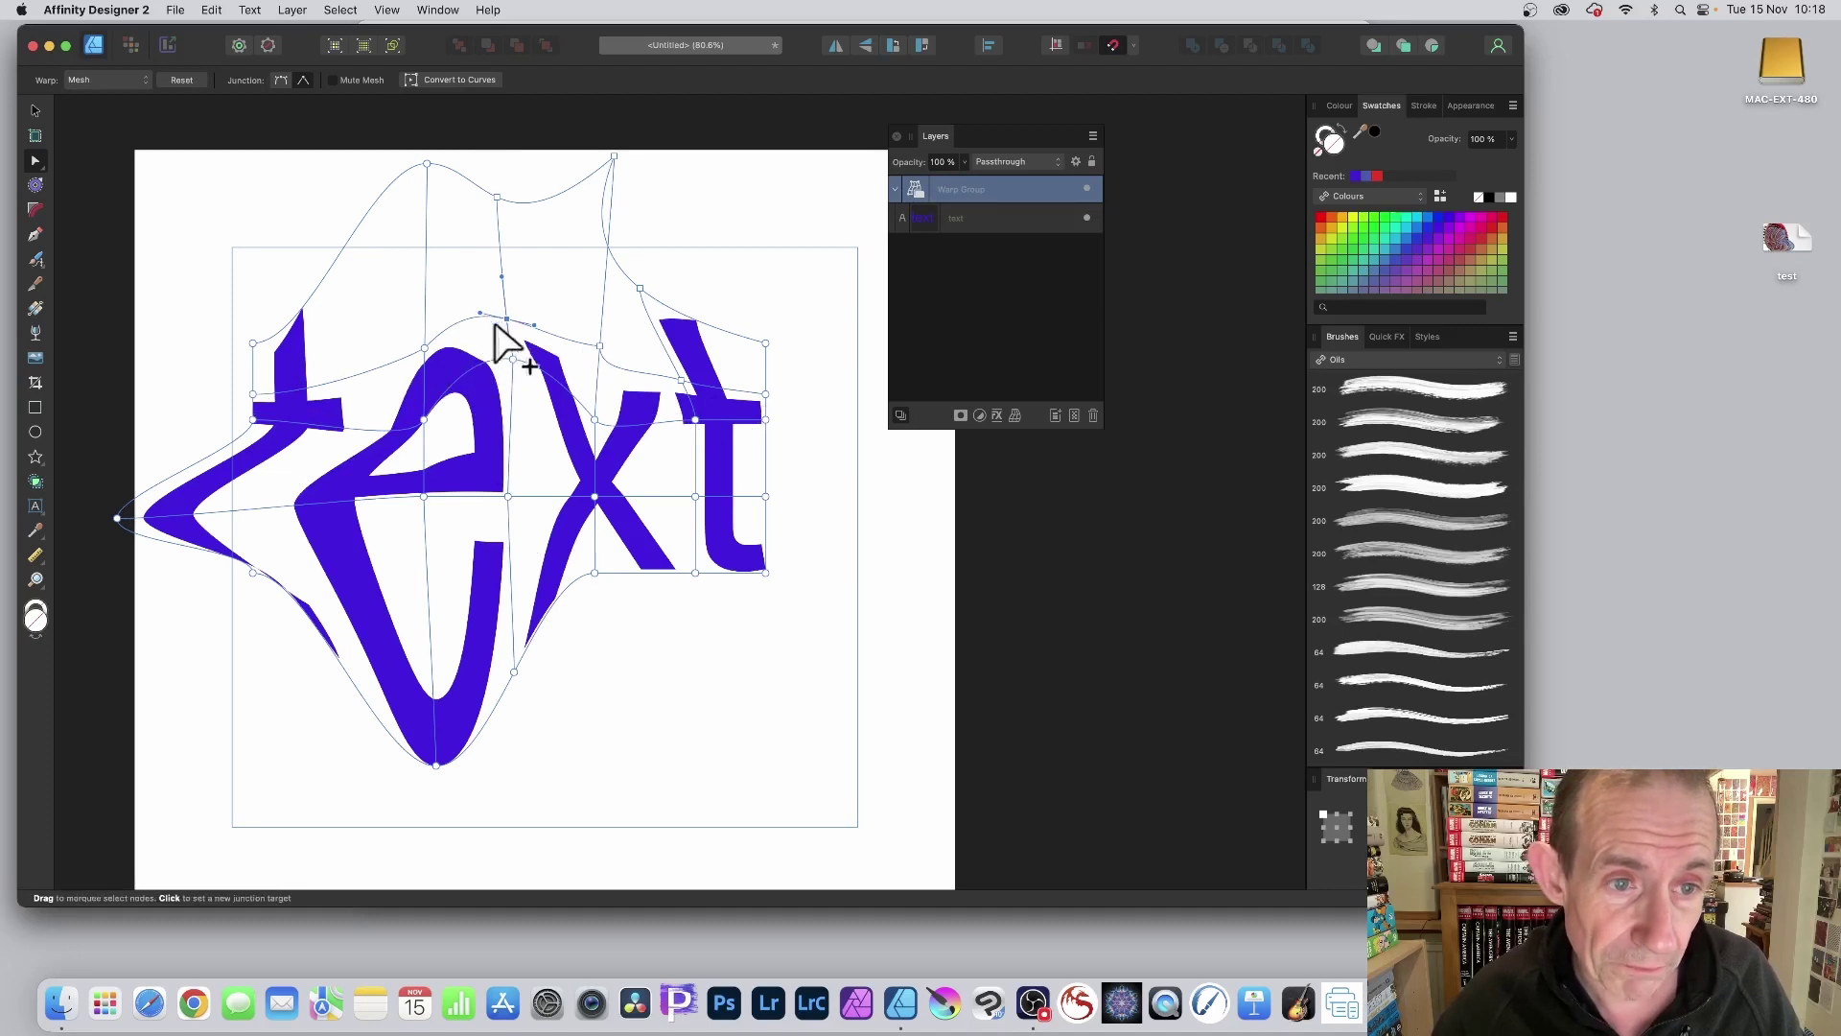
drag(506, 318, 515, 226)
click(513, 215)
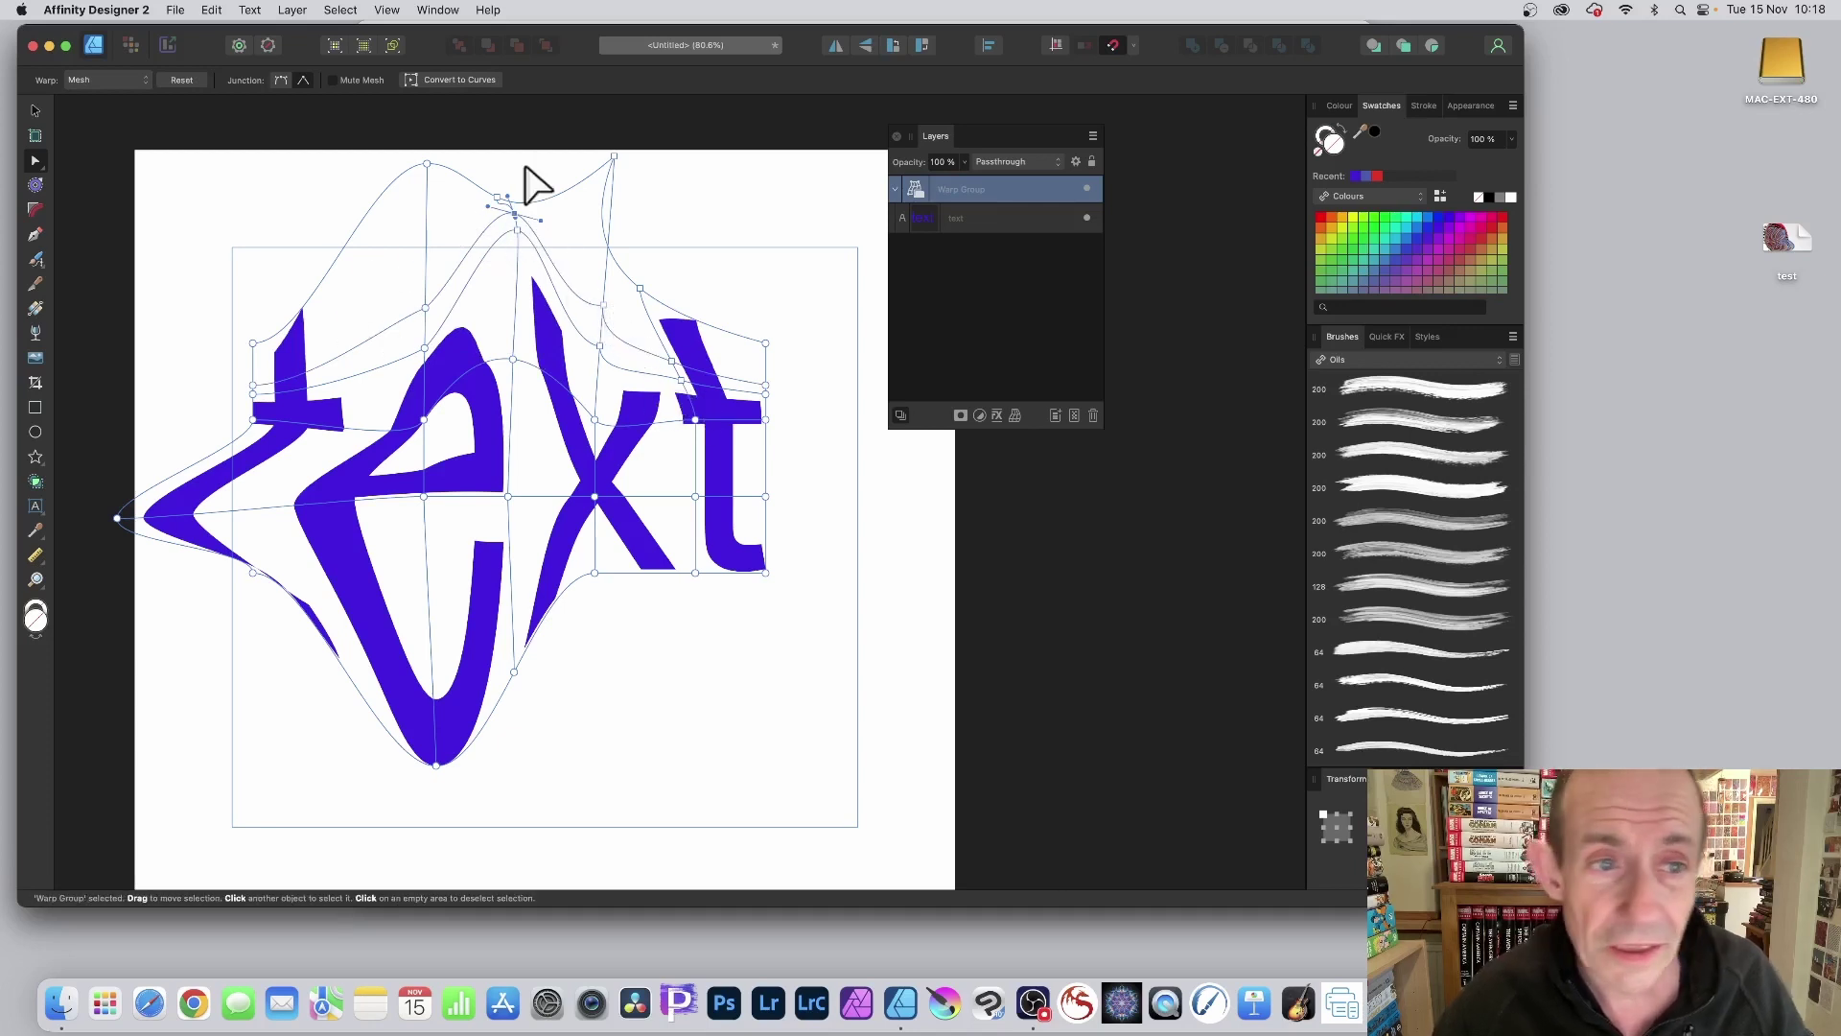
click(360, 290)
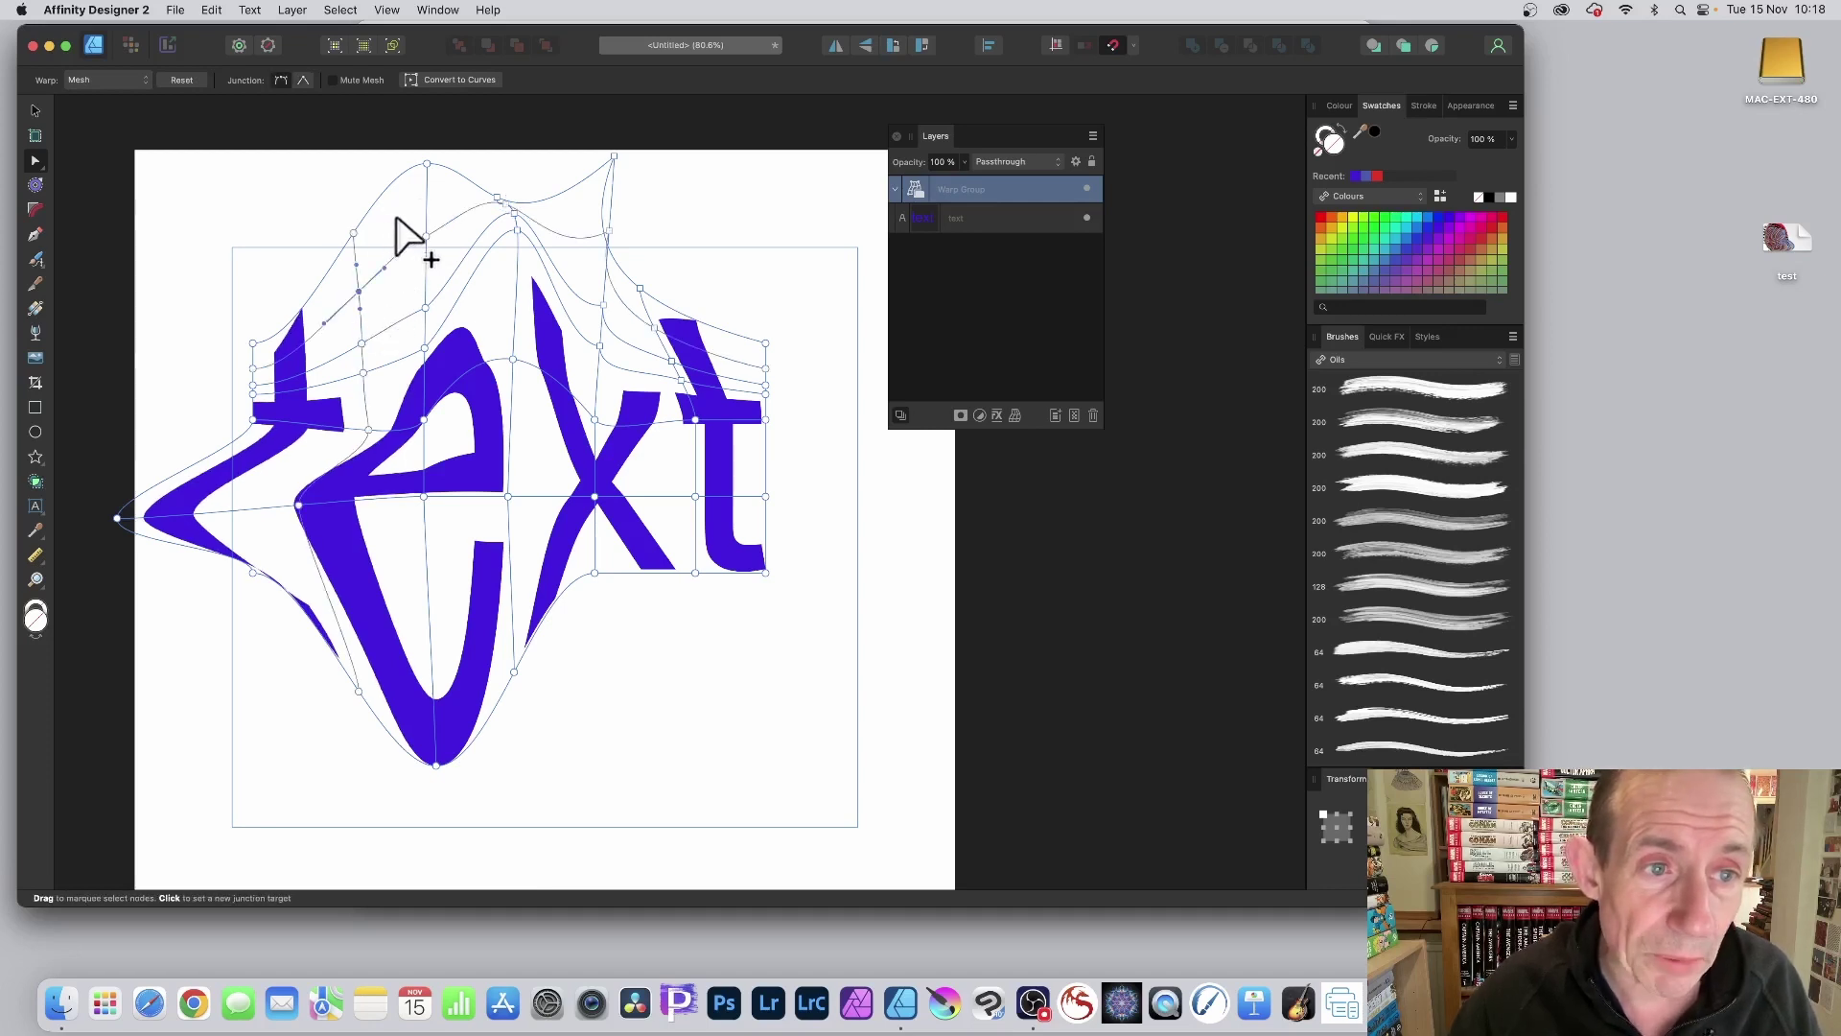
Reselect the Warp Group, marquee-select the lower mesh nodes around the letter e, and shift them together up and left.
click(401, 556)
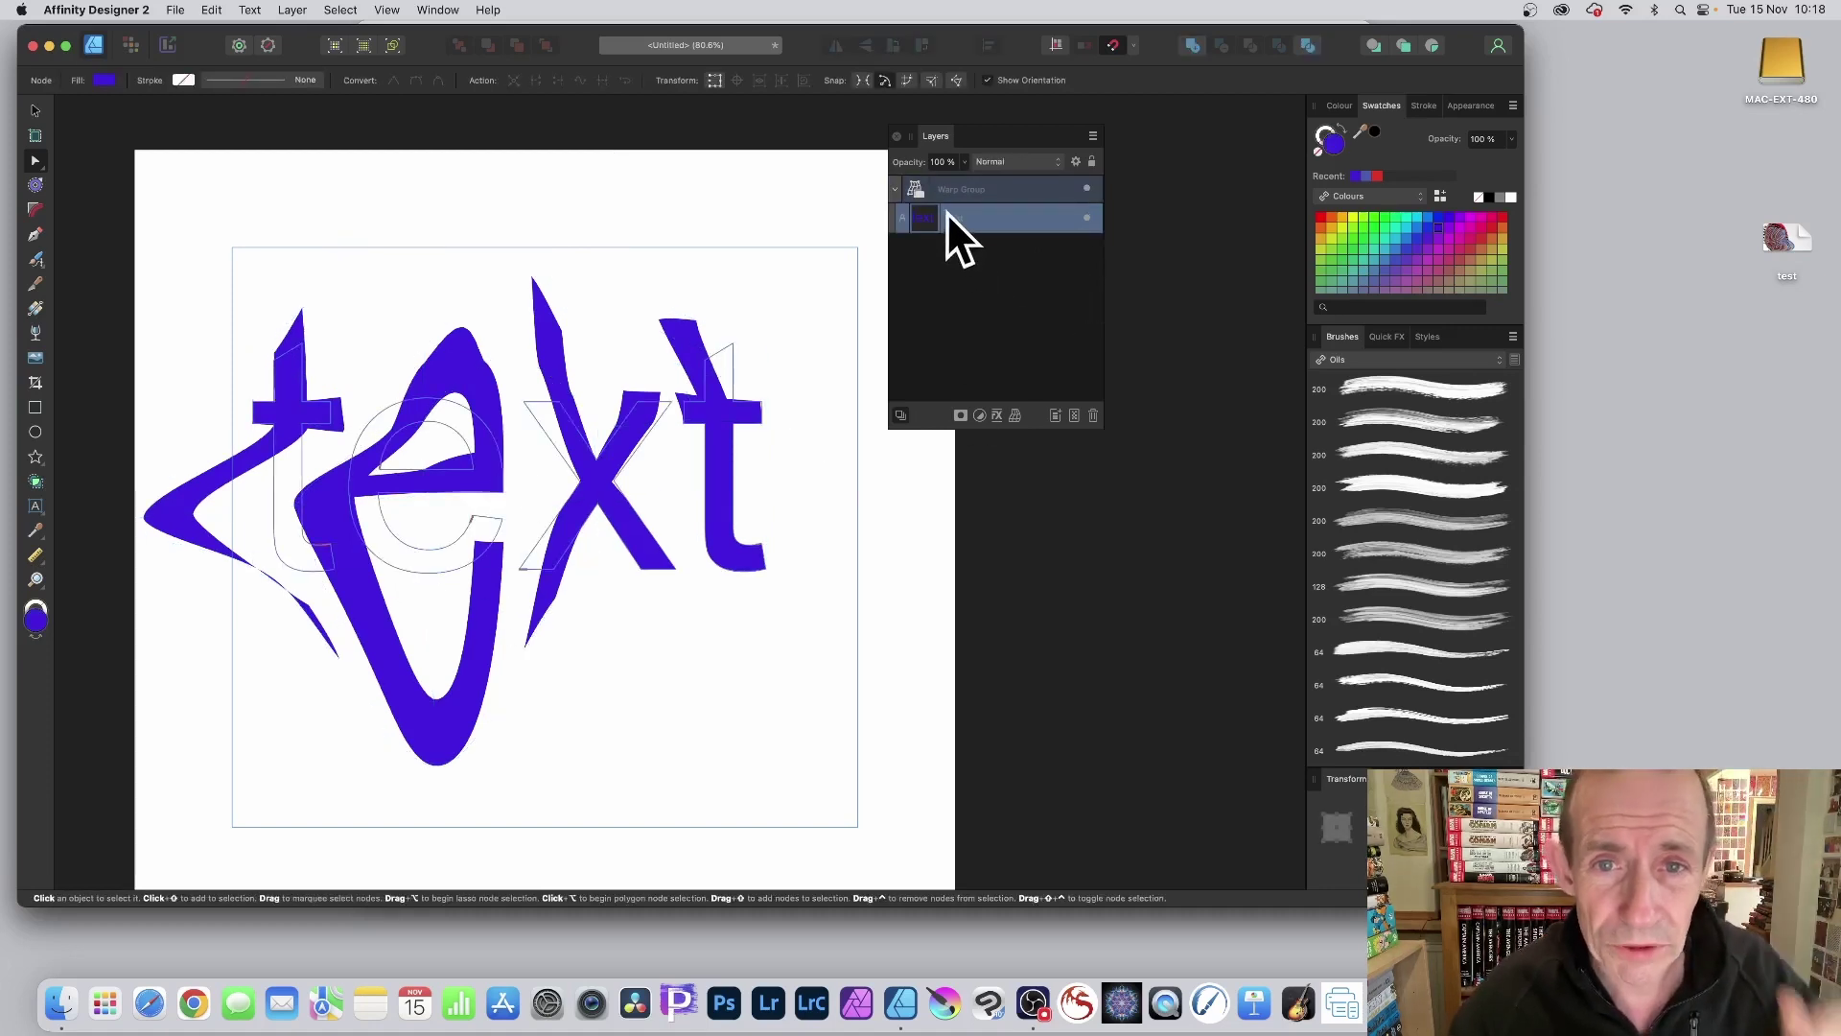
click(921, 188)
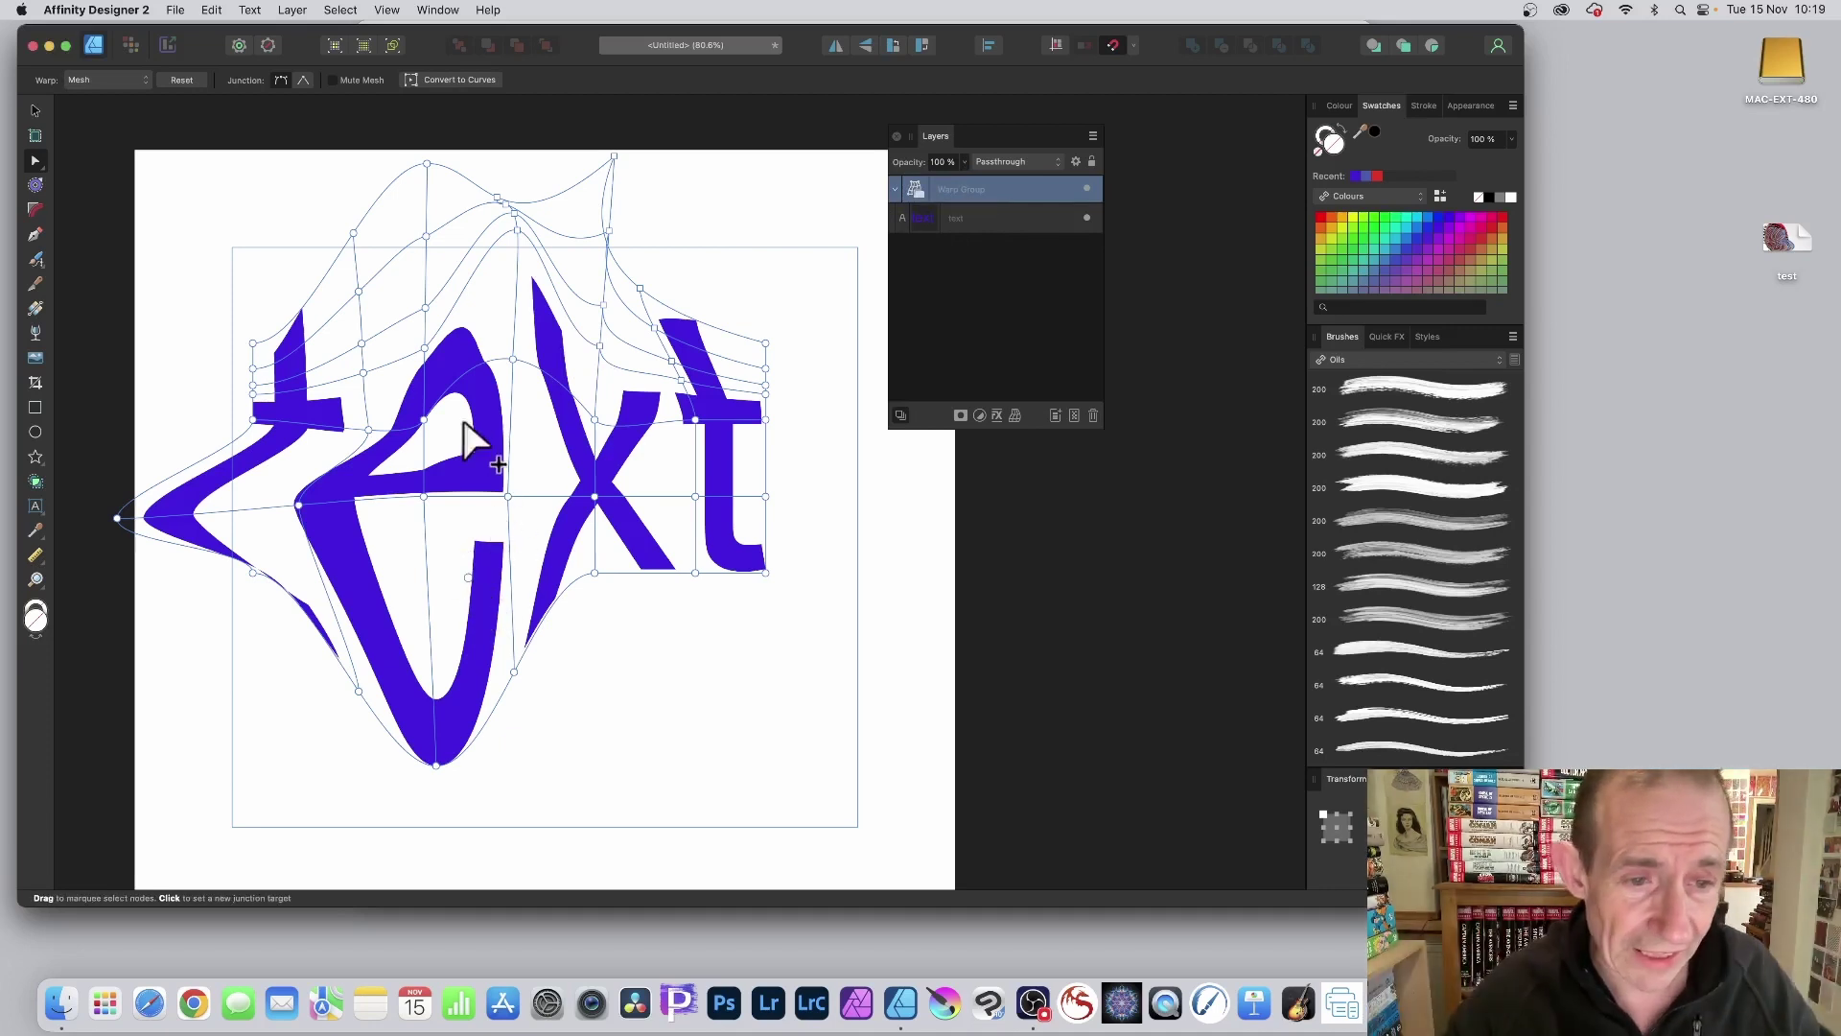
drag(466, 575, 538, 804)
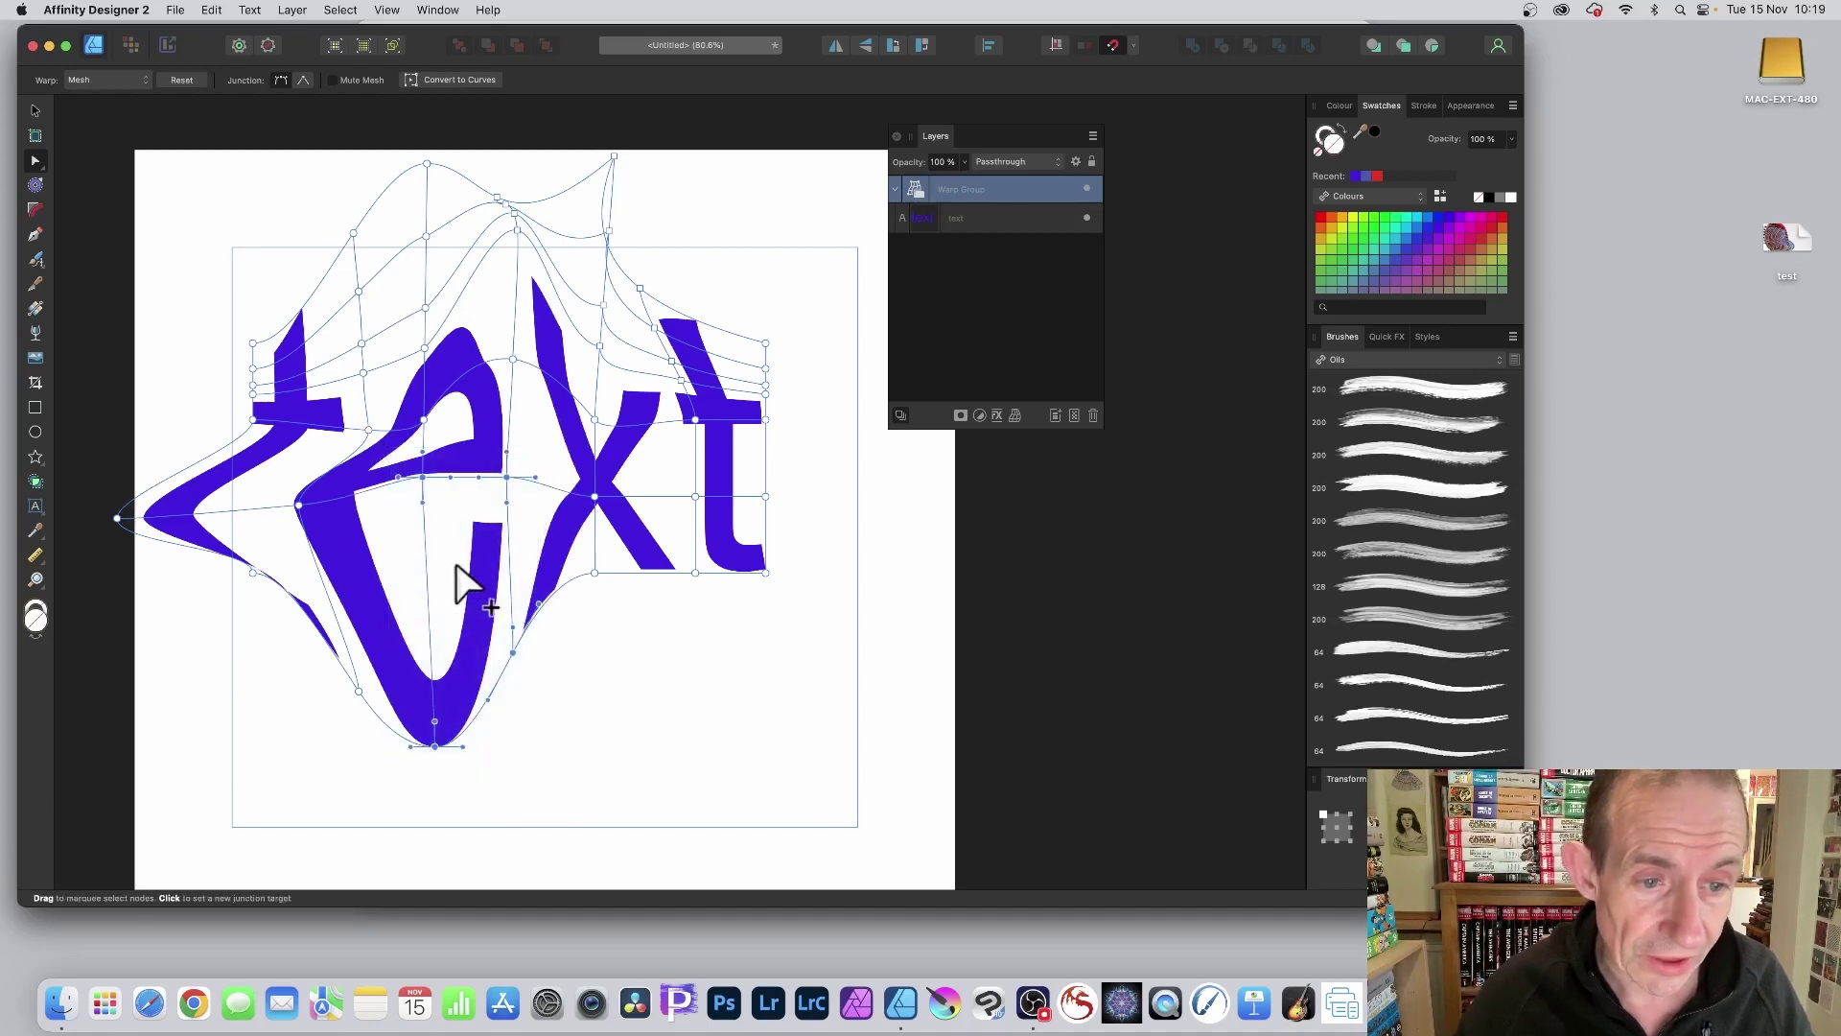
drag(394, 451, 559, 843)
mouse_move(444, 493)
mouse_down()
mouse_move(528, 537)
mouse_move(380, 517)
mouse_move(436, 602)
mouse_move(416, 509)
mouse_up()
drag(388, 439, 568, 814)
drag(514, 671, 466, 659)
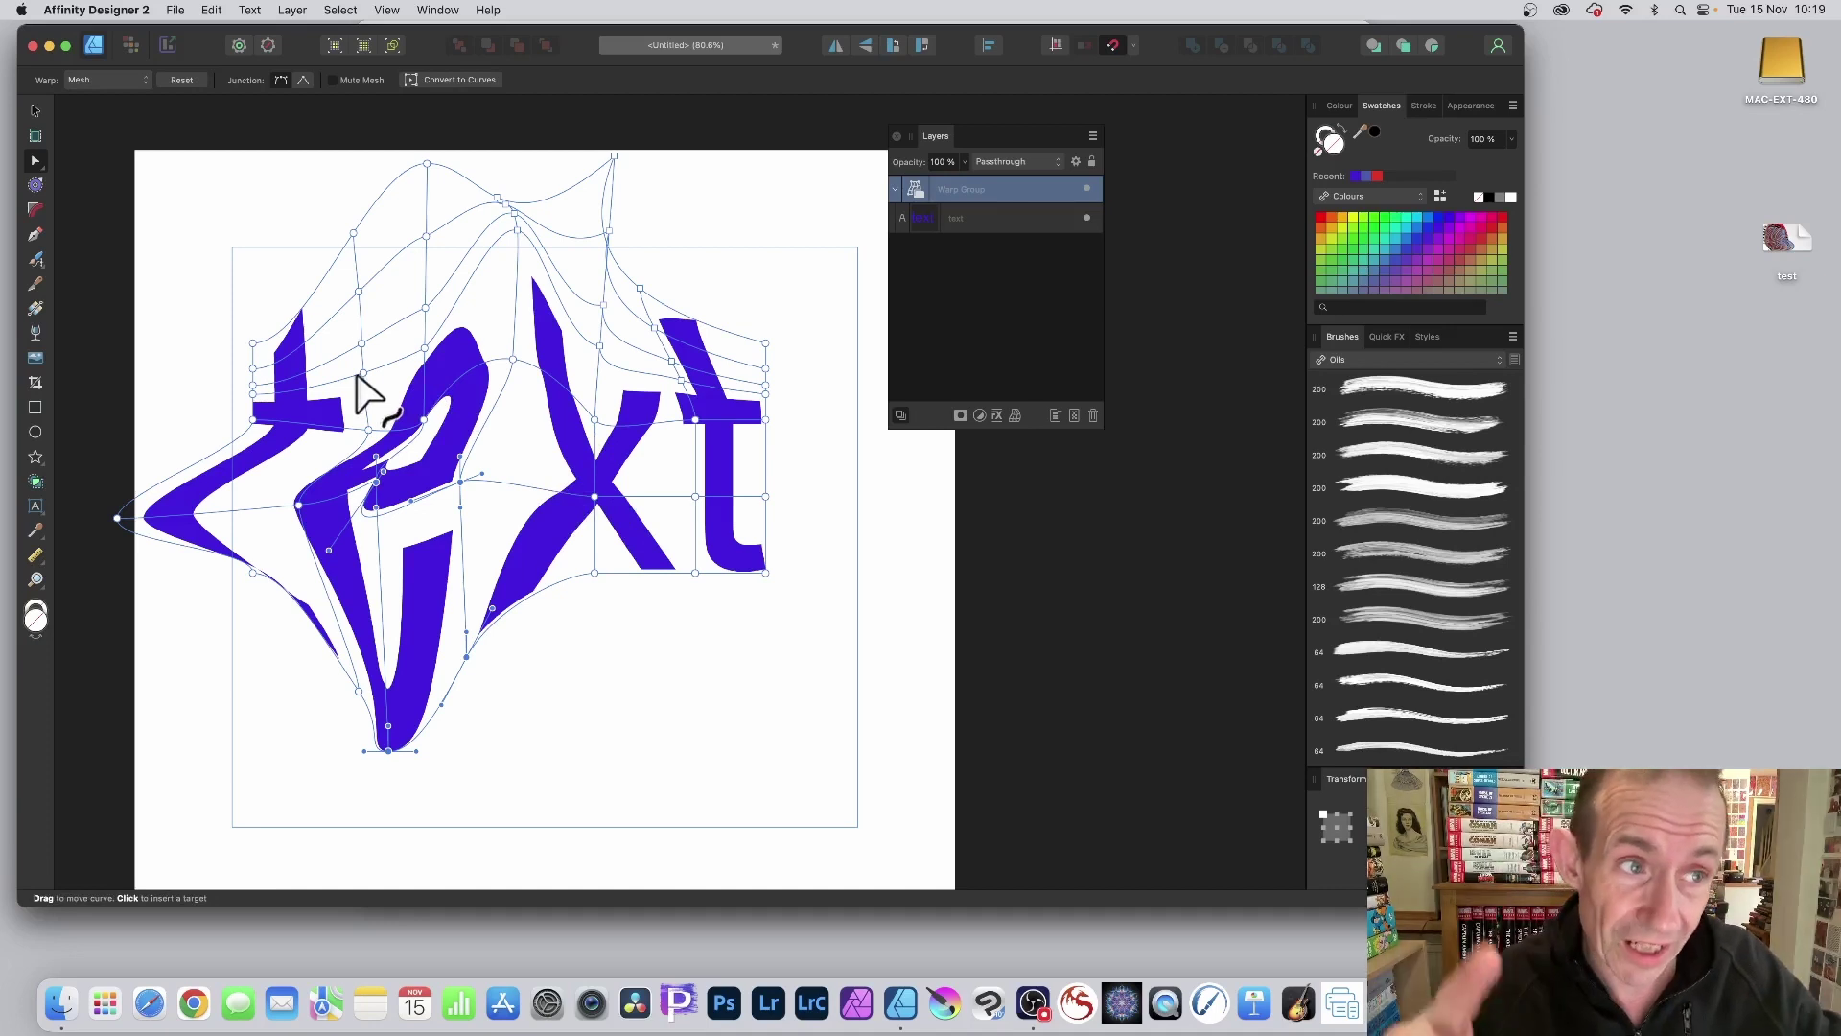
click(176, 11)
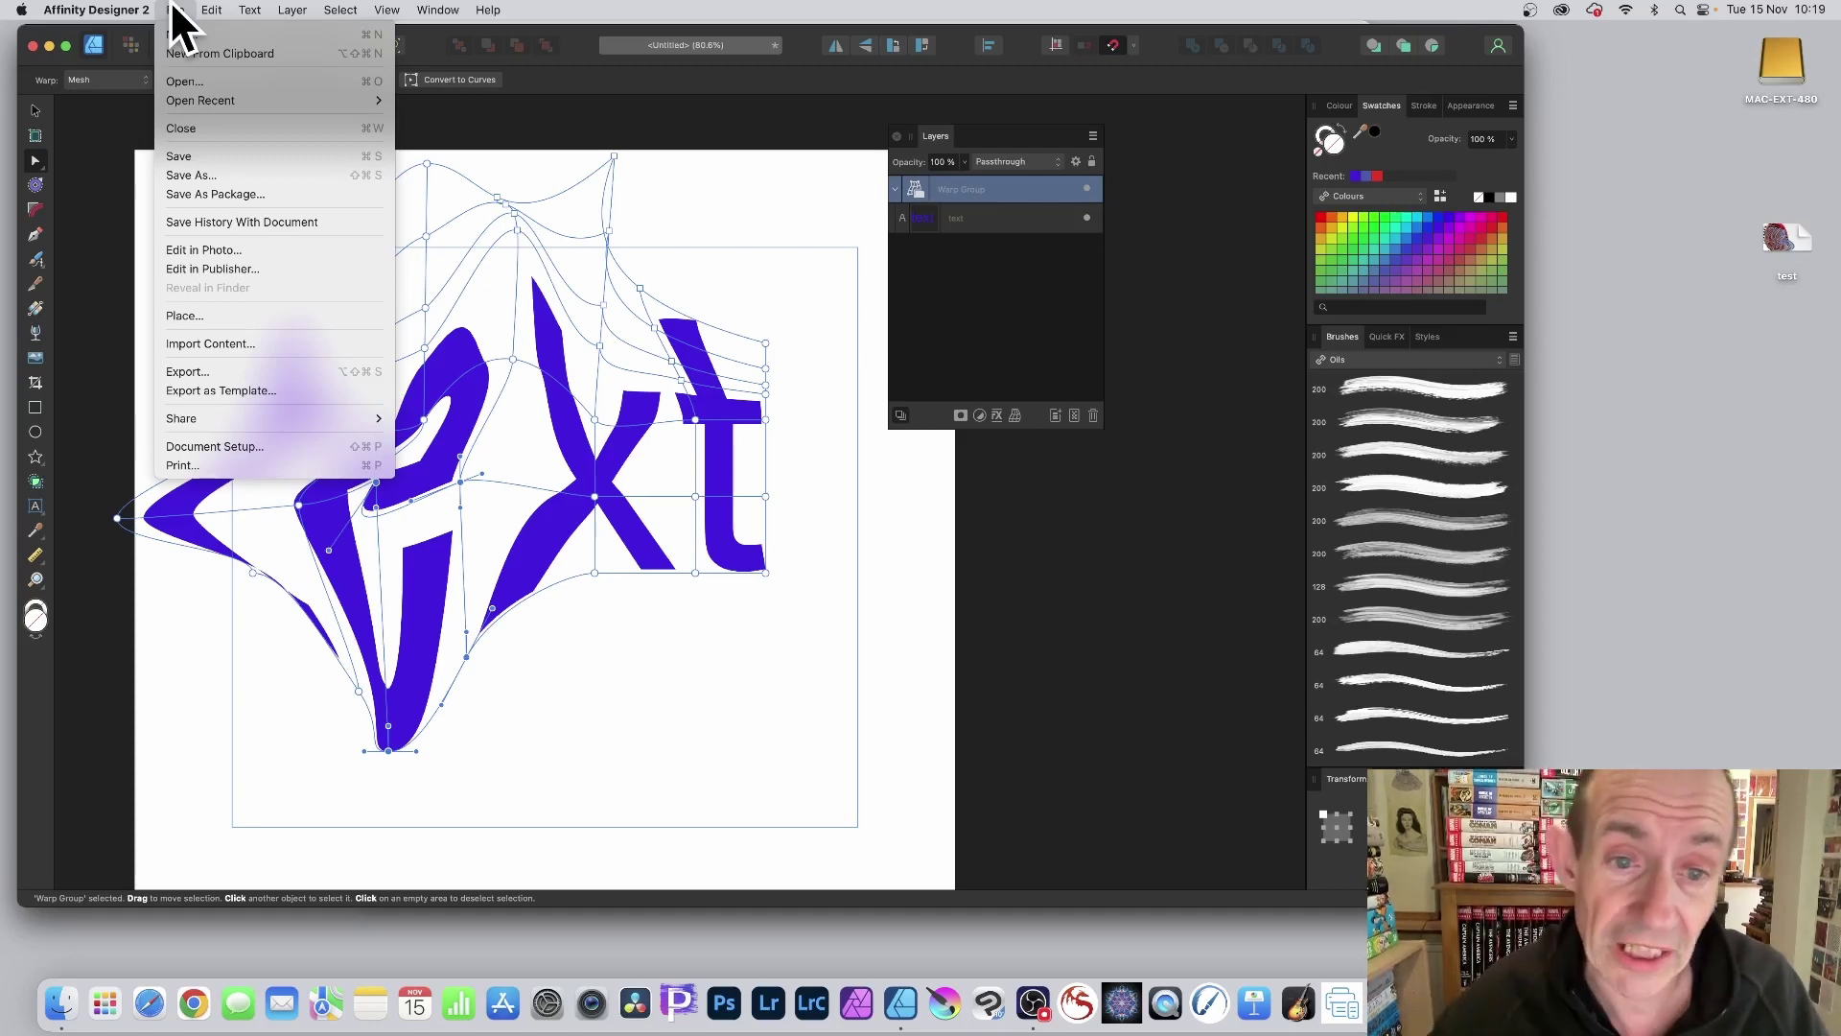
click(814, 94)
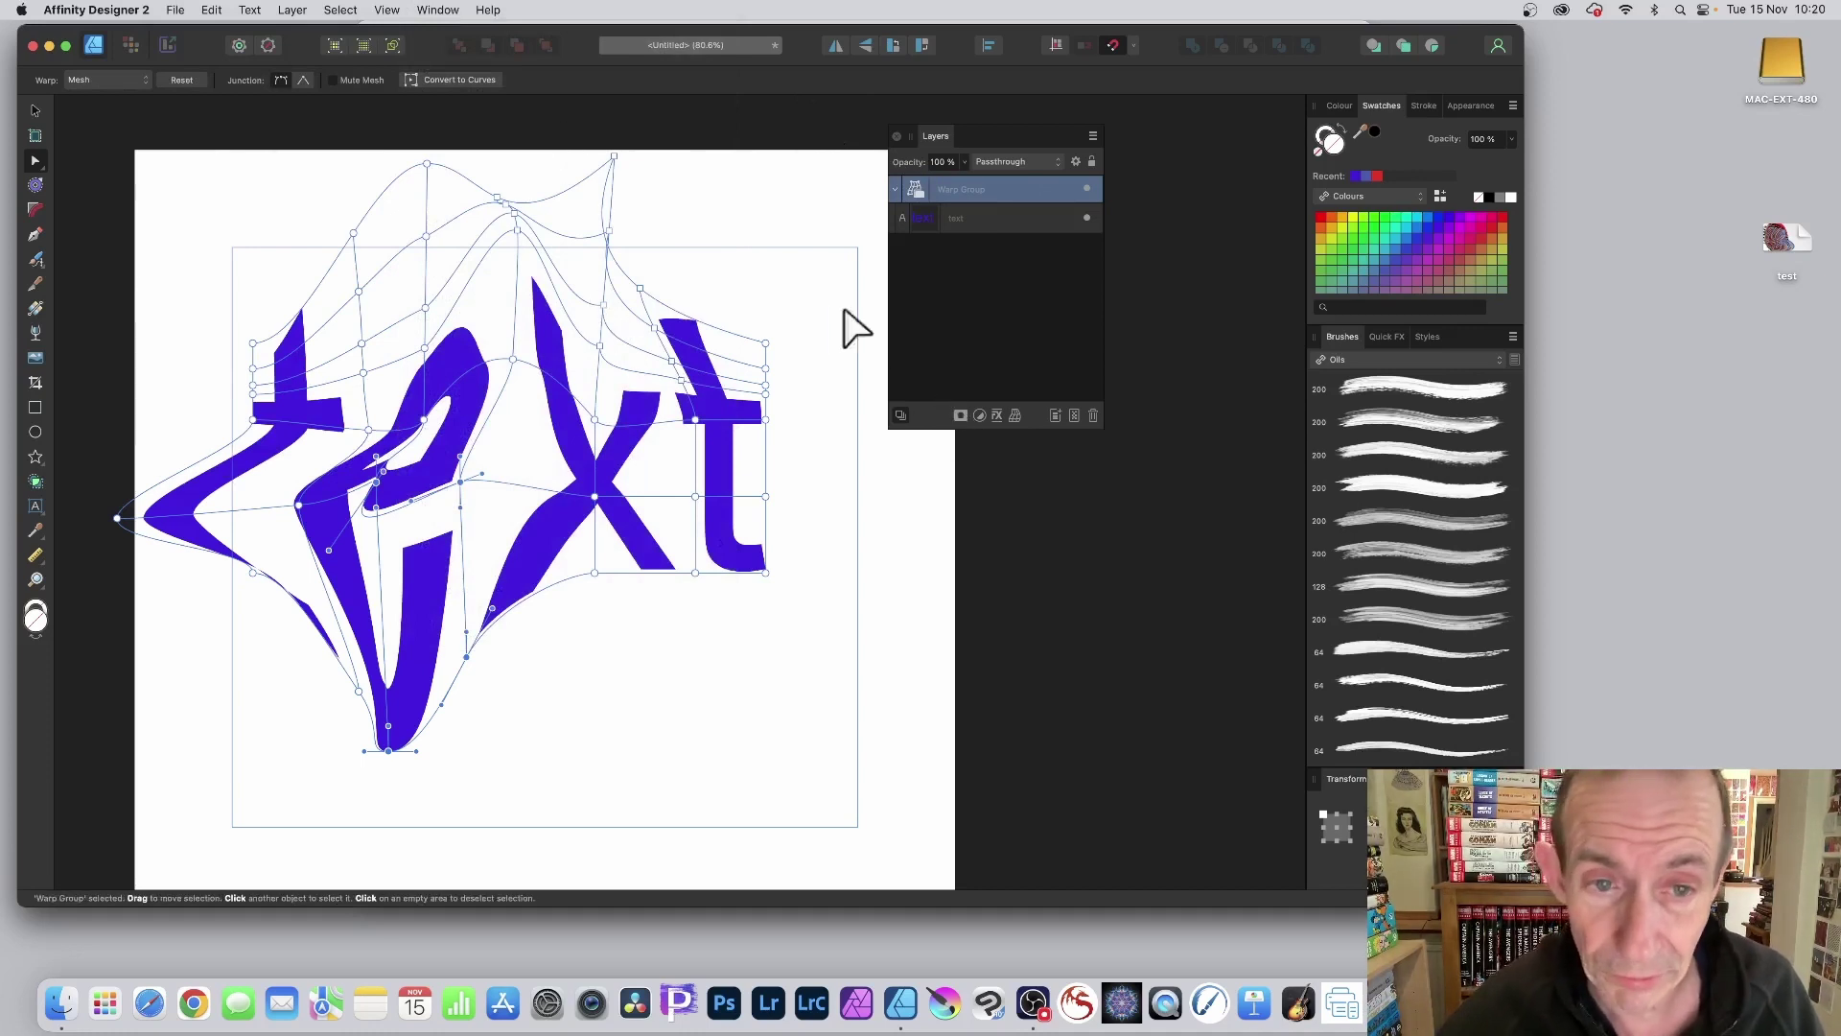
Select the right-edge mesh nodes beside the last t, excluding the bottom corner, and move them together up and slightly outward.
drag(832, 300, 700, 498)
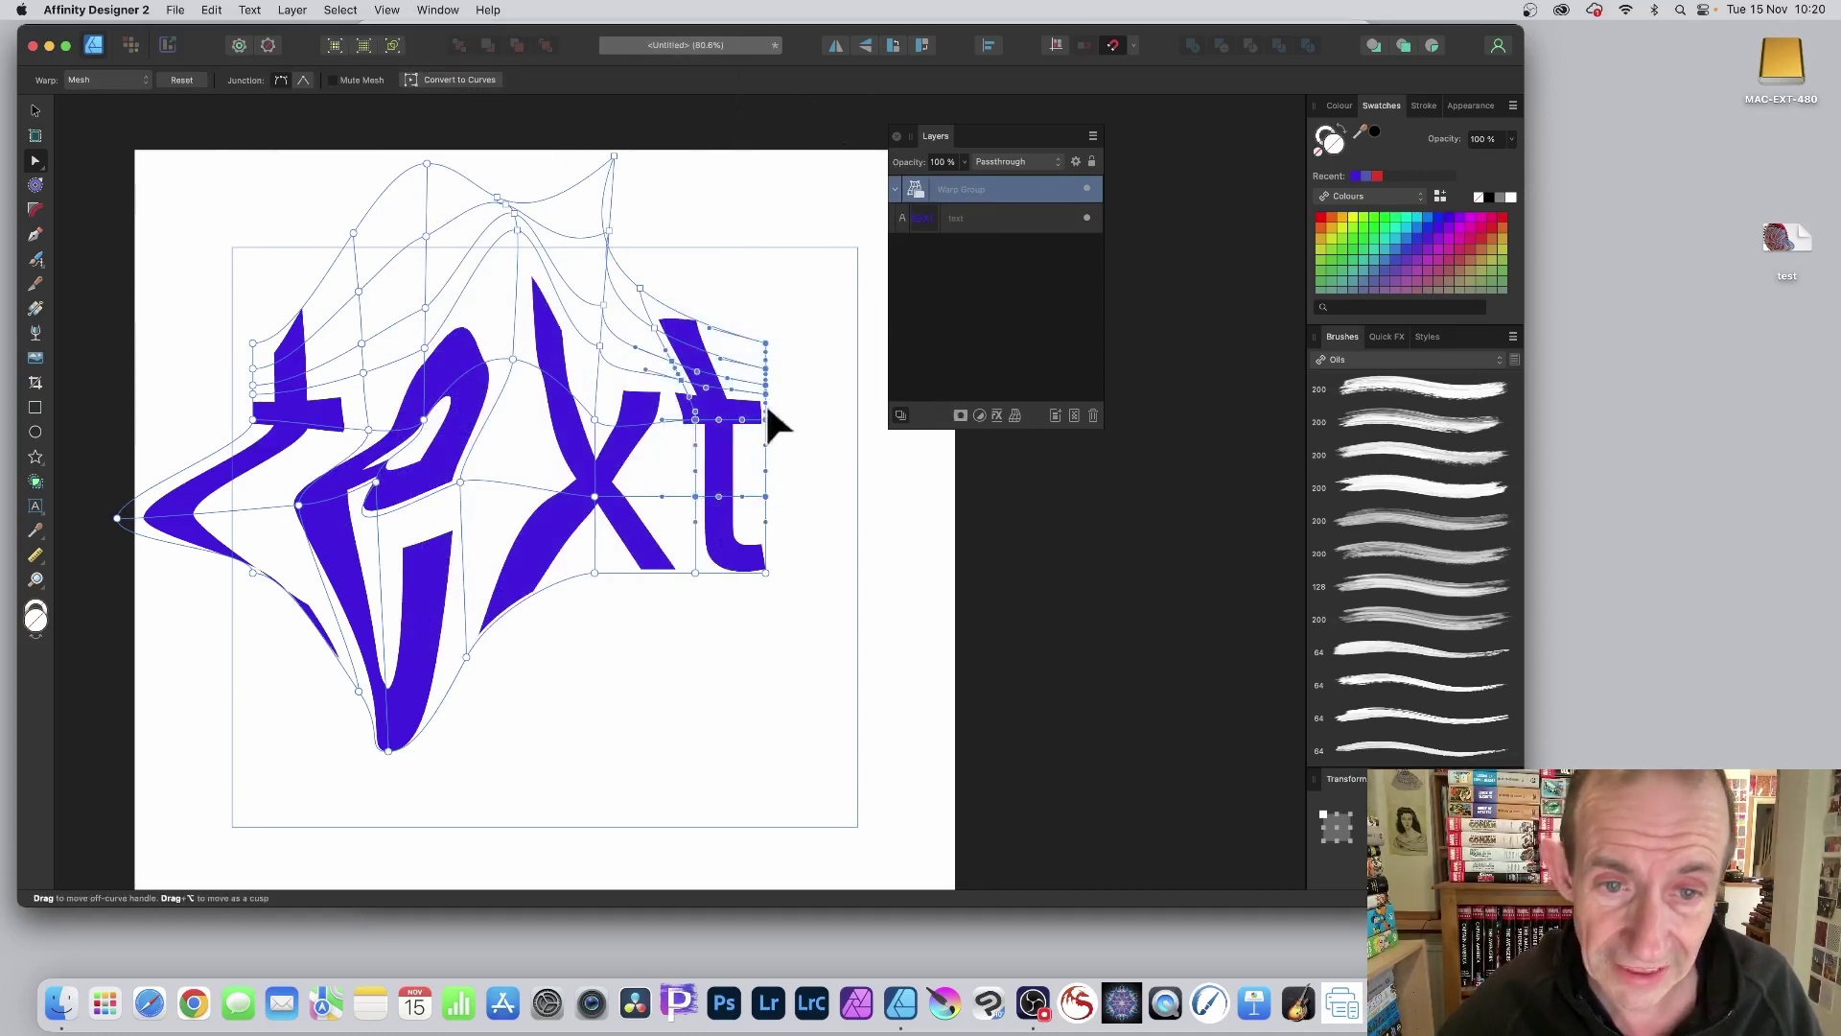
drag(766, 396, 790, 321)
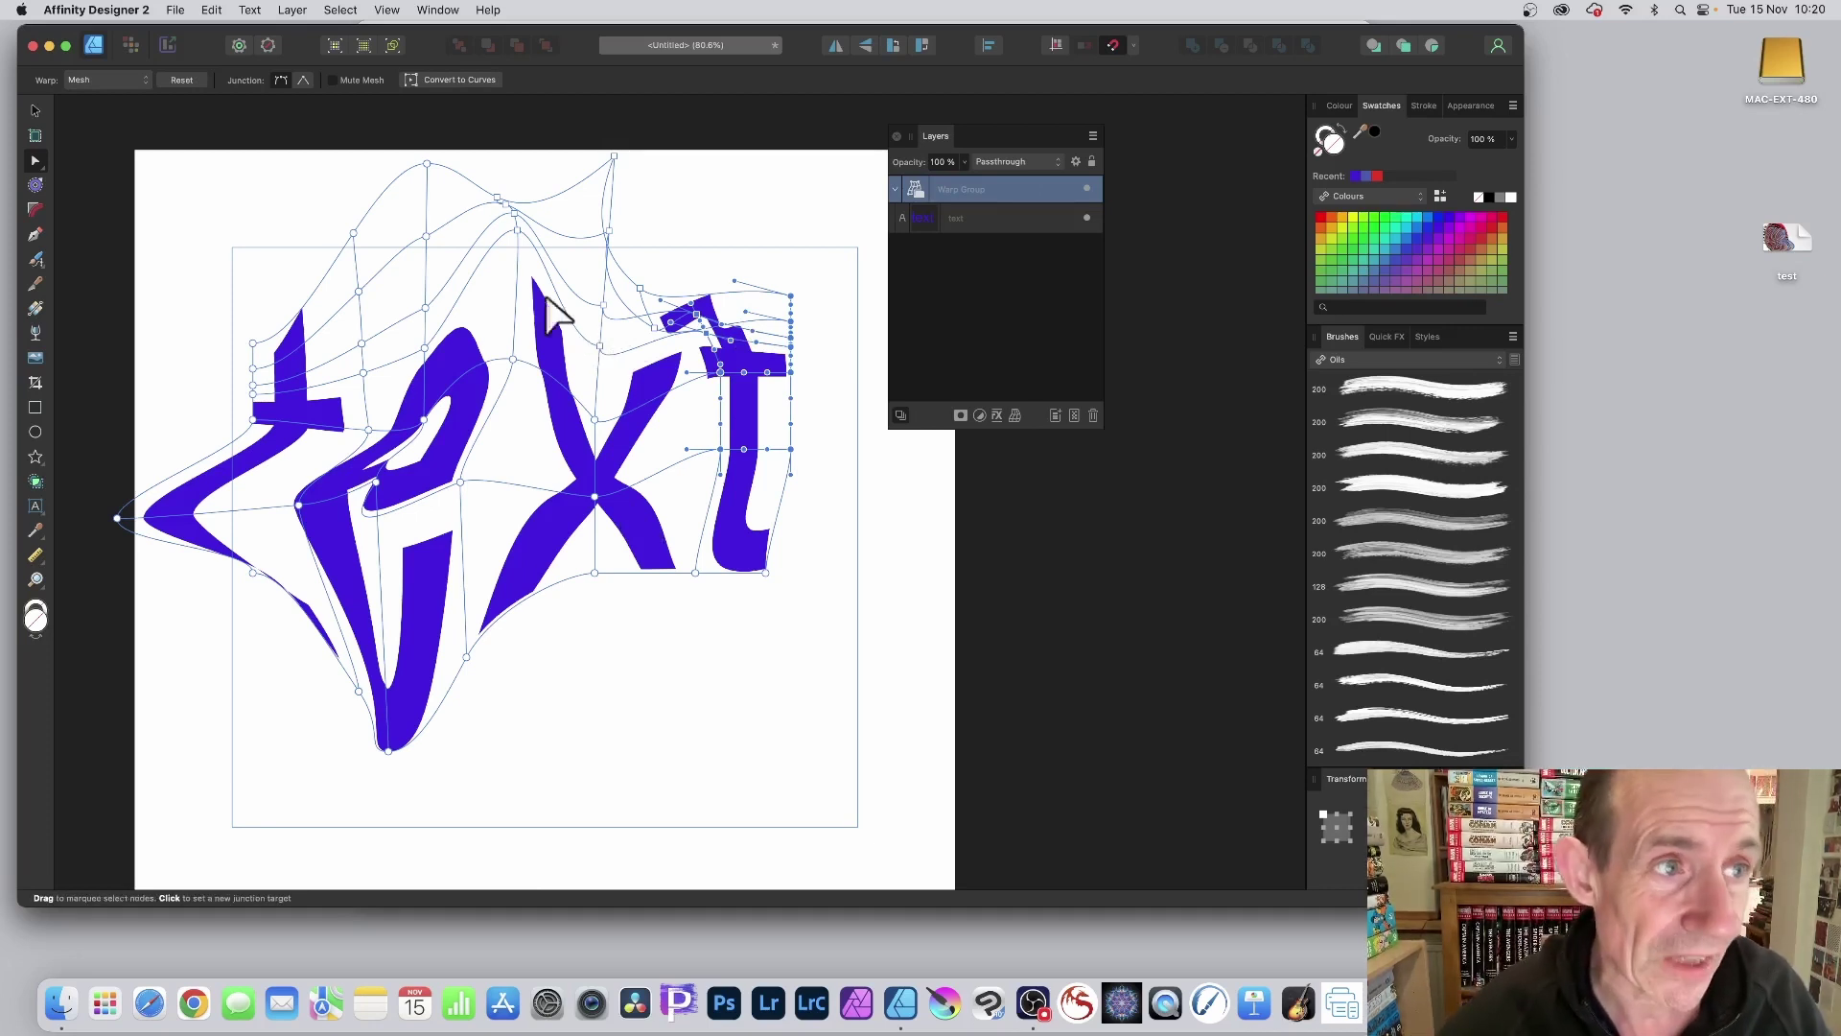
Reset the mesh warp, keeping the warp type as Mesh.
click(118, 80)
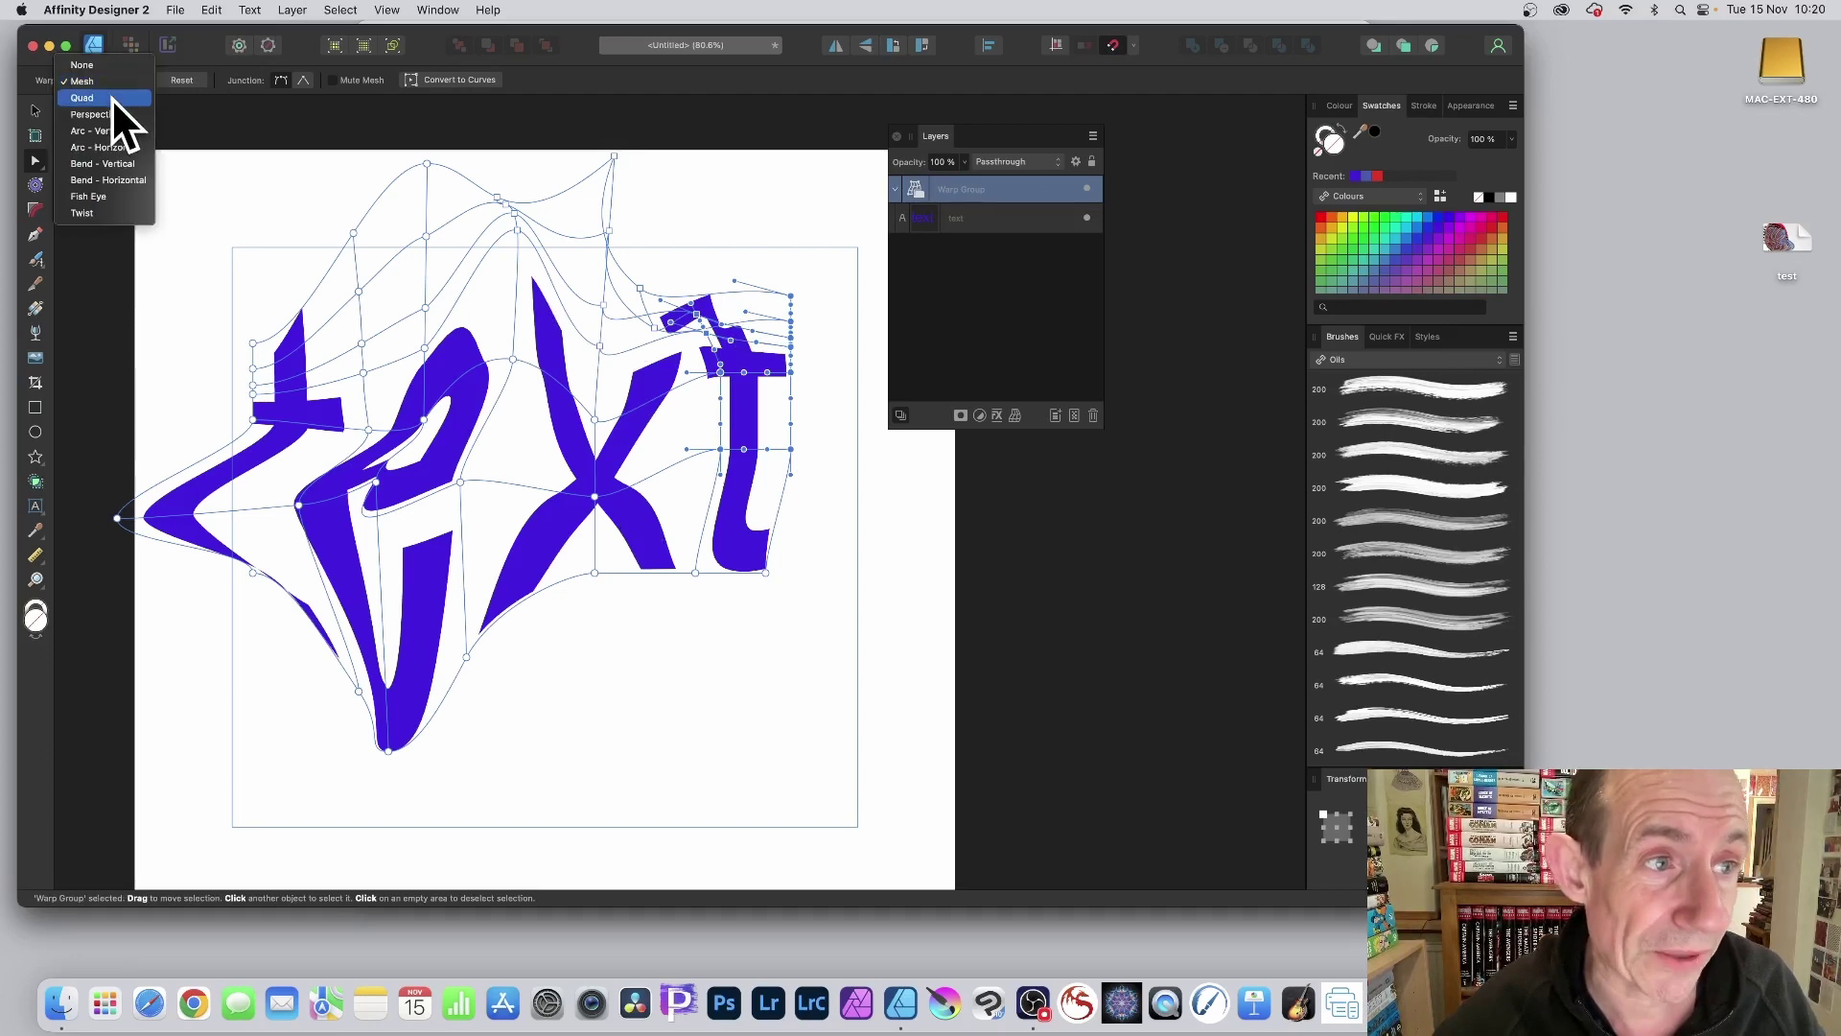
click(192, 76)
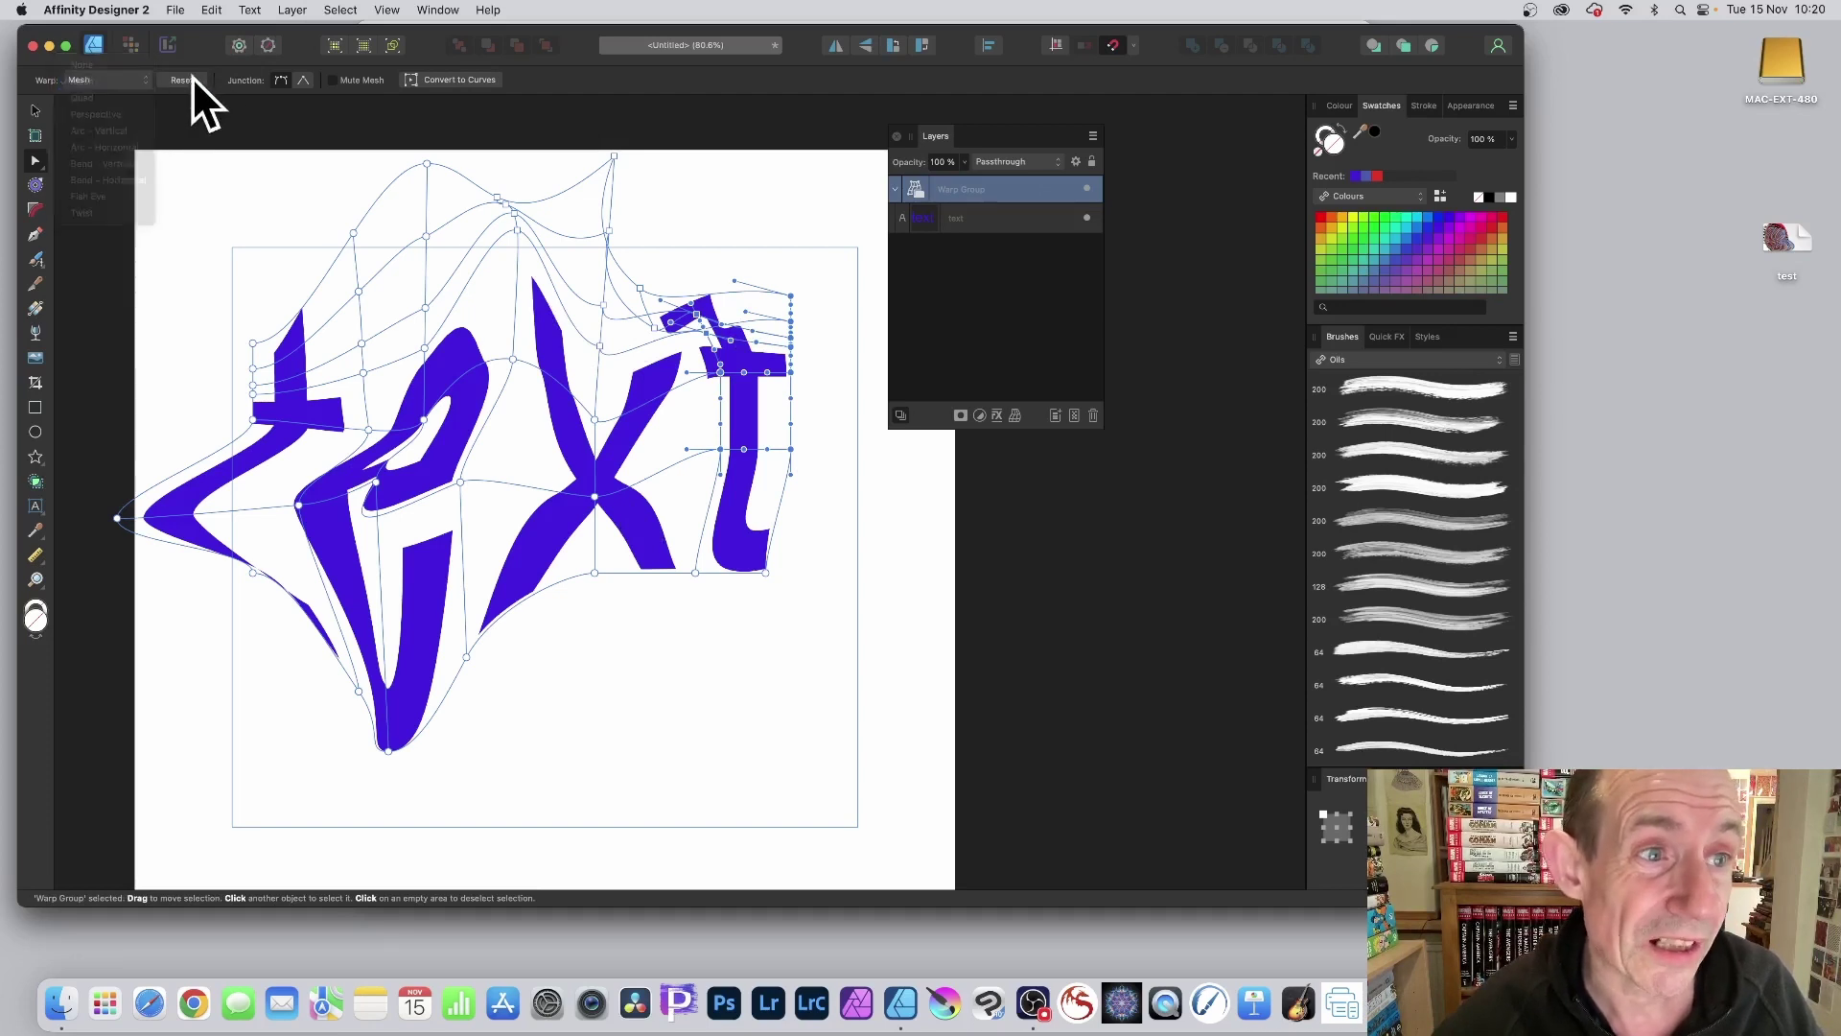
click(192, 79)
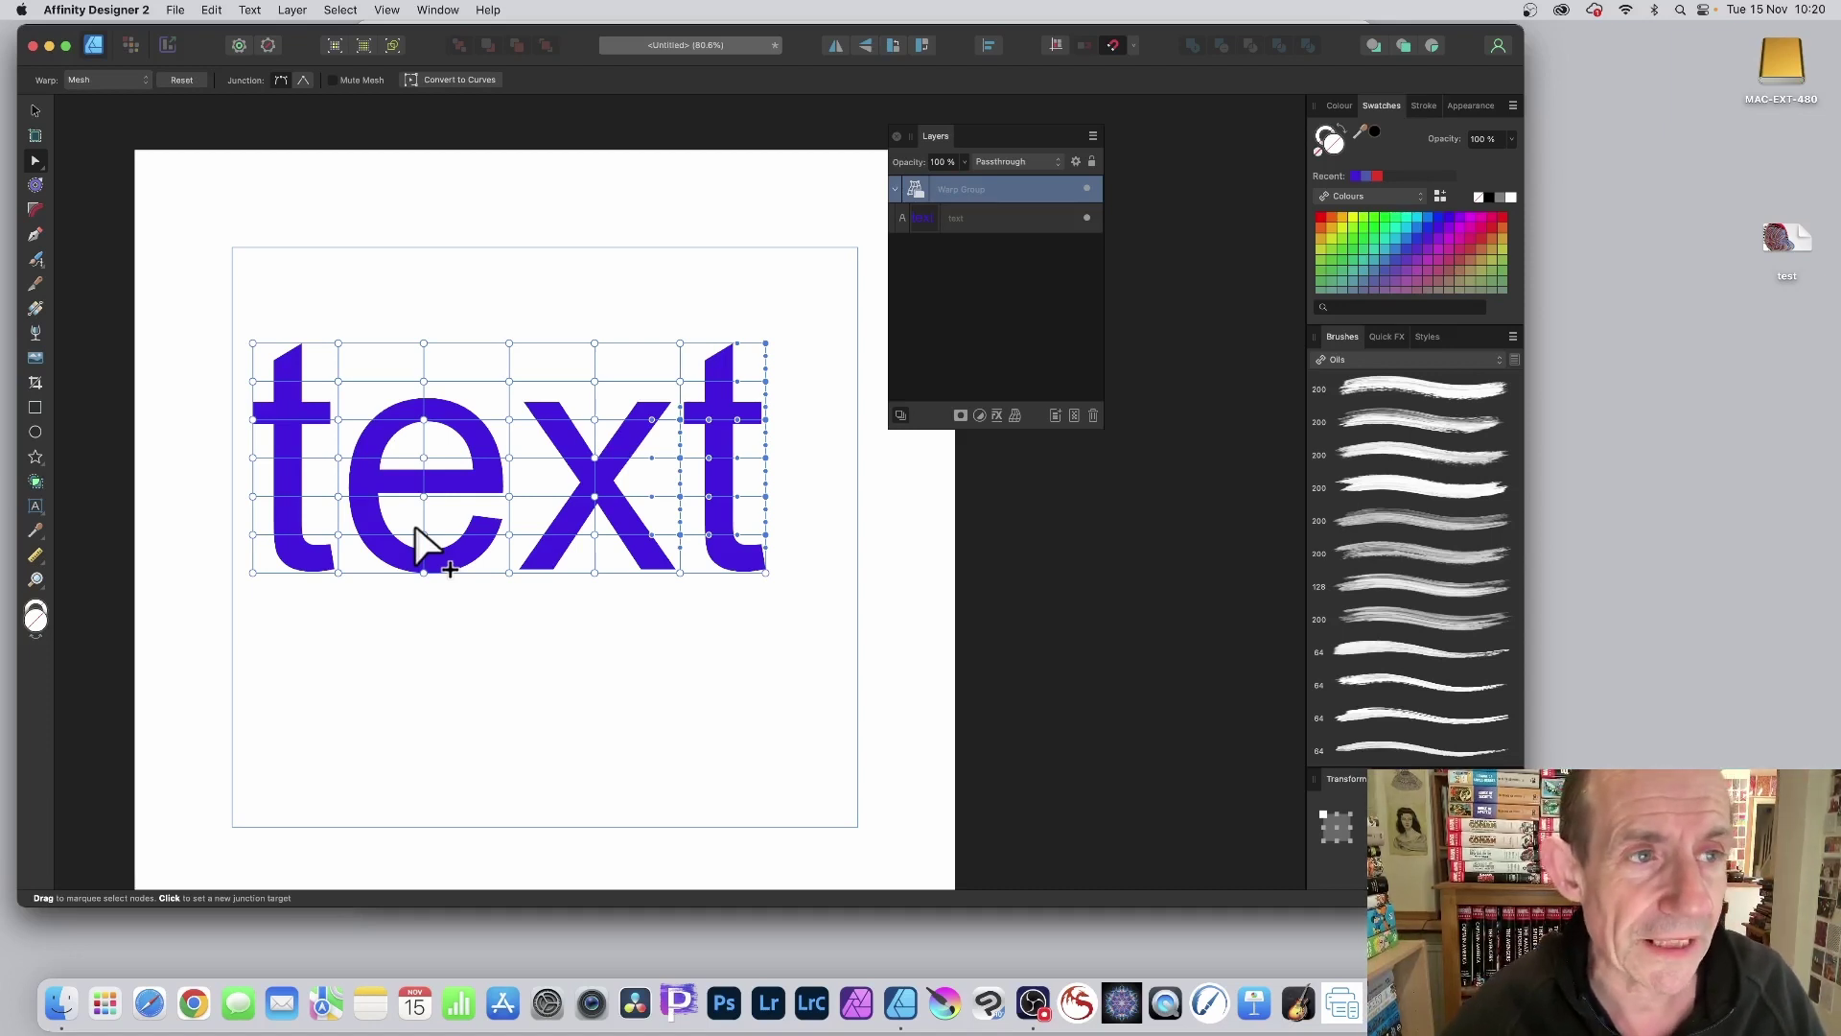
Switch the warp type to Quad and distort the text by moving the upper-right, lower-right and lower-left corners.
click(114, 80)
click(106, 98)
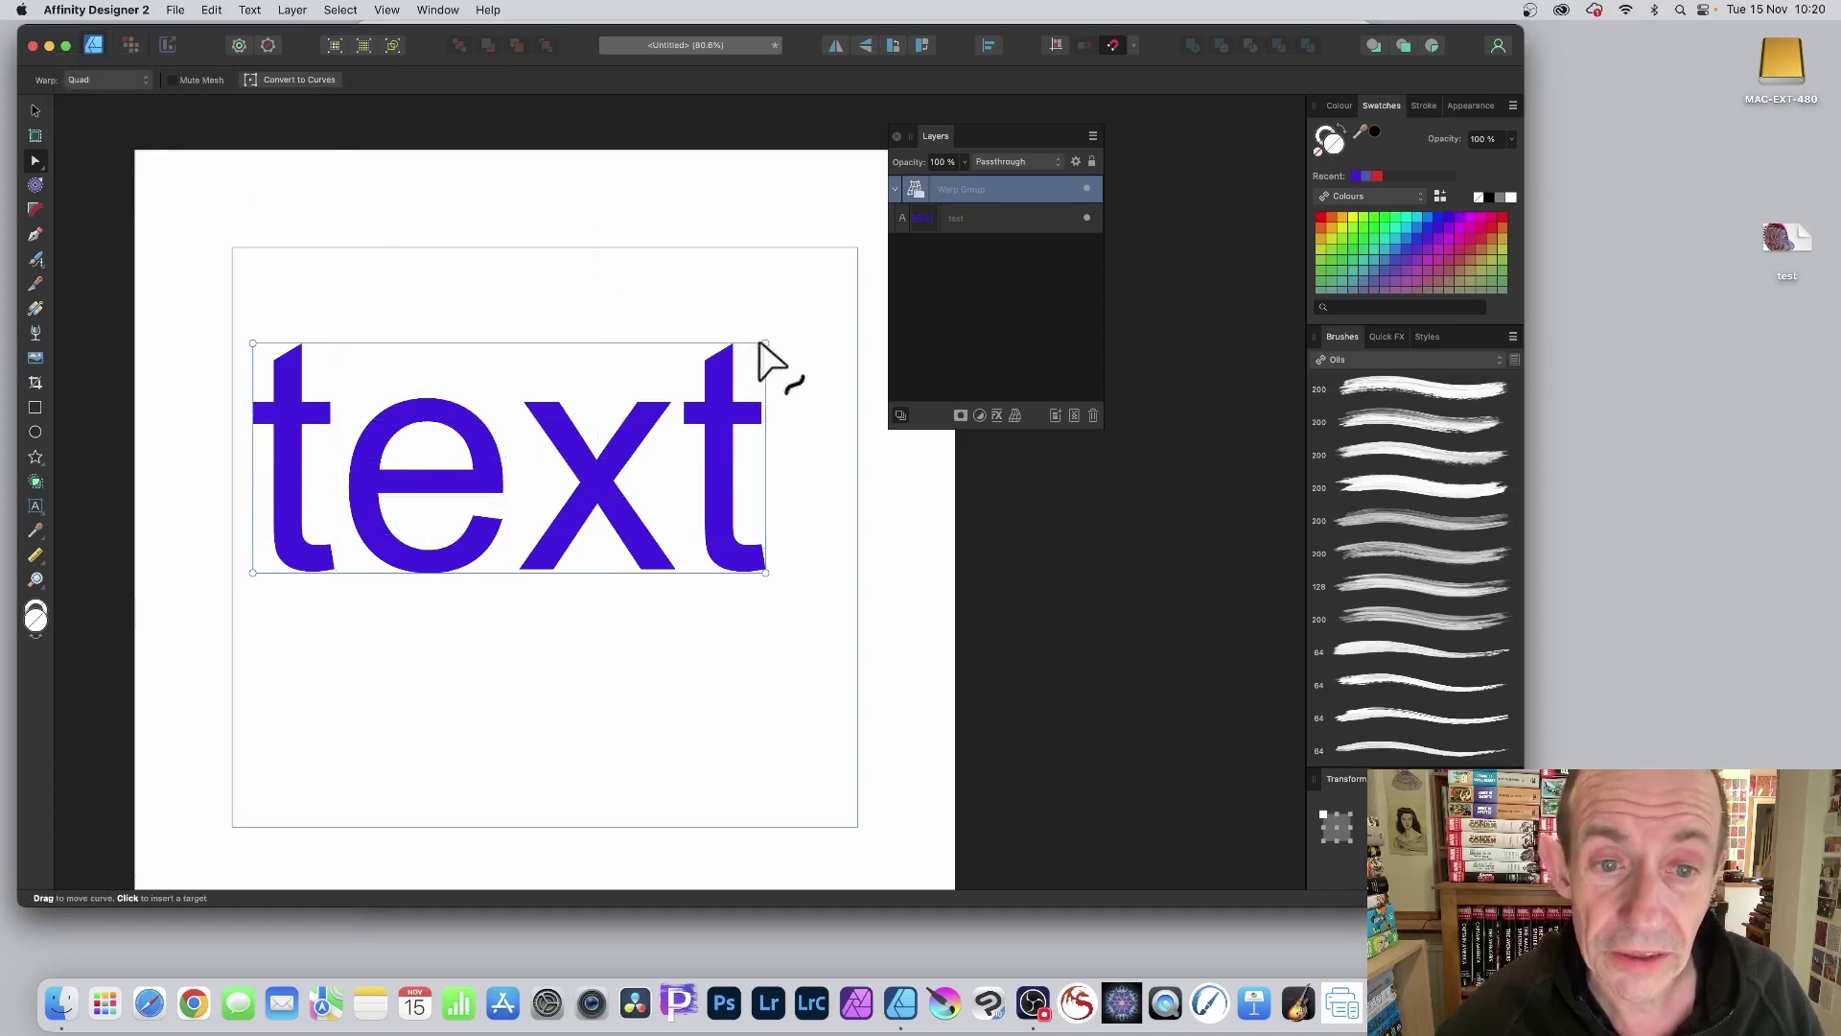
drag(765, 343, 613, 155)
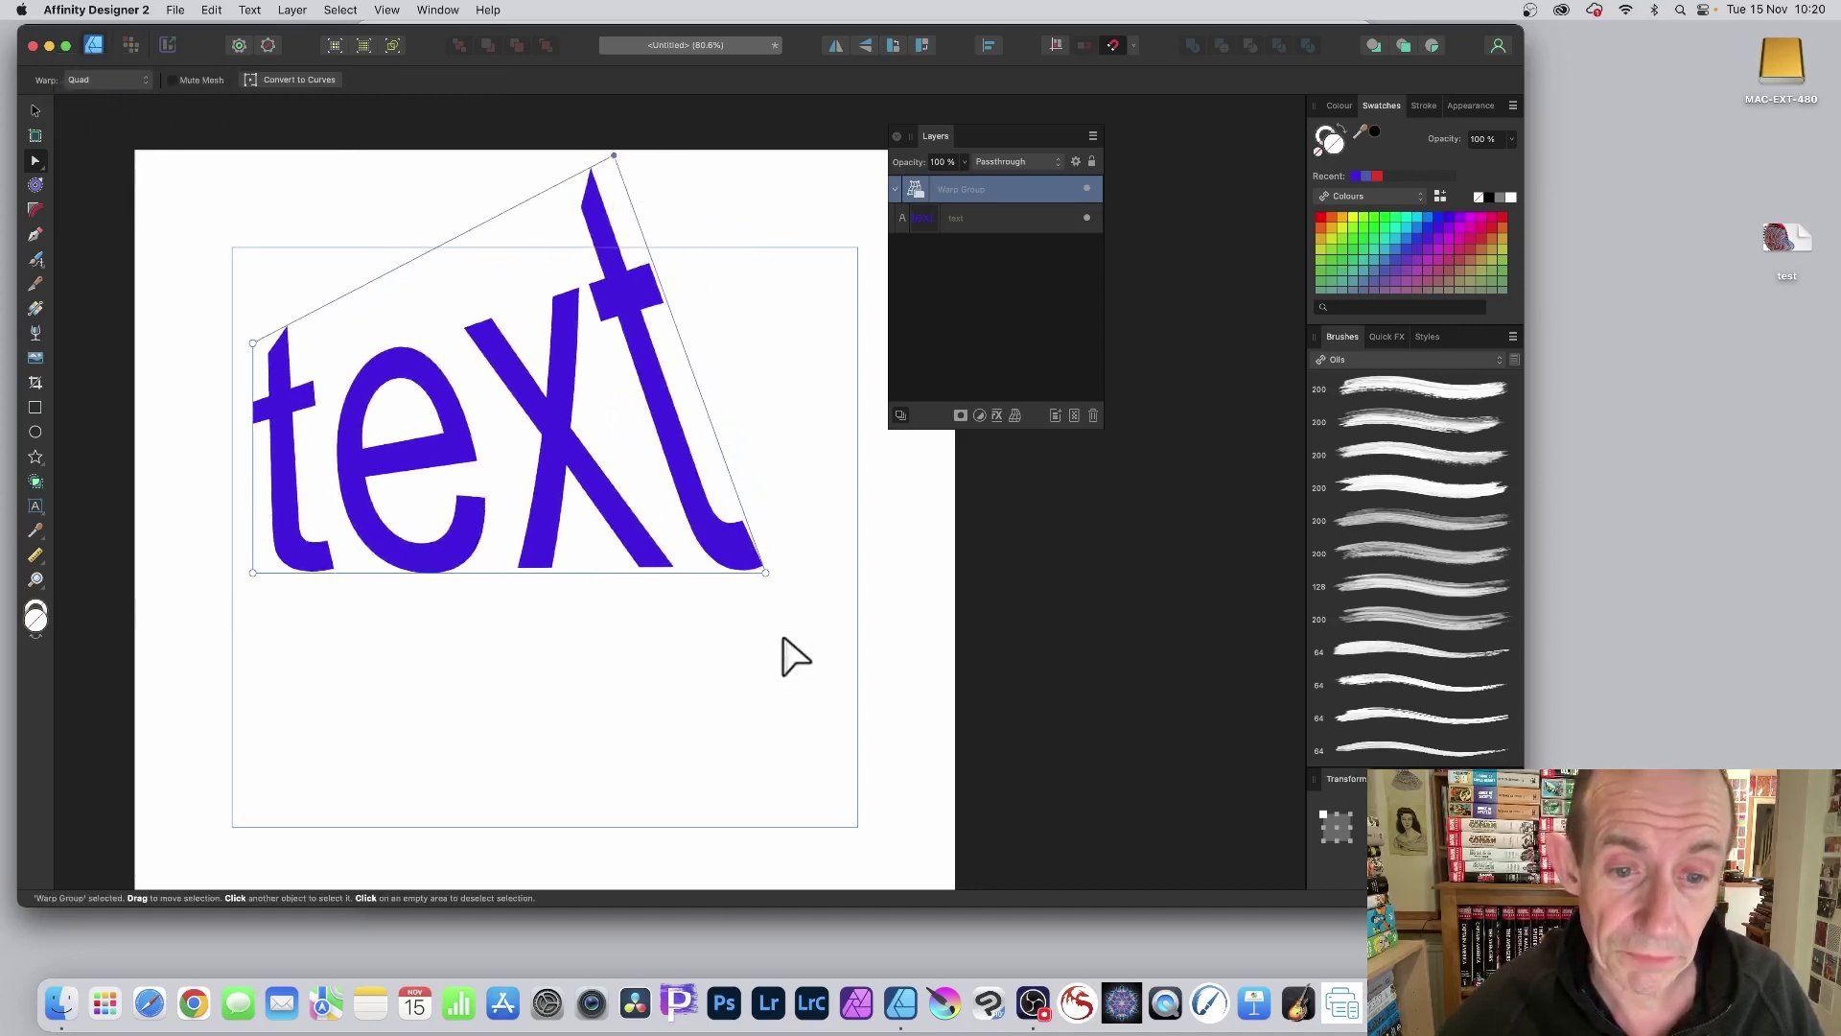
drag(765, 574, 820, 786)
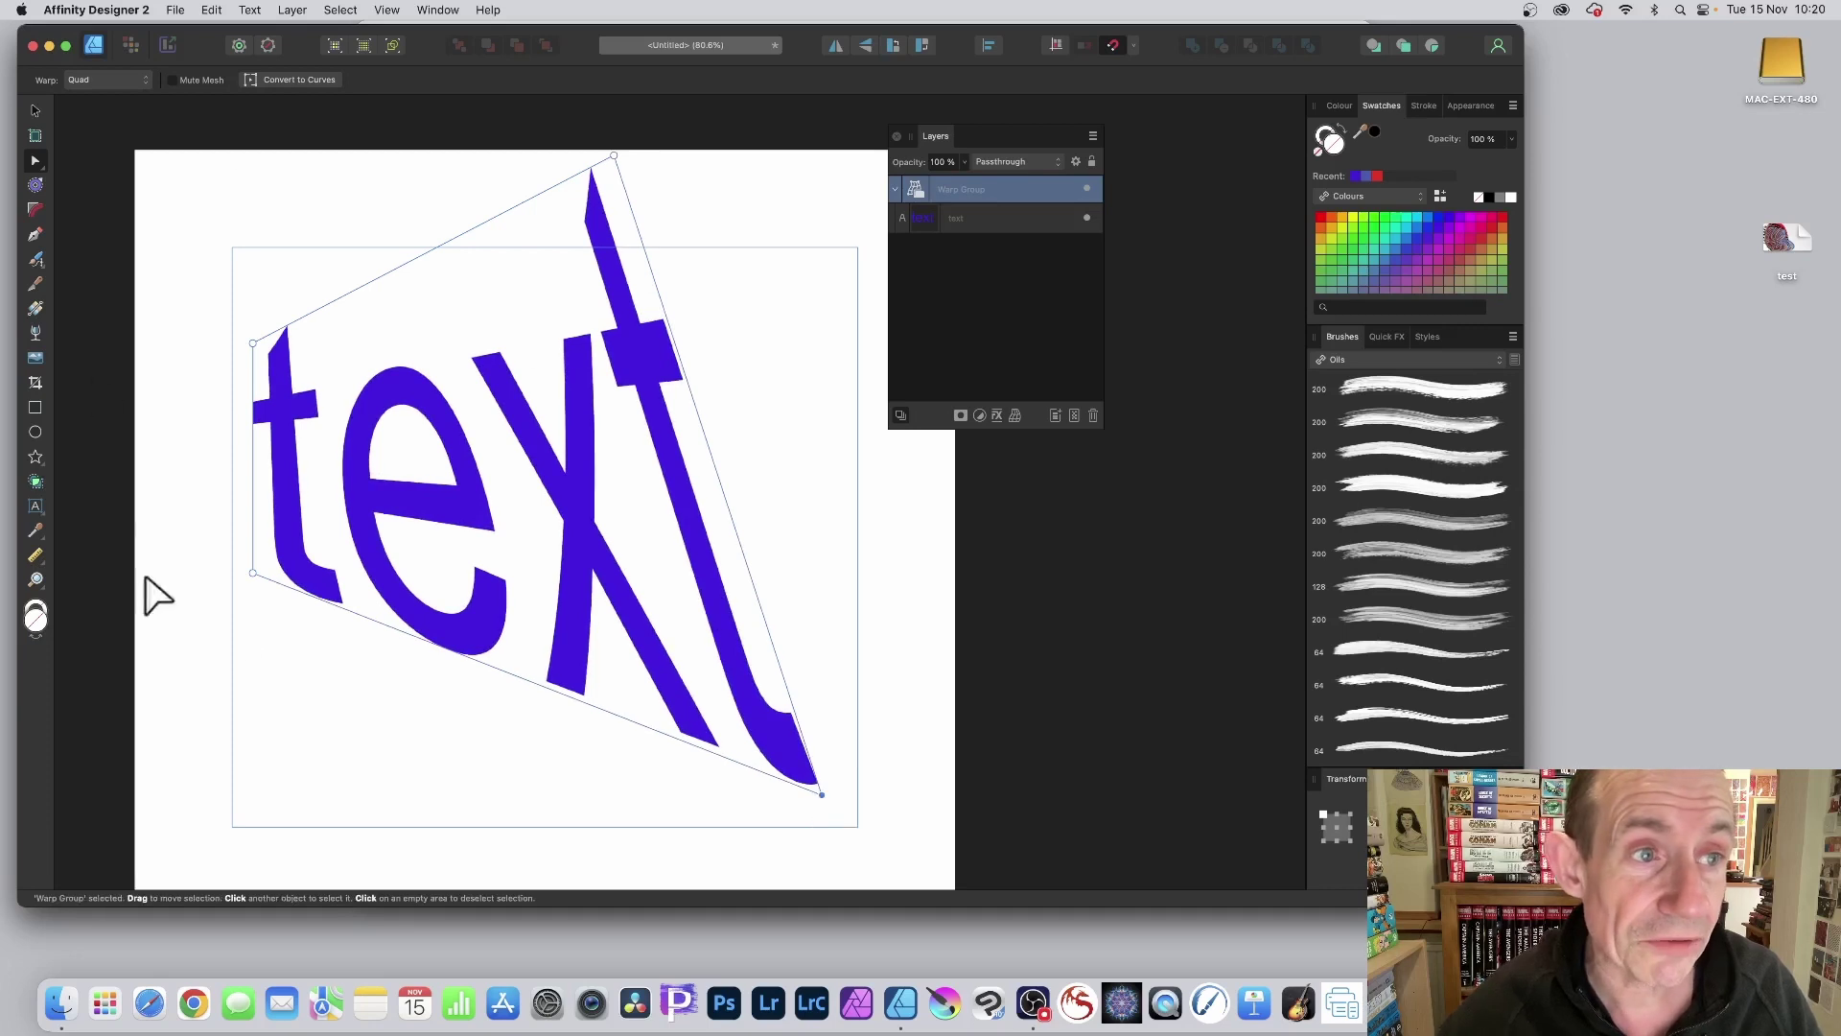
drag(252, 573, 345, 492)
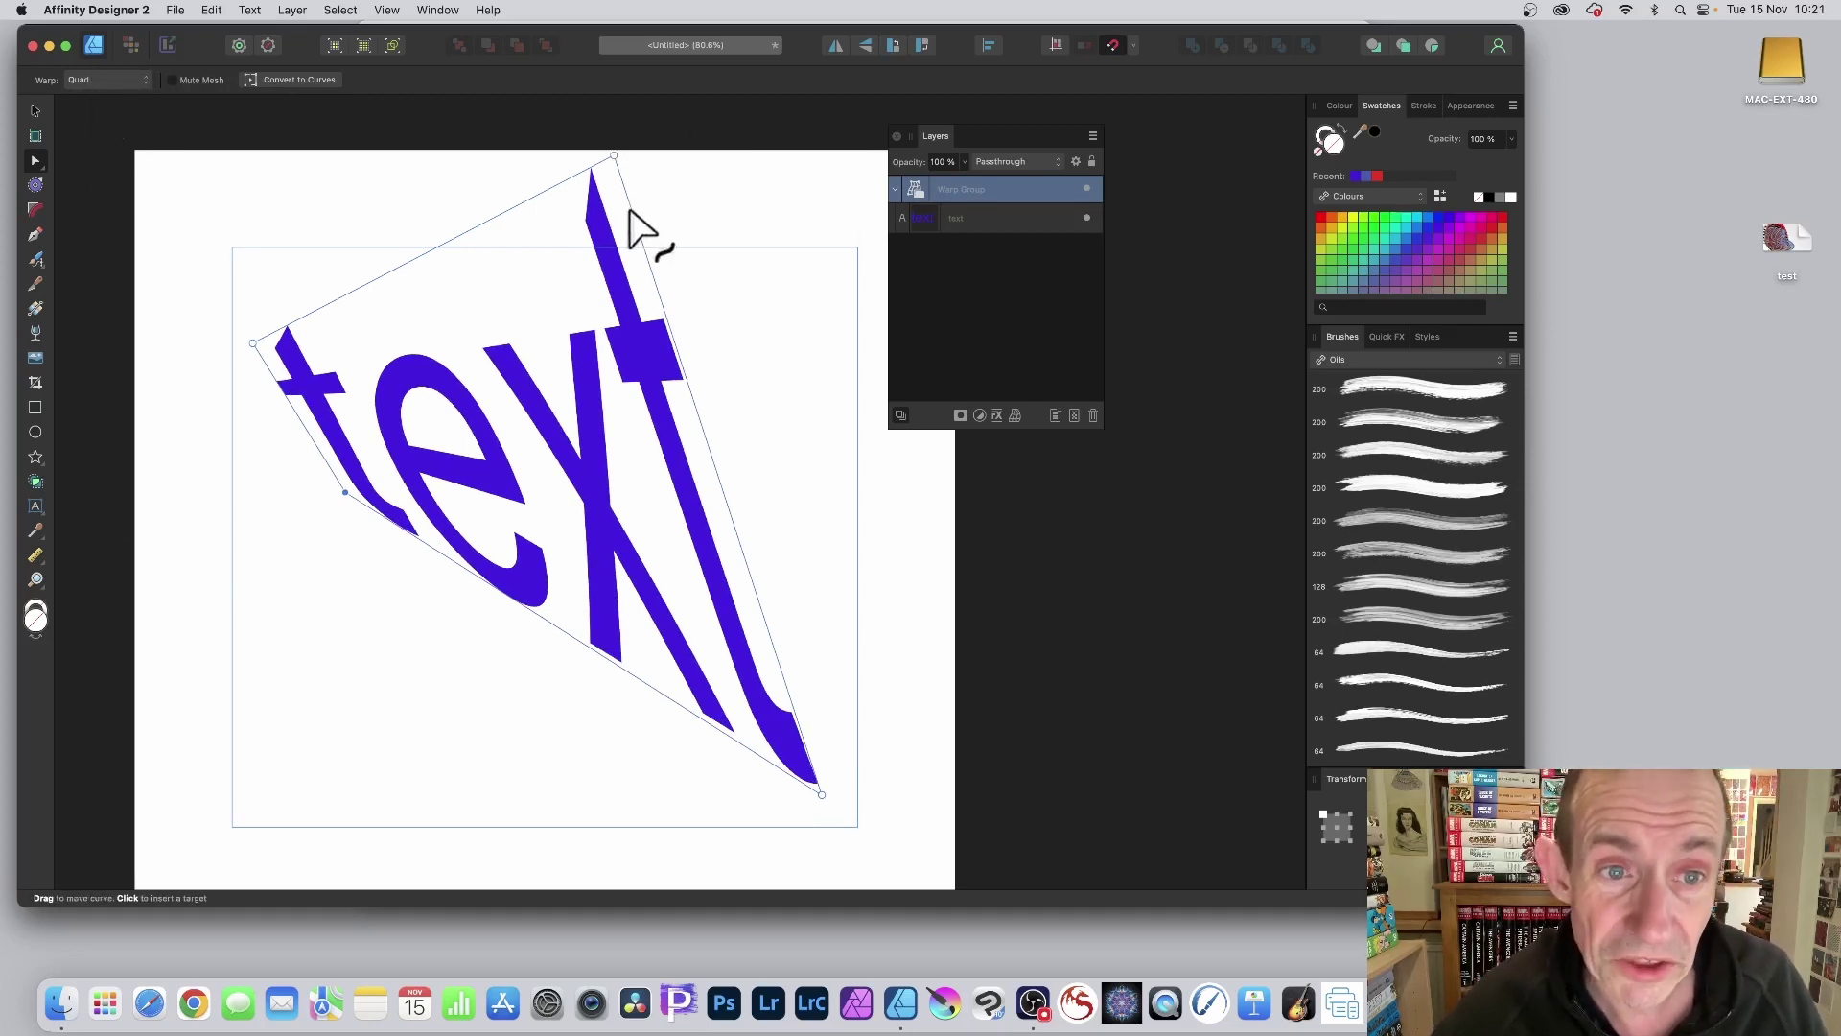
With the warp type set to Mesh, bow the right edge outward and insert a mesh junction just above and right of the e.
drag(629, 211, 703, 204)
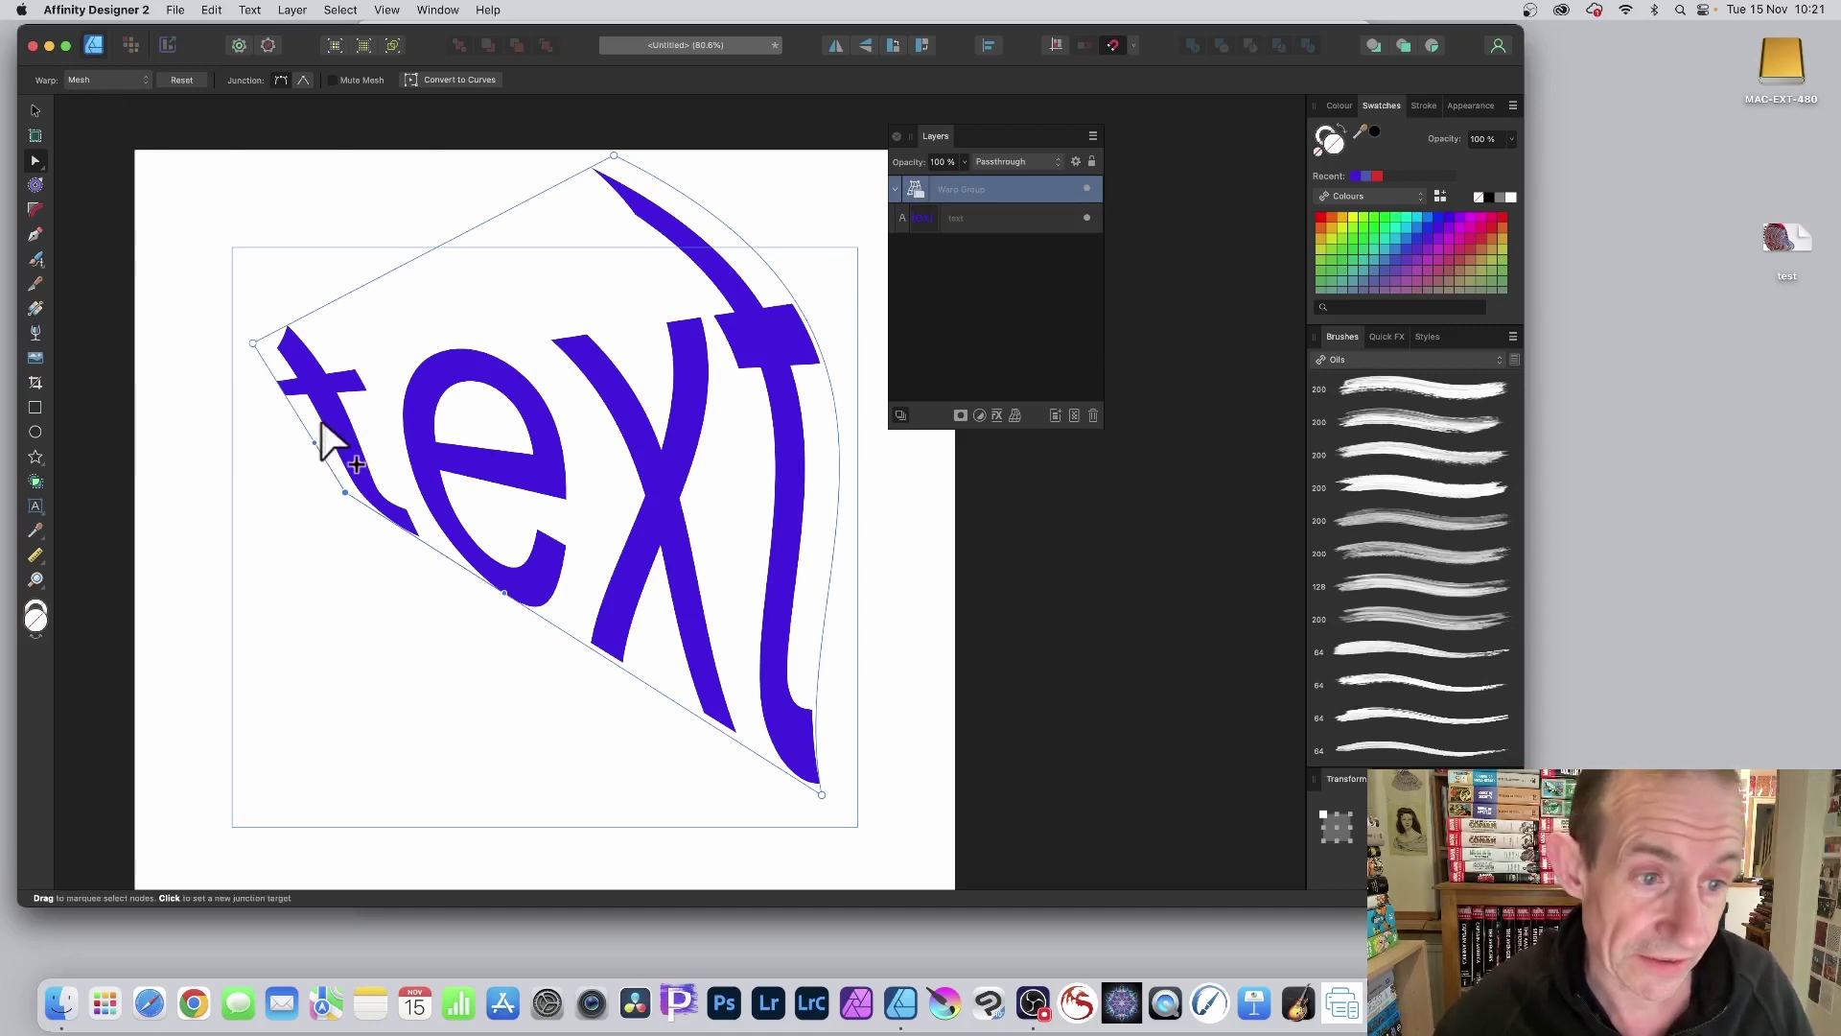
click(529, 324)
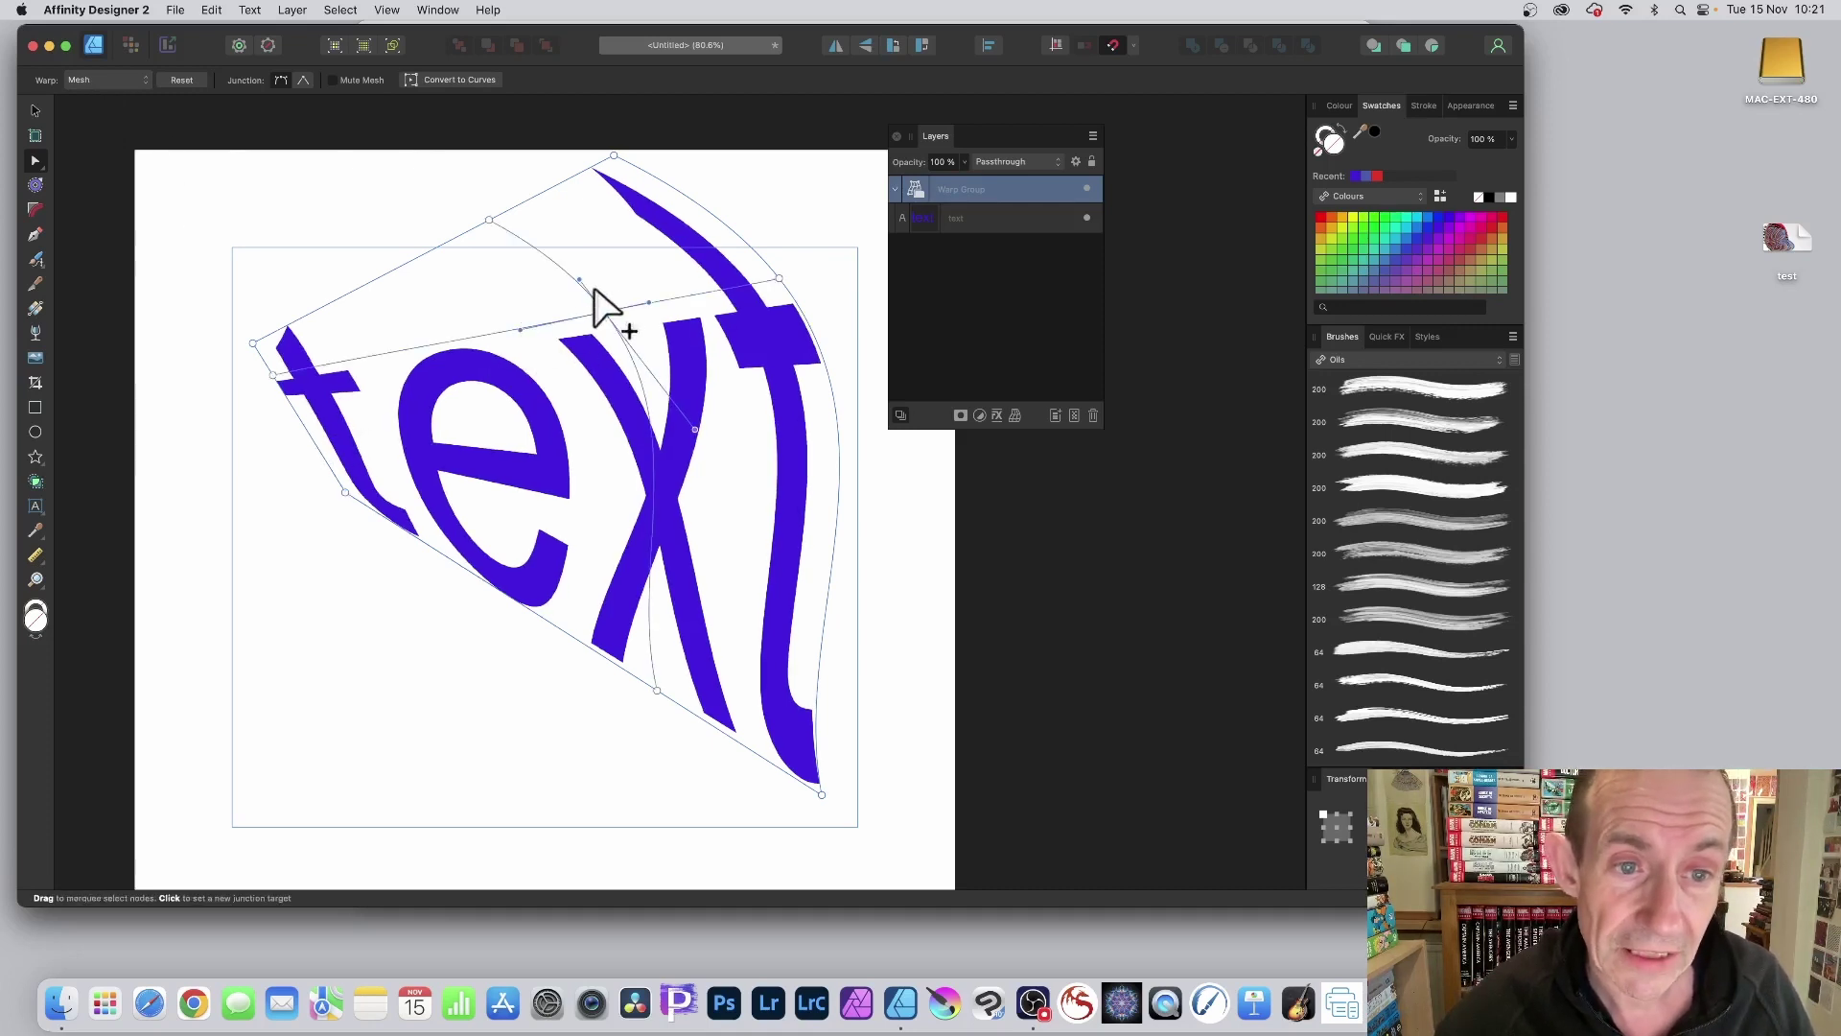
click(516, 337)
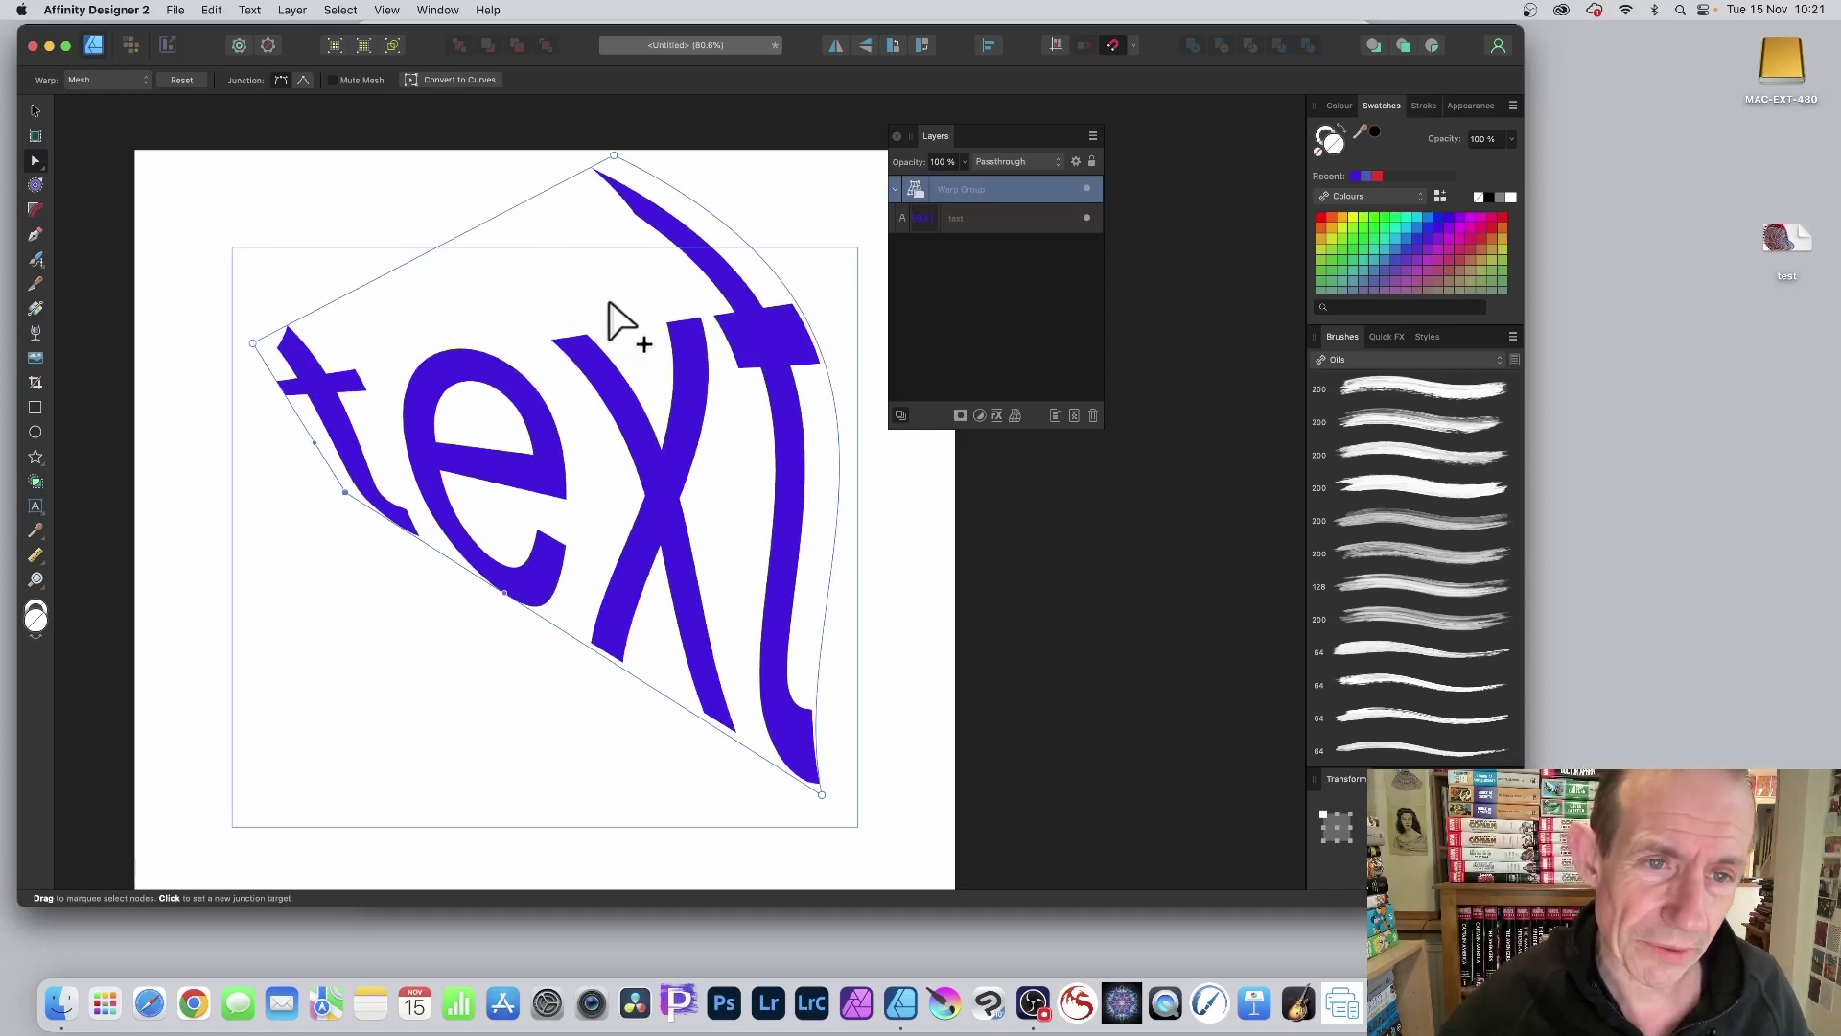
click(524, 323)
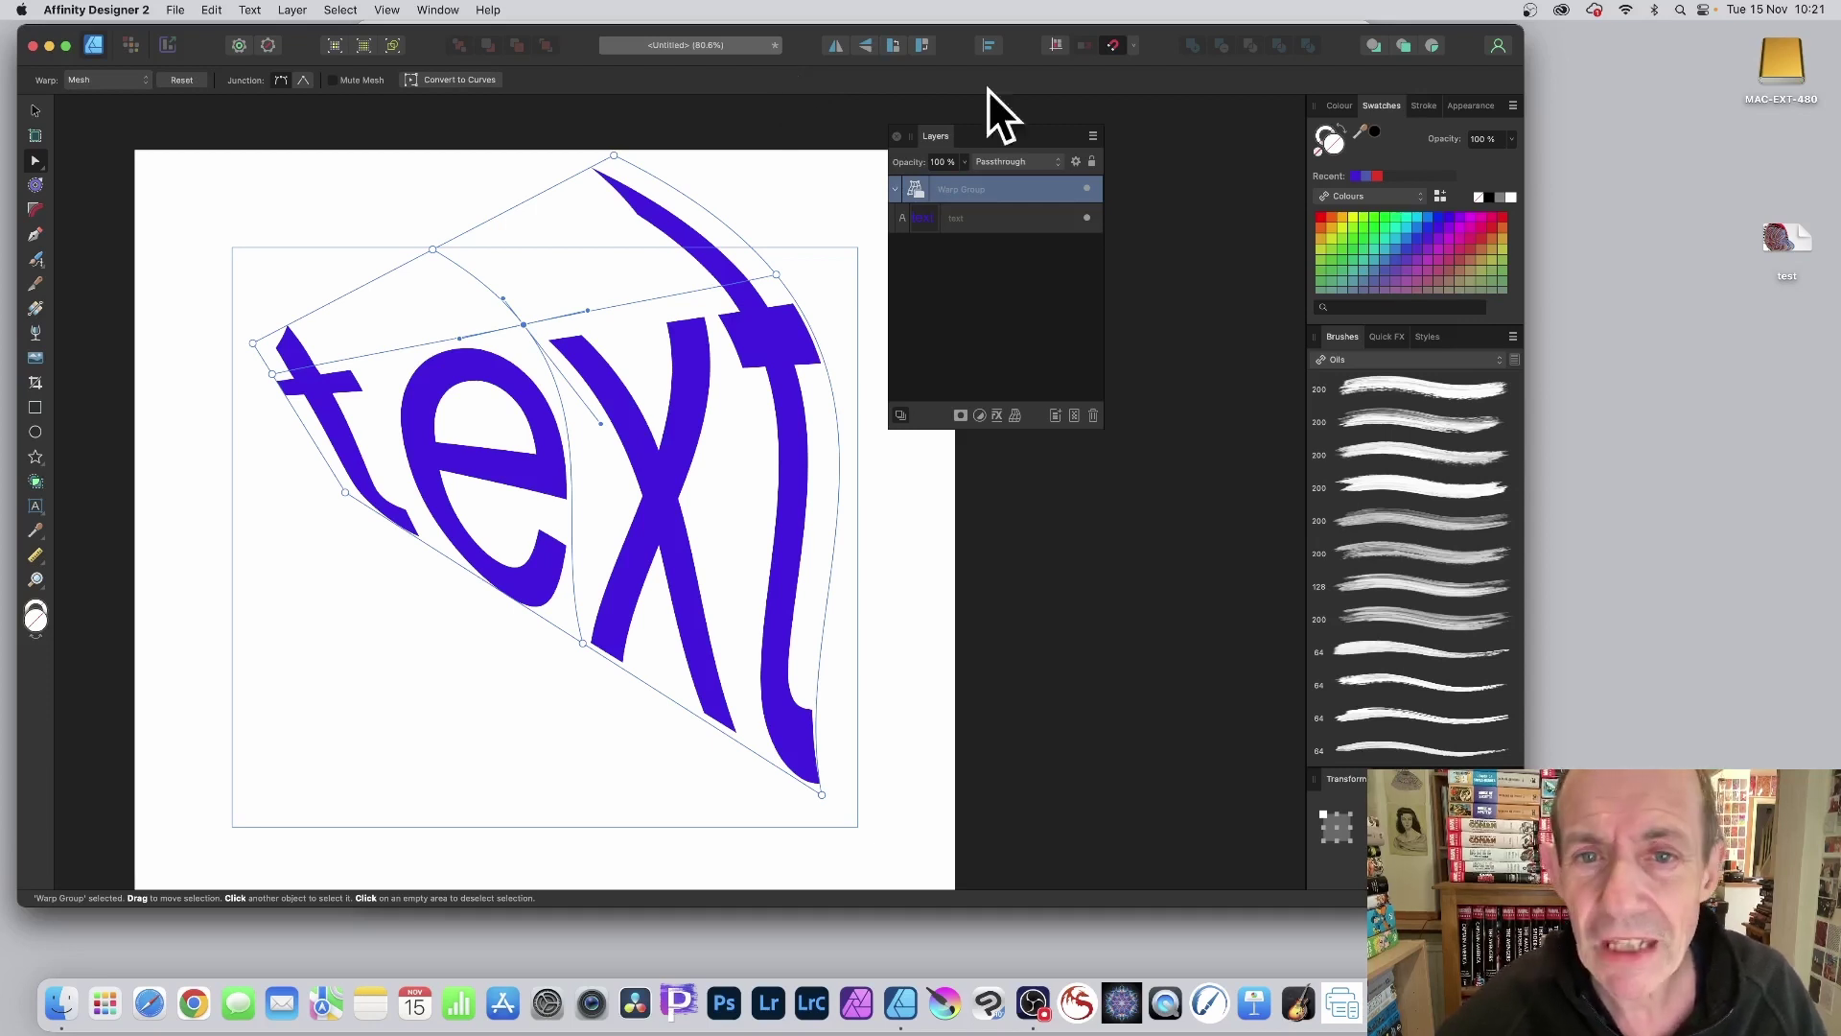
Duplicate the text layer inside the Warp Group, then shrink the copy and place it near the foot of the first t.
click(918, 218)
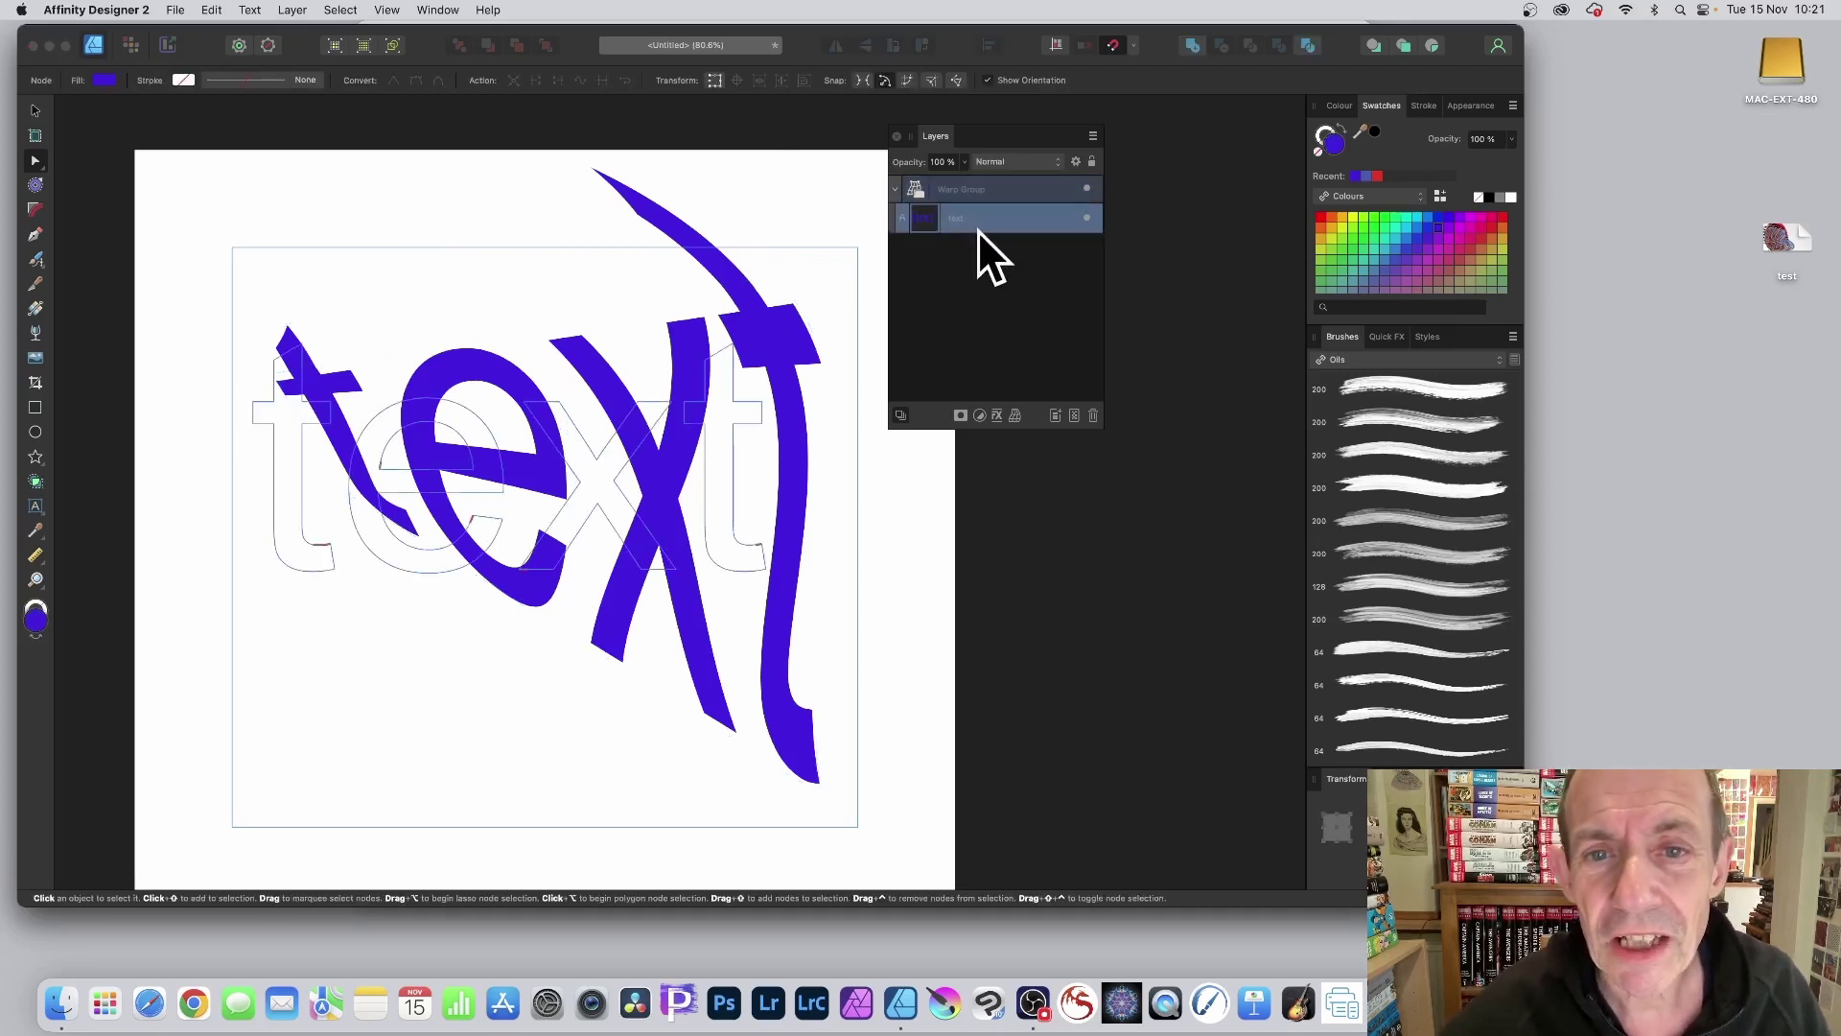
right_click(925, 216)
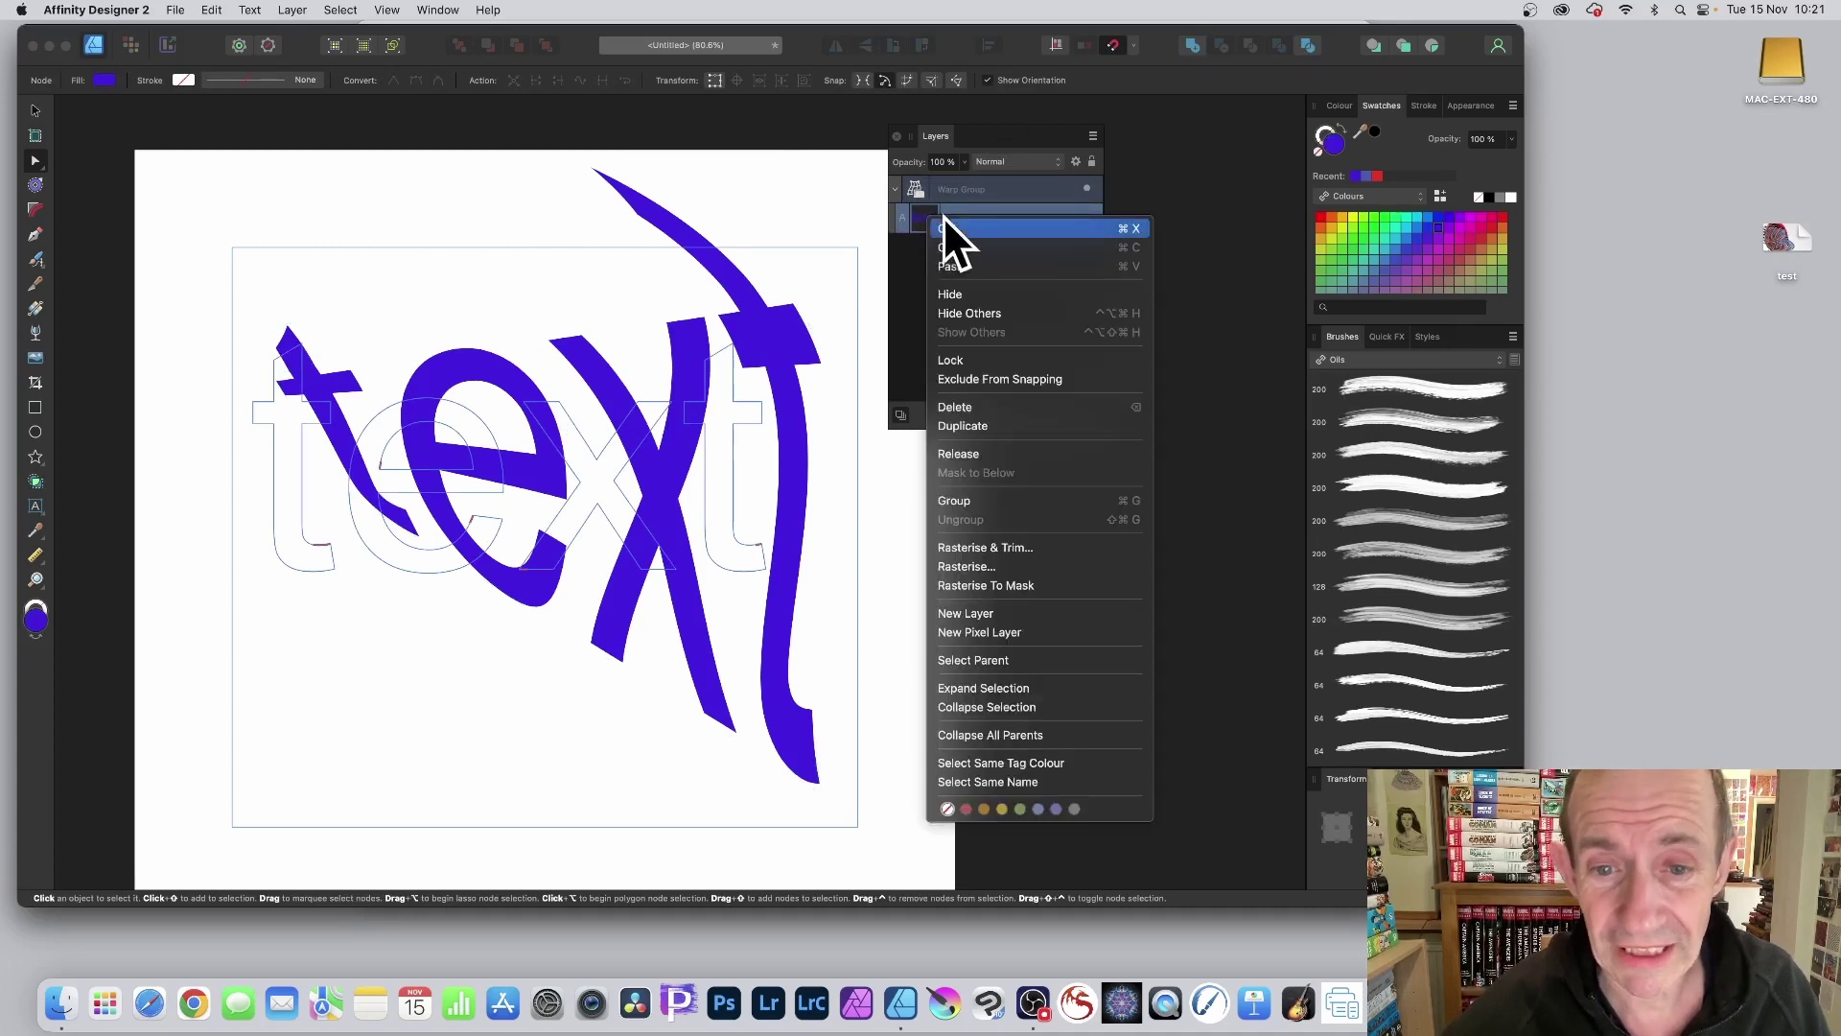
click(988, 428)
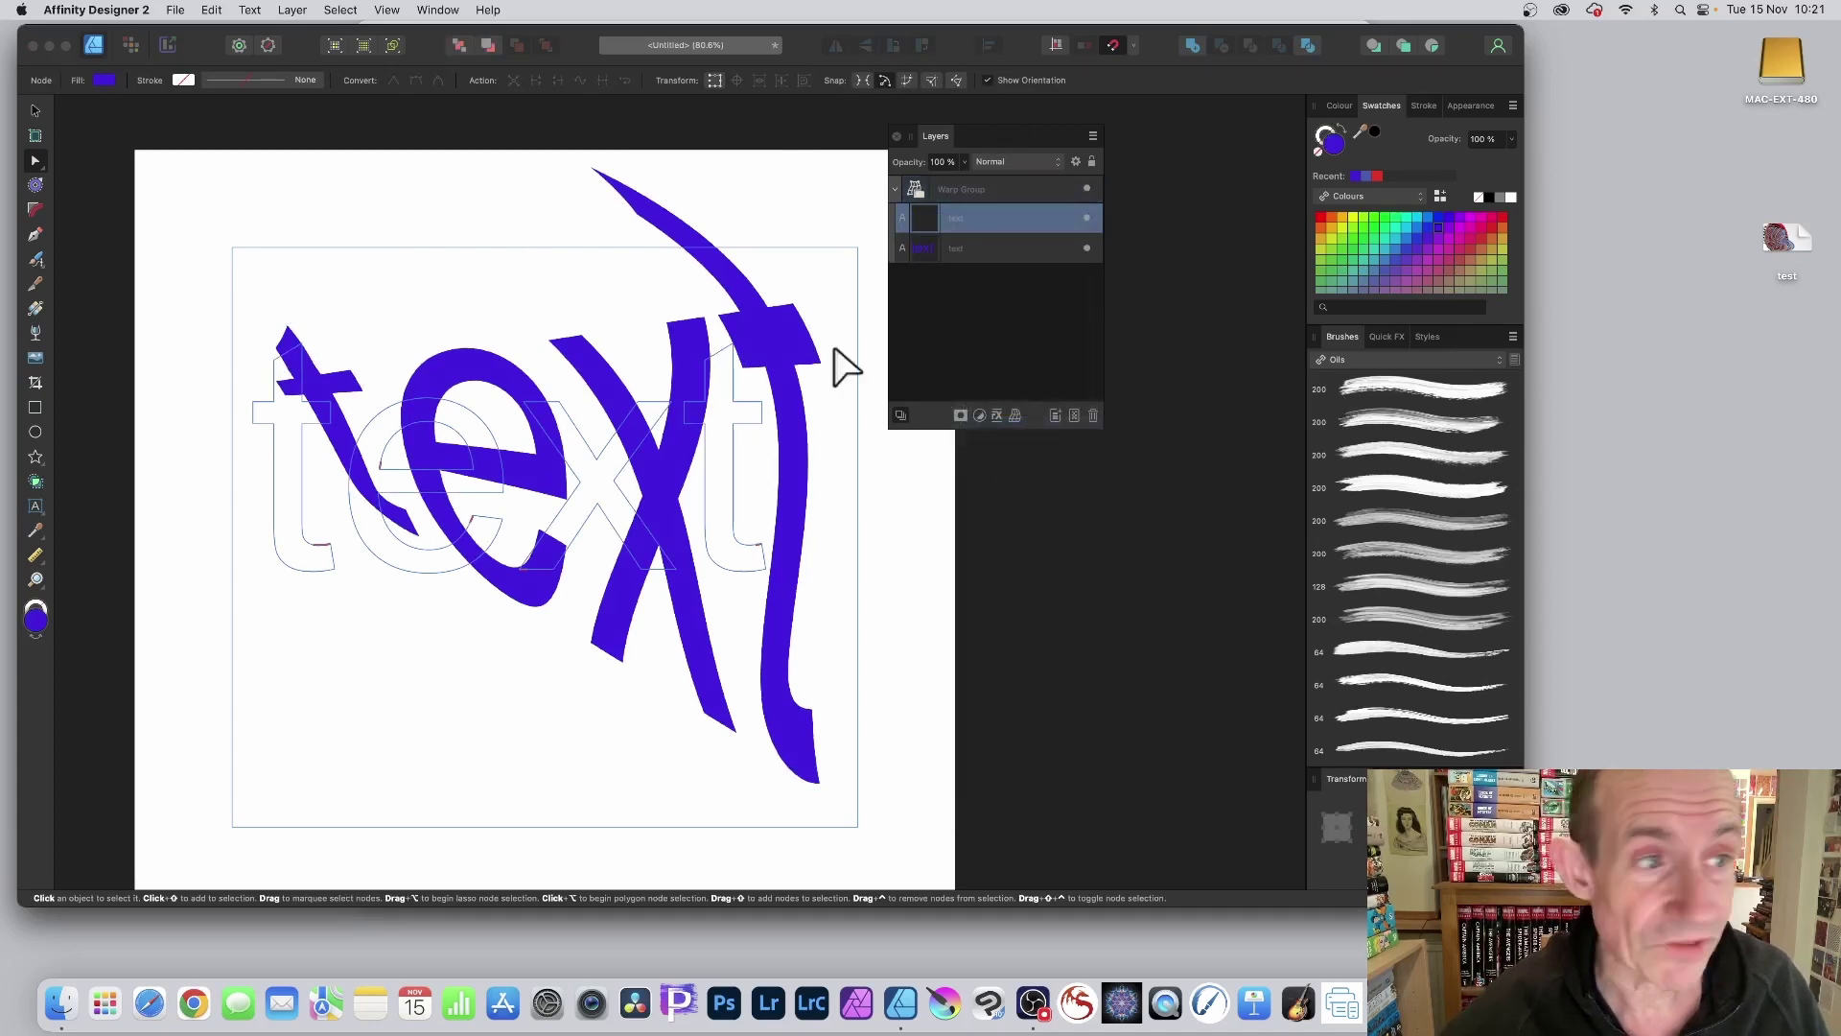
click(37, 110)
drag(694, 365, 238, 423)
drag(246, 527, 349, 510)
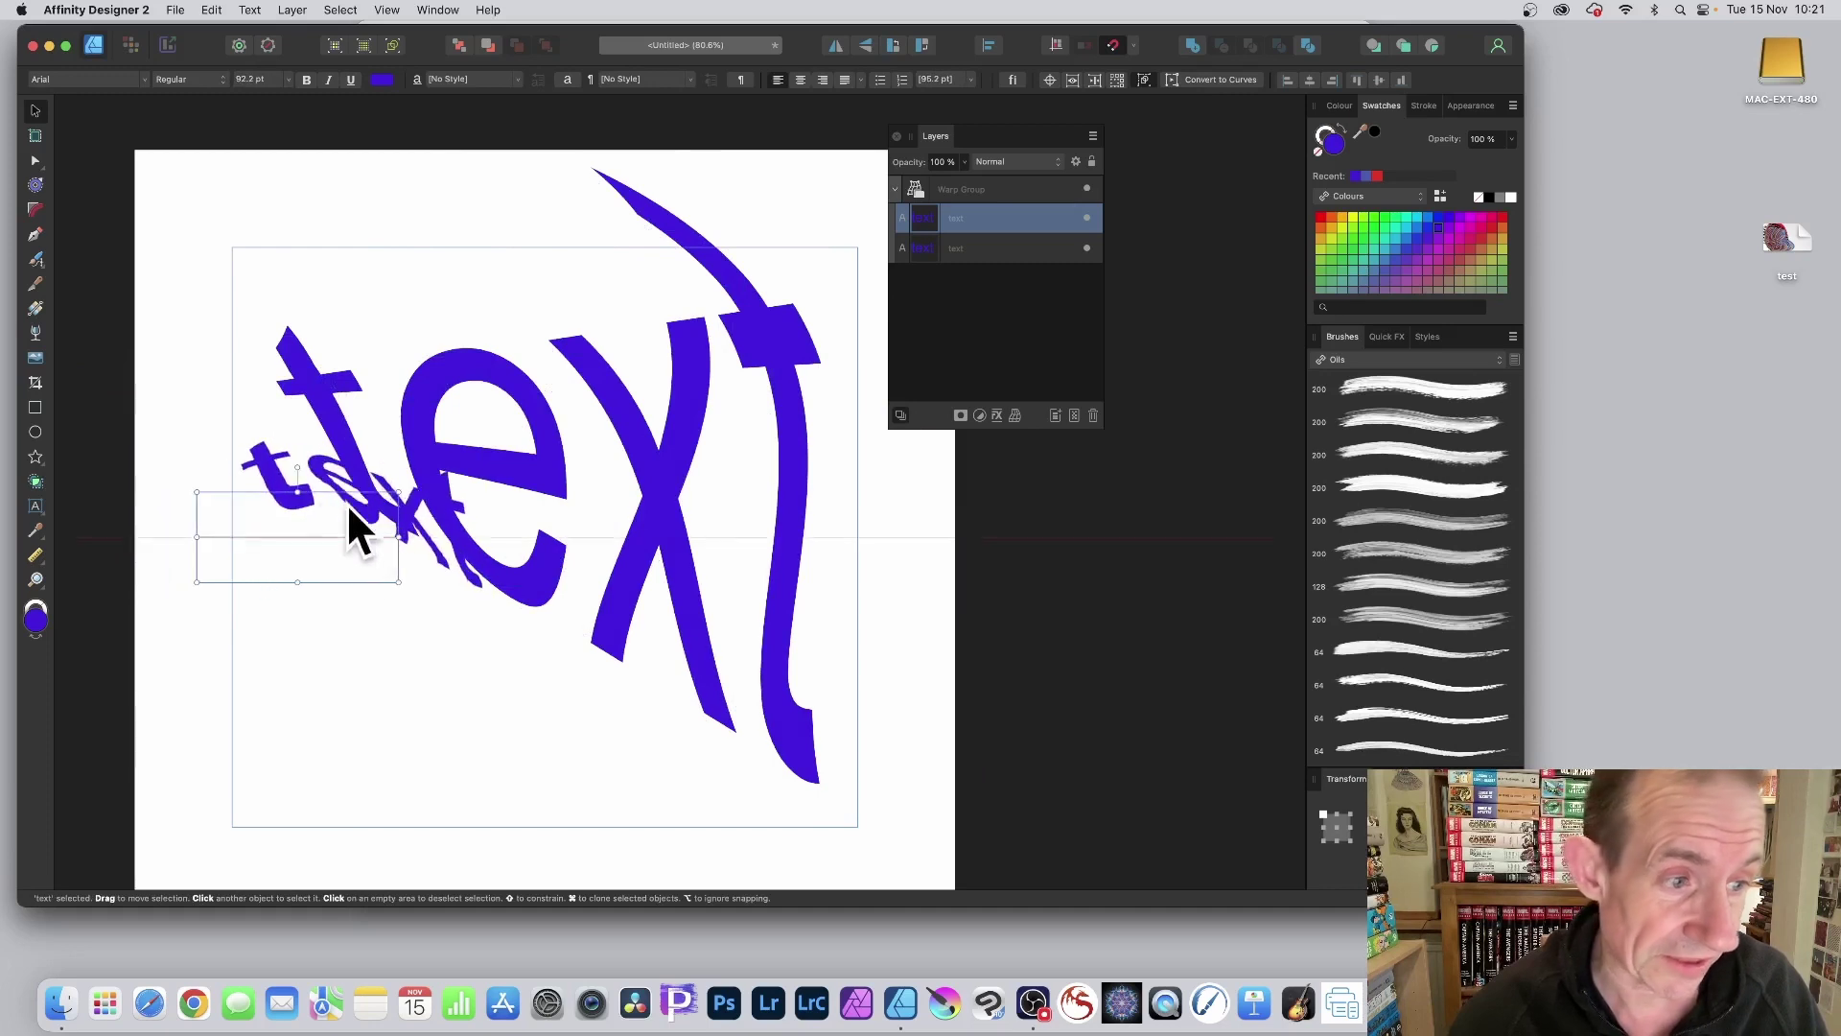
Edit the small text copy inside the Warp Group so it reads "tpe".
click(35, 506)
drag(267, 489, 669, 544)
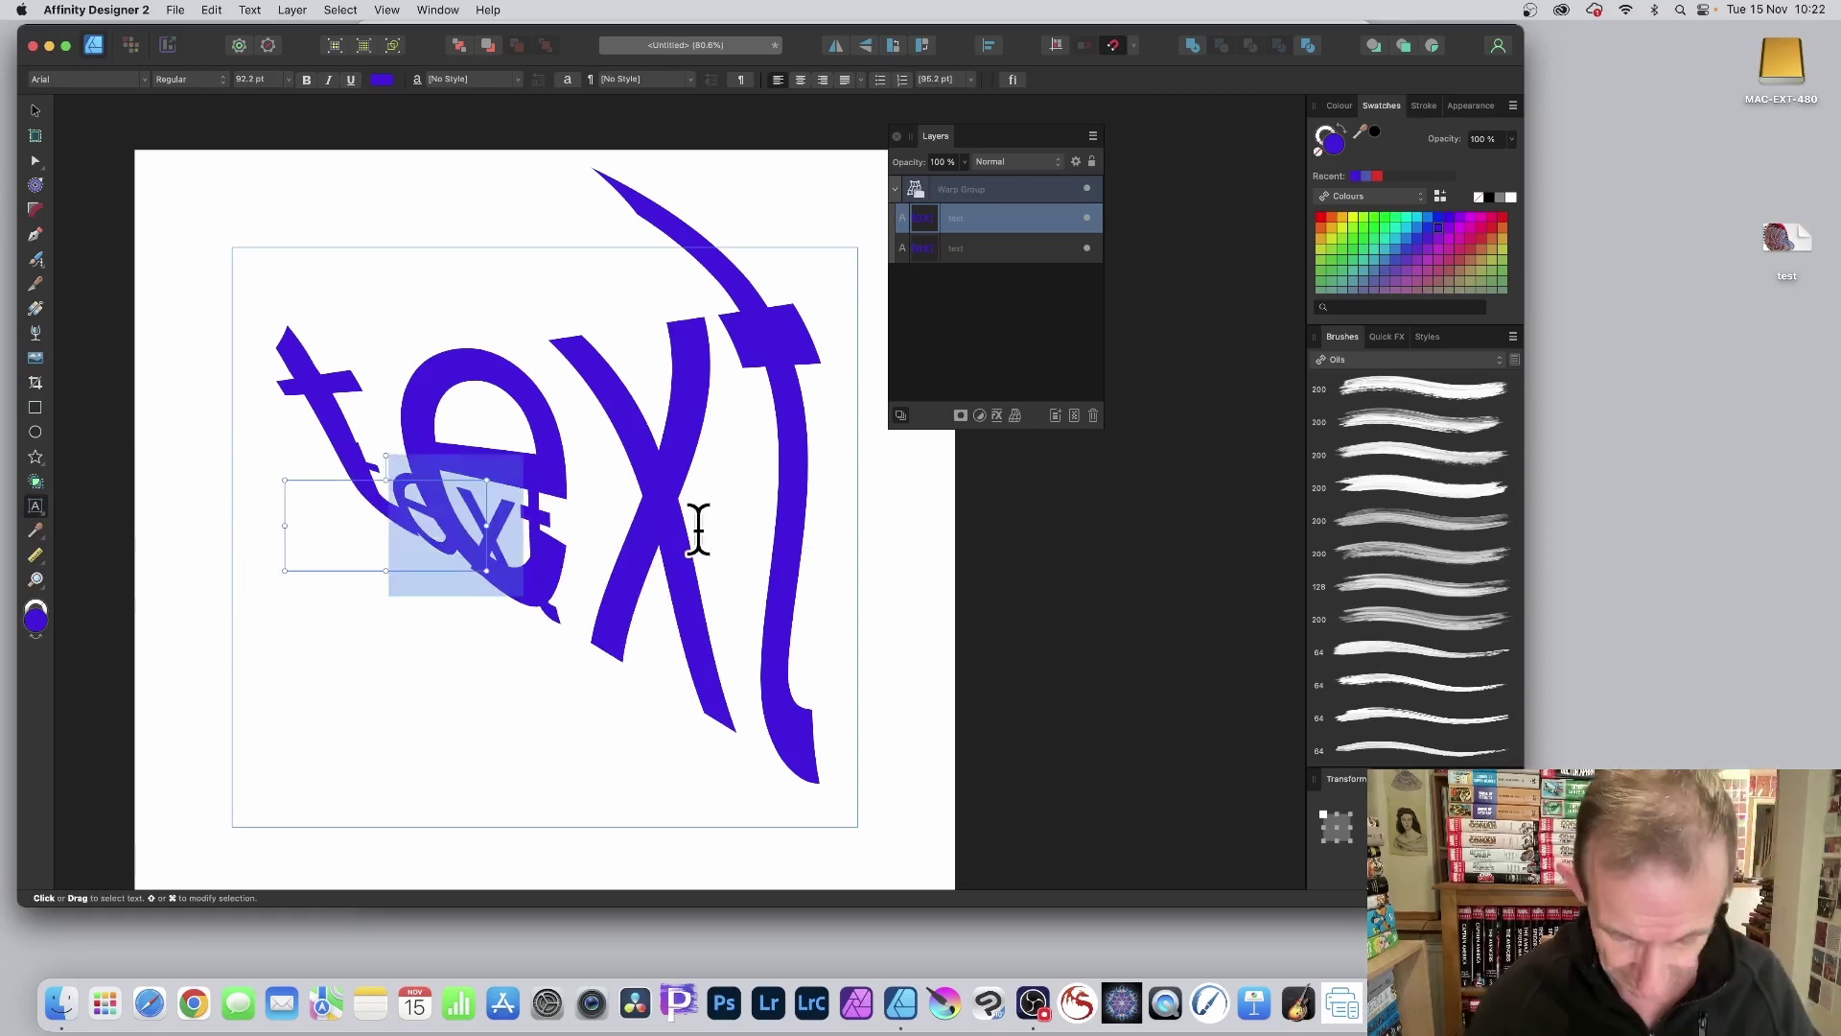
text(stype)
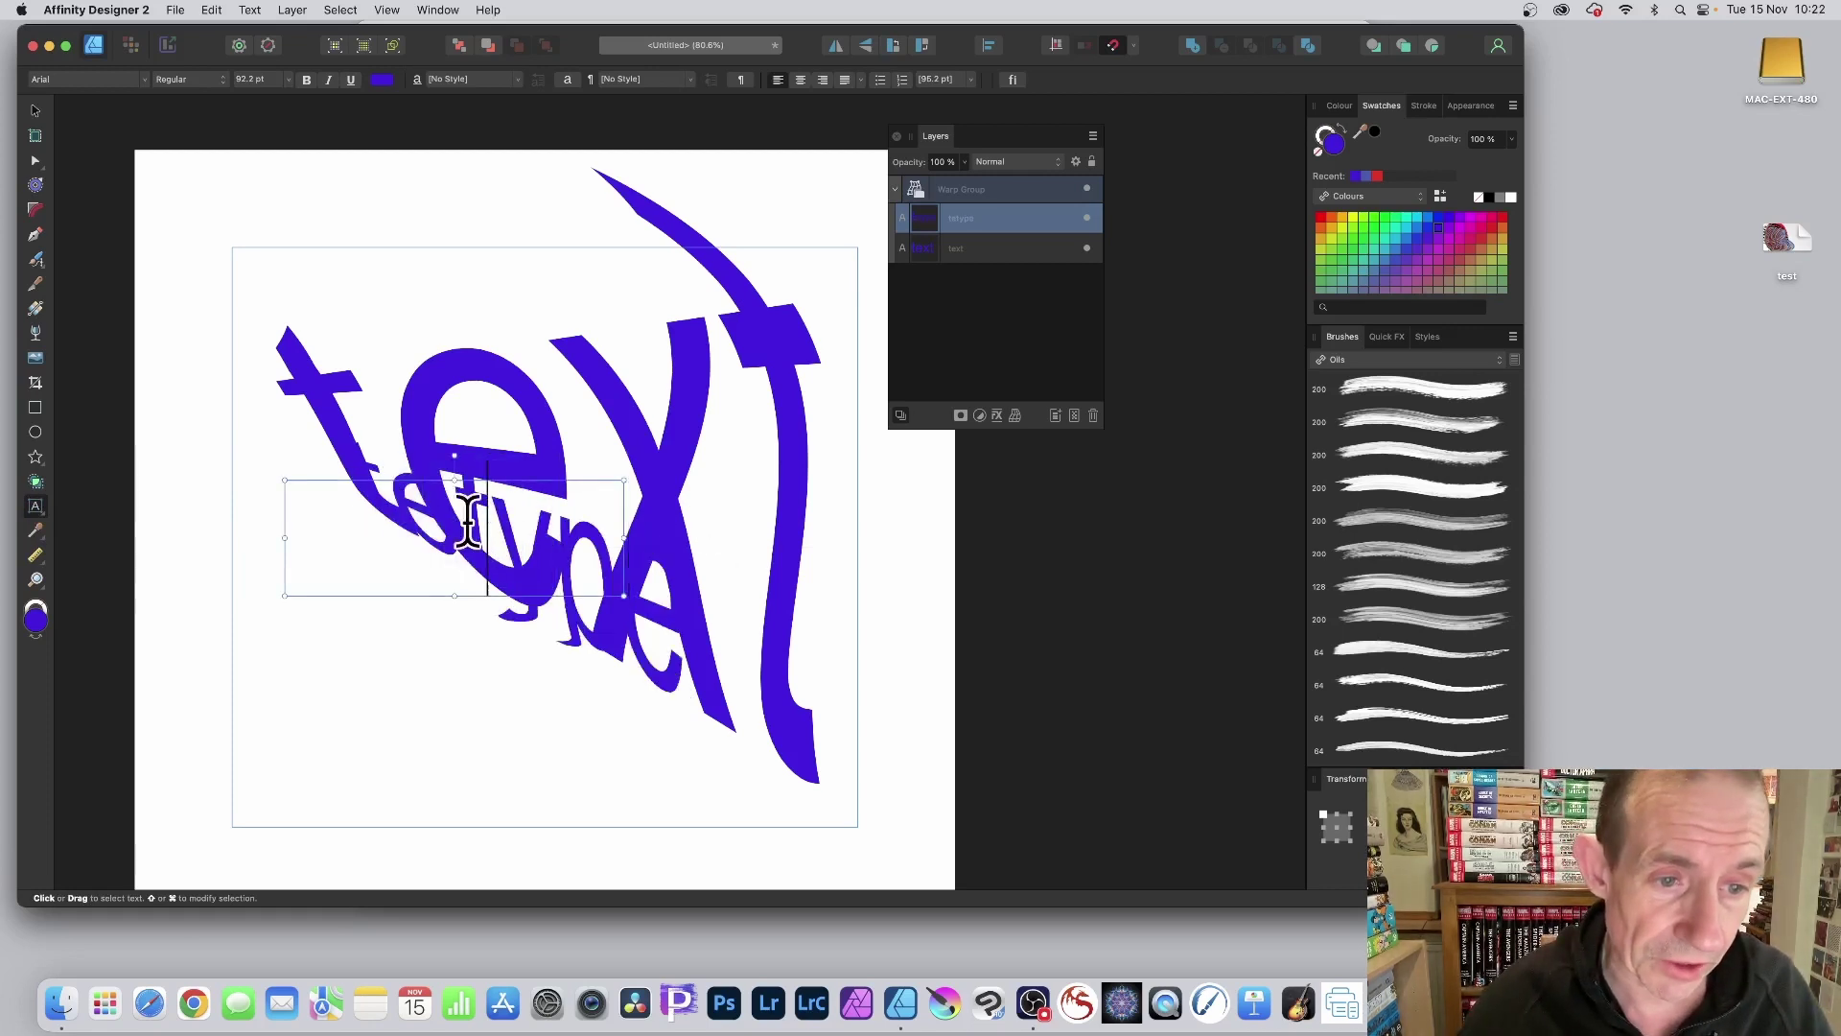
drag(487, 494, 312, 493)
key(BackSpace)
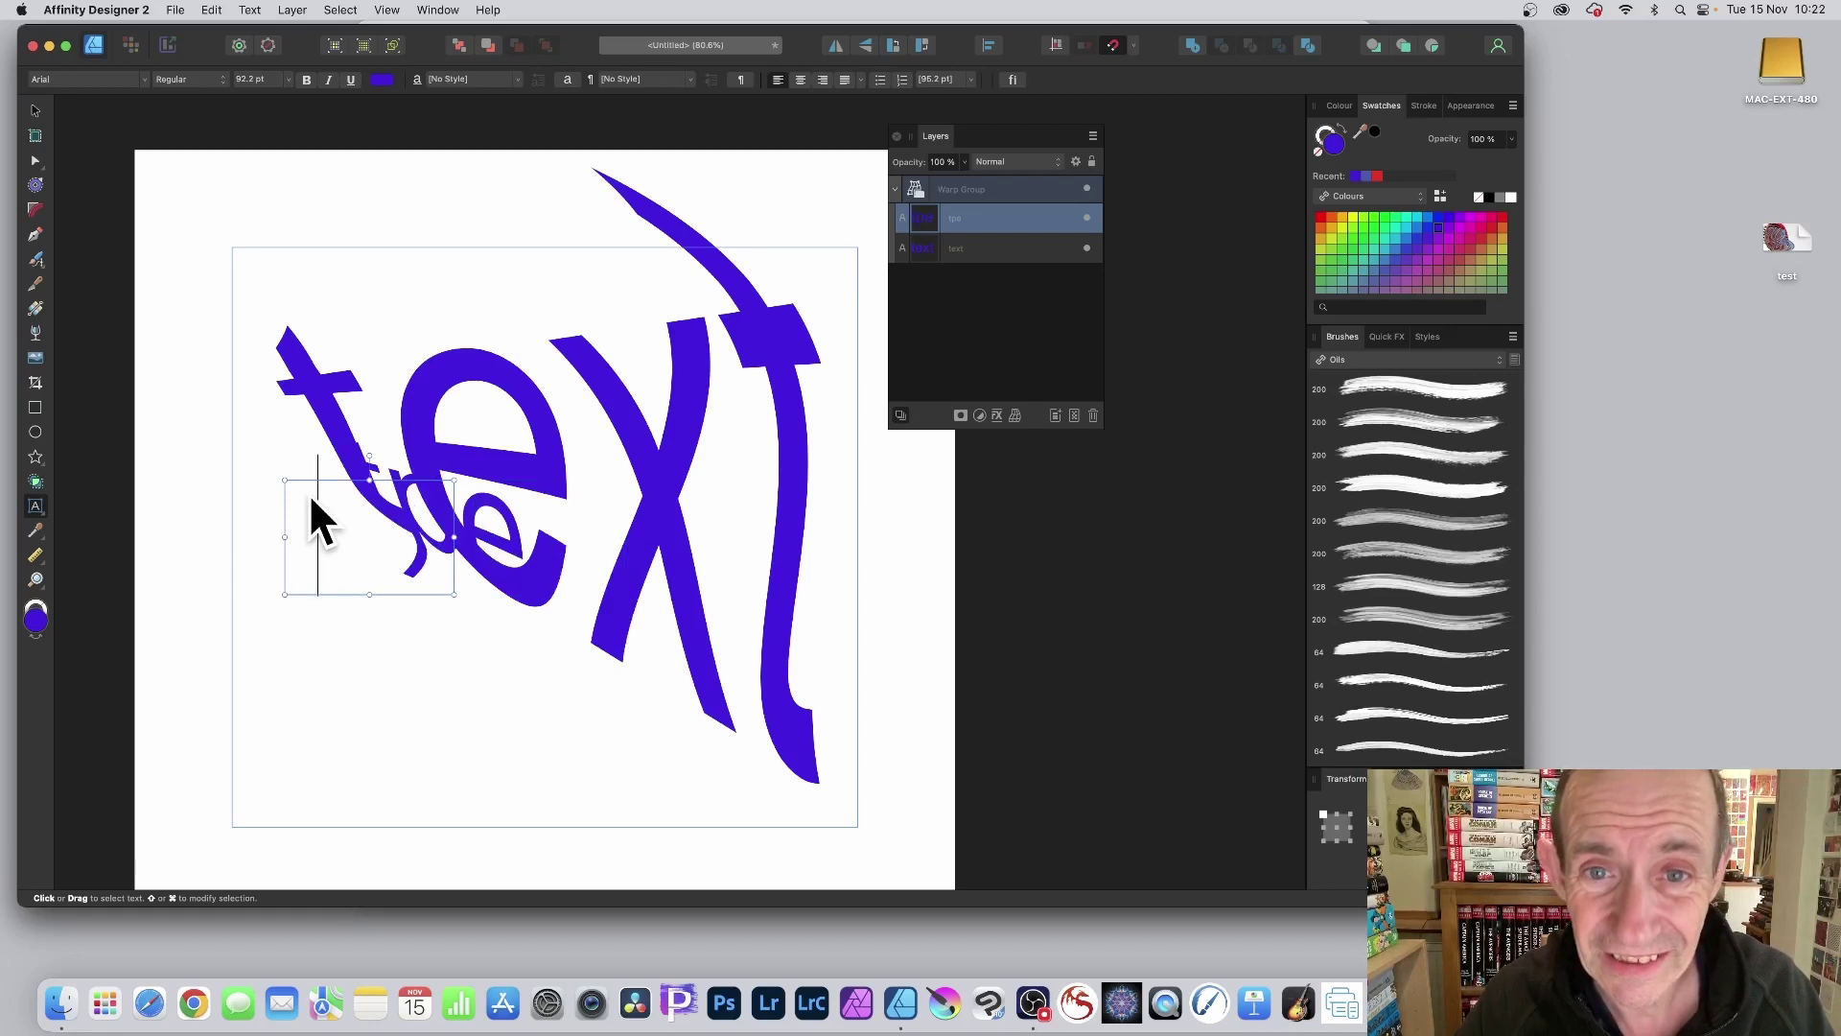
Hide the Warp Group and original text layer, then show them again to check the small copy on its own.
scroll(575, 508, down, 1)
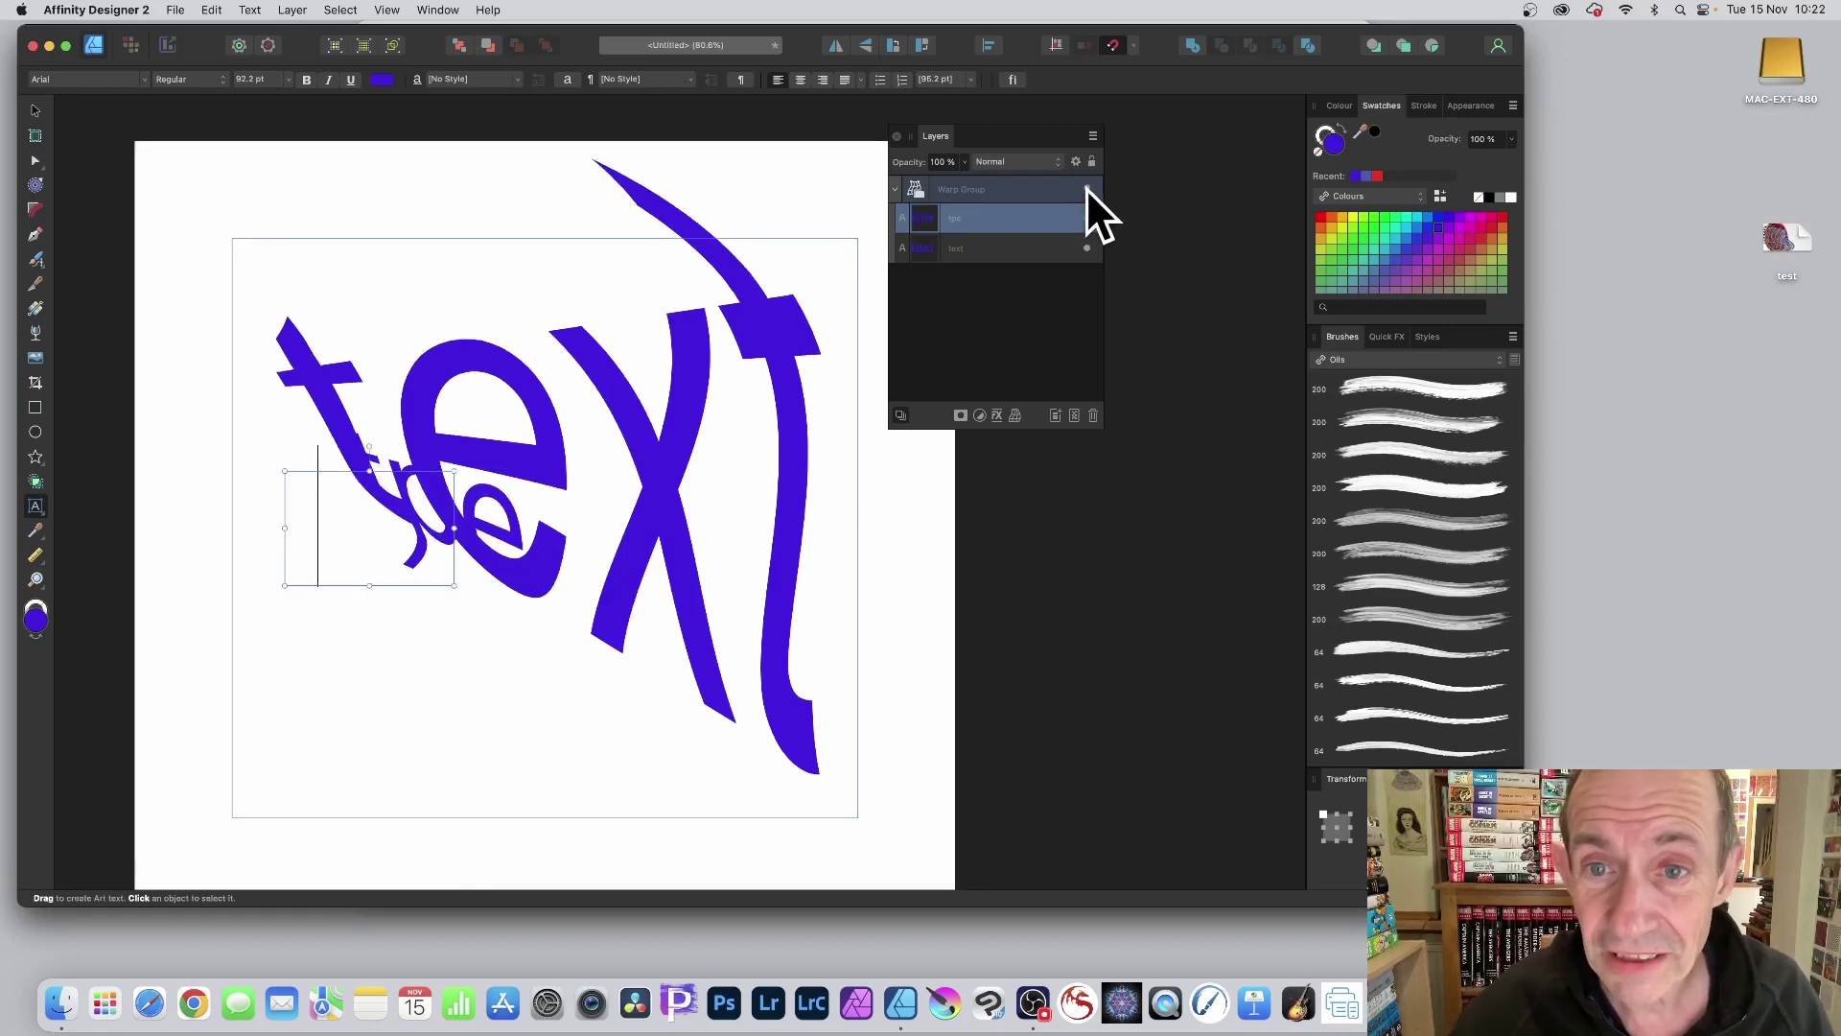
click(1087, 188)
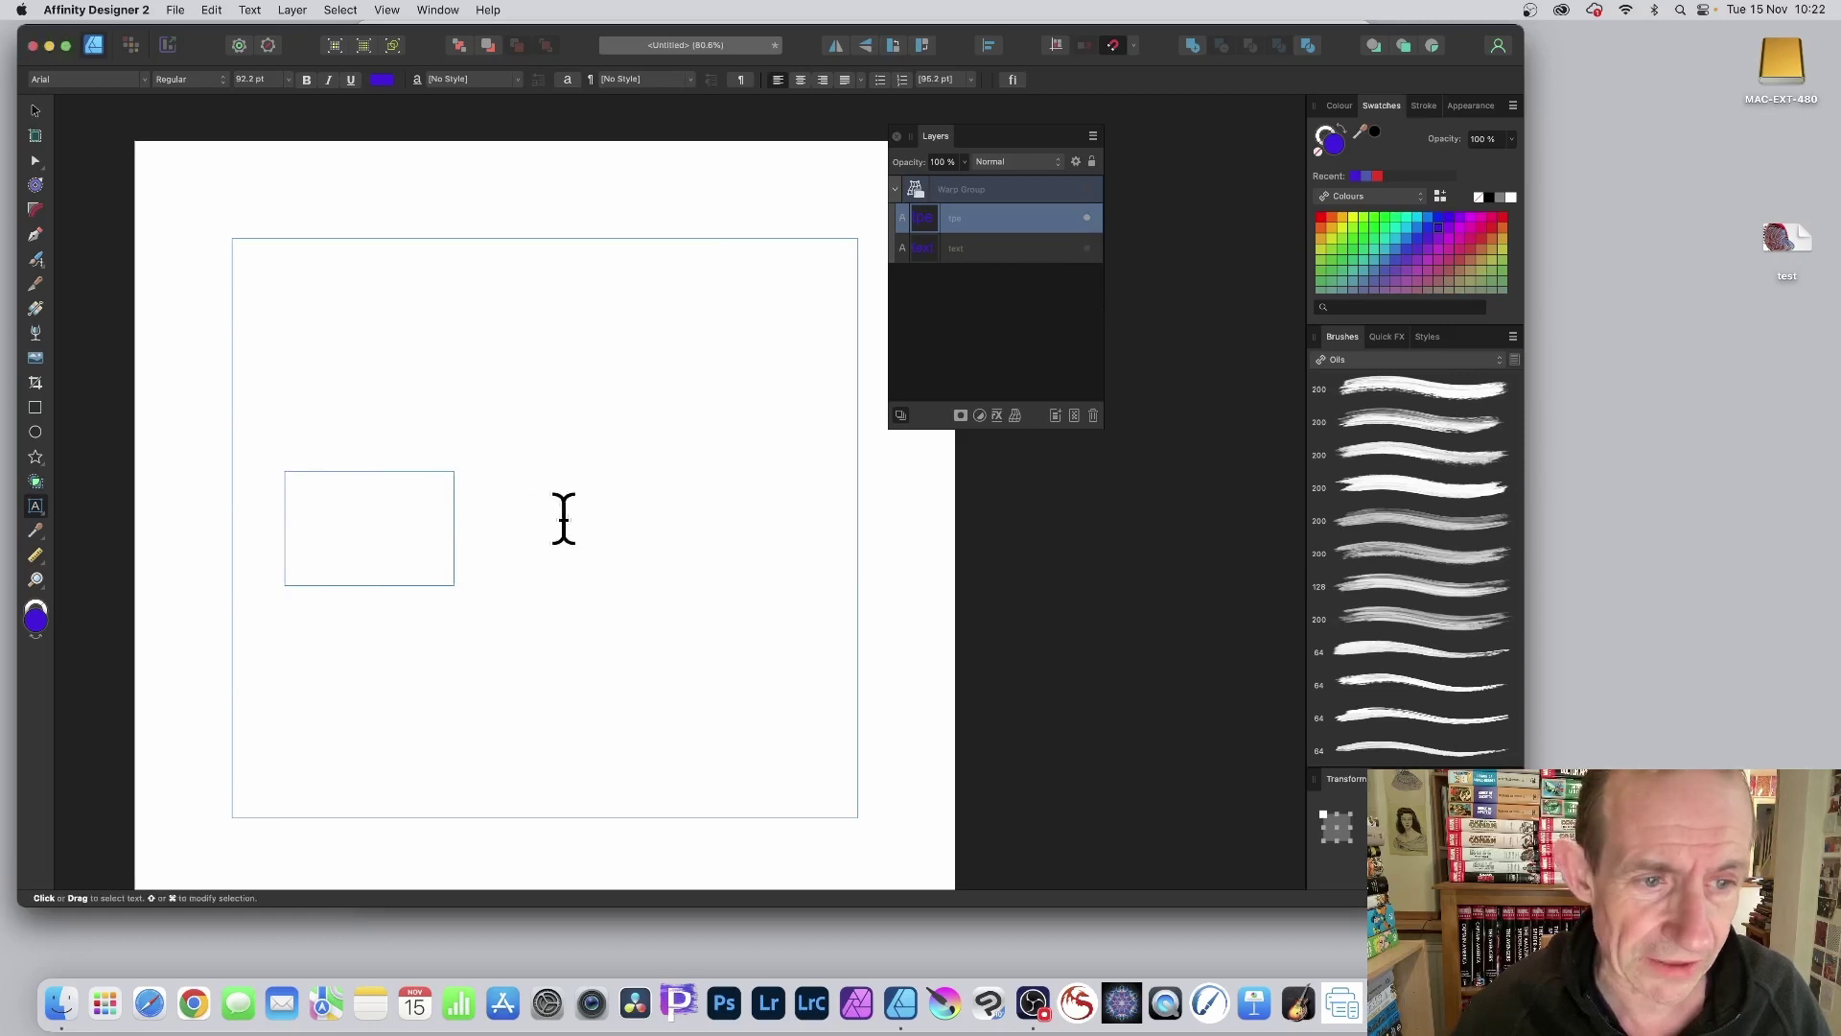
click(1087, 189)
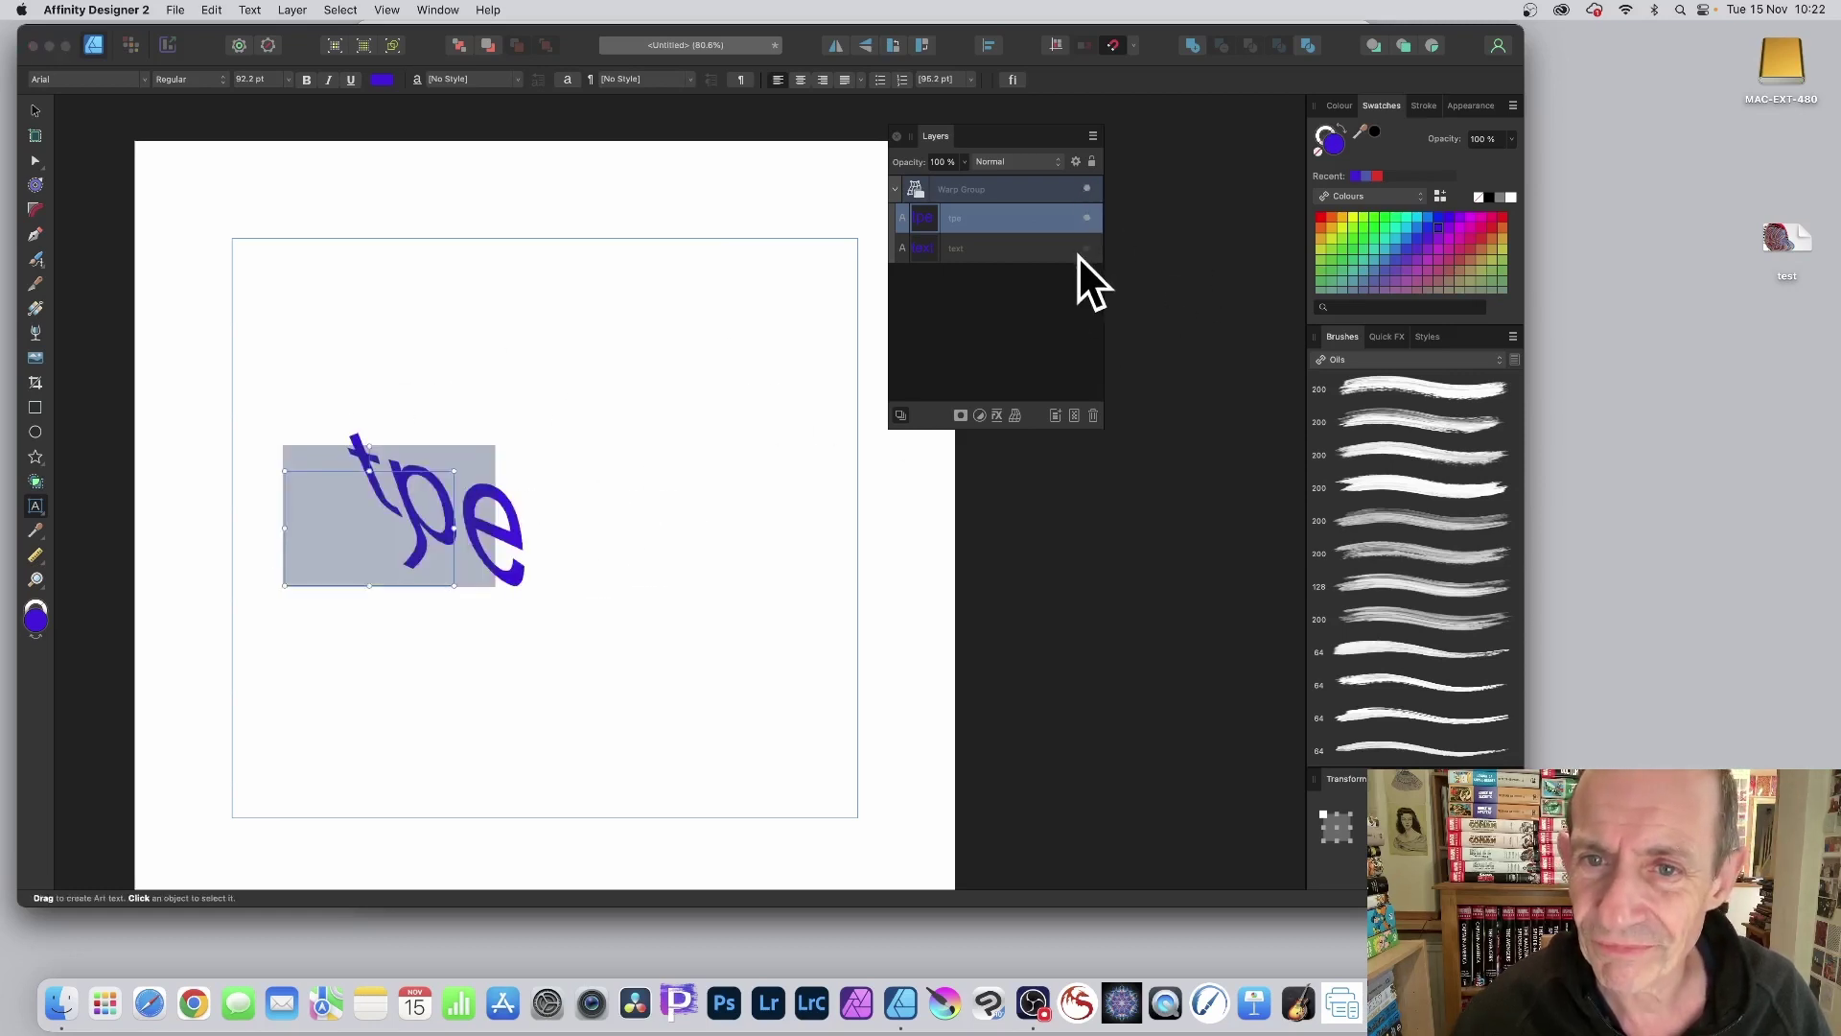
click(1087, 247)
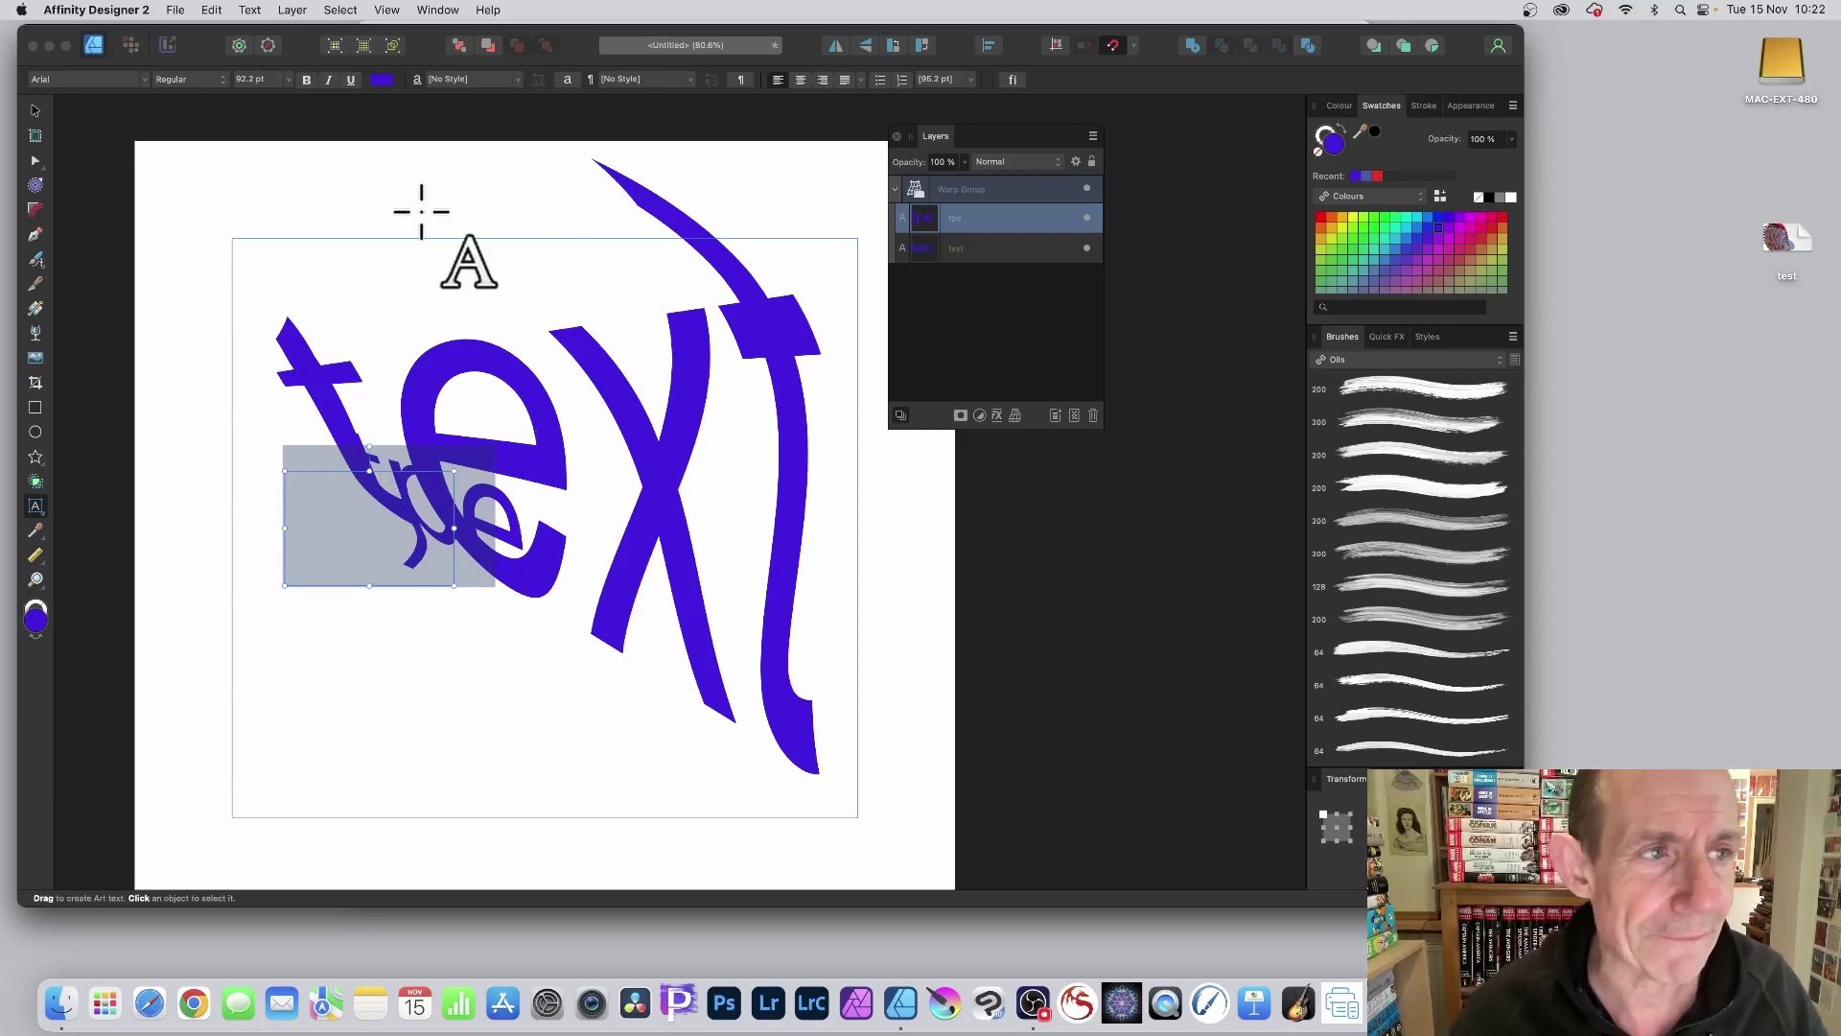
Move the small "tpe" text down and left, below the first t of the large text.
click(35, 110)
drag(423, 513, 353, 566)
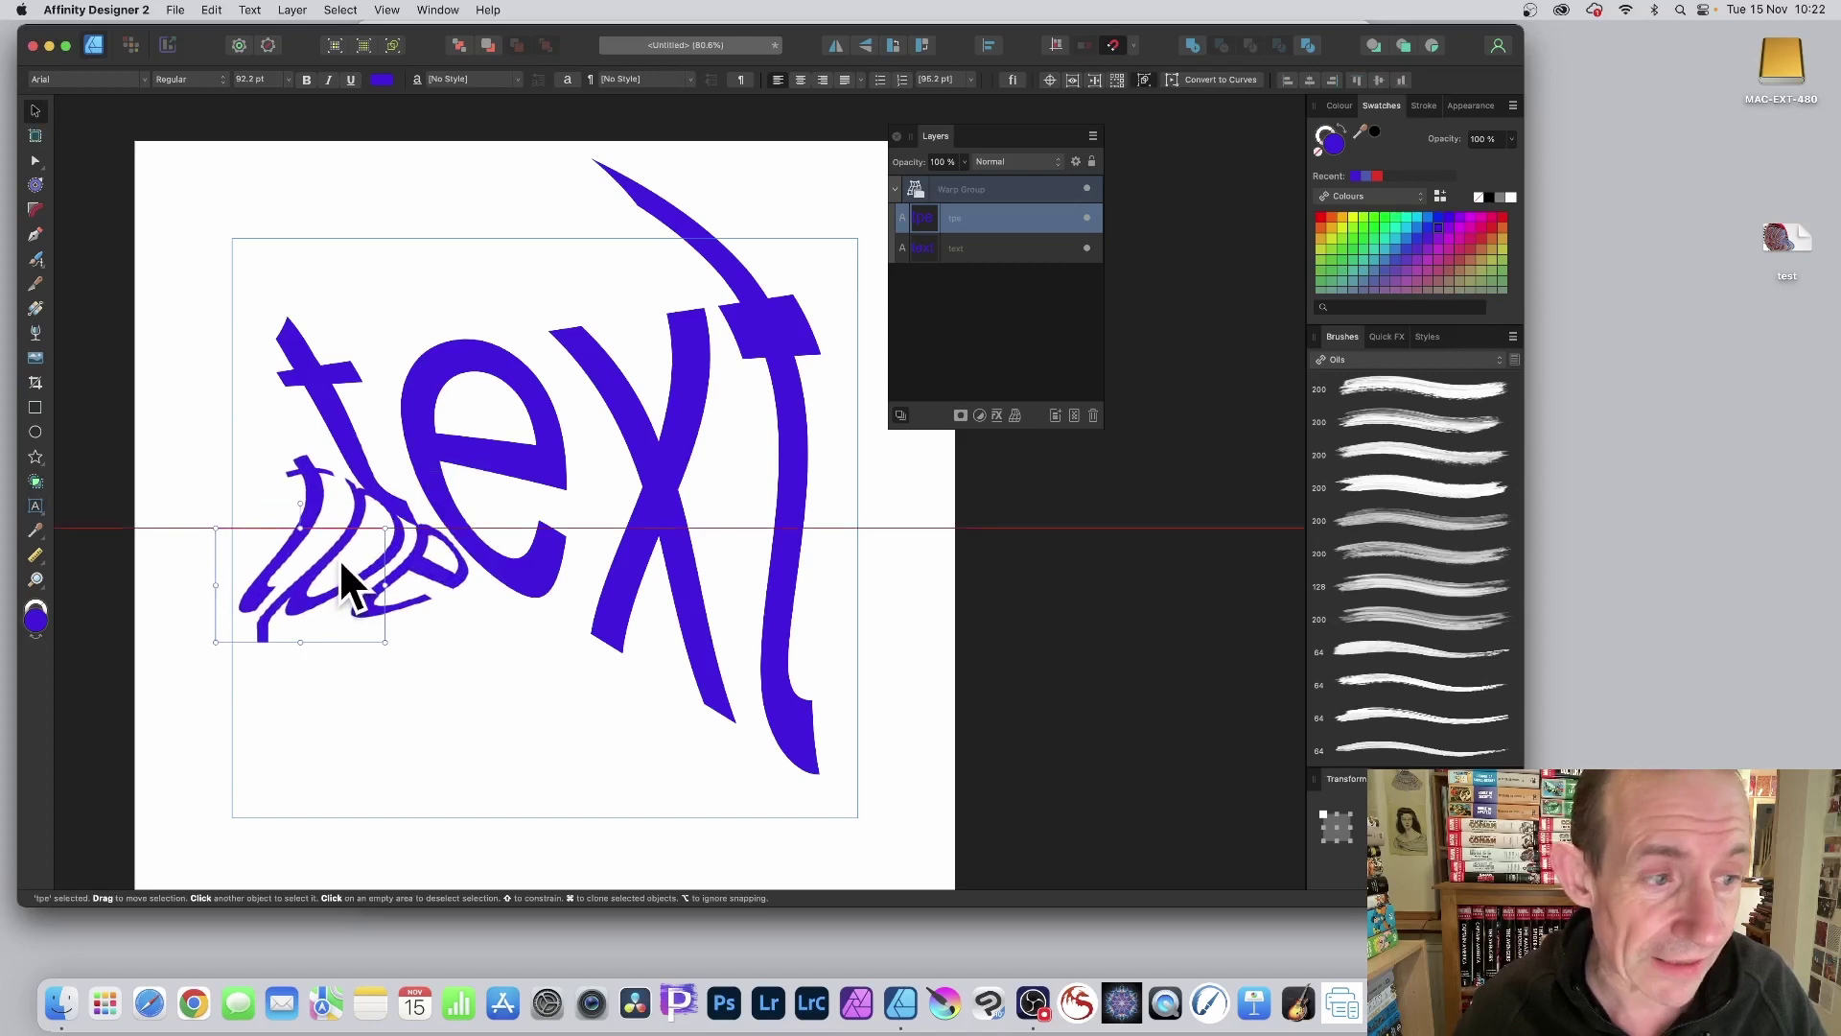
Draw a five-point star inside the Warp Group and move it over the top of the first t.
click(36, 457)
drag(470, 597, 601, 739)
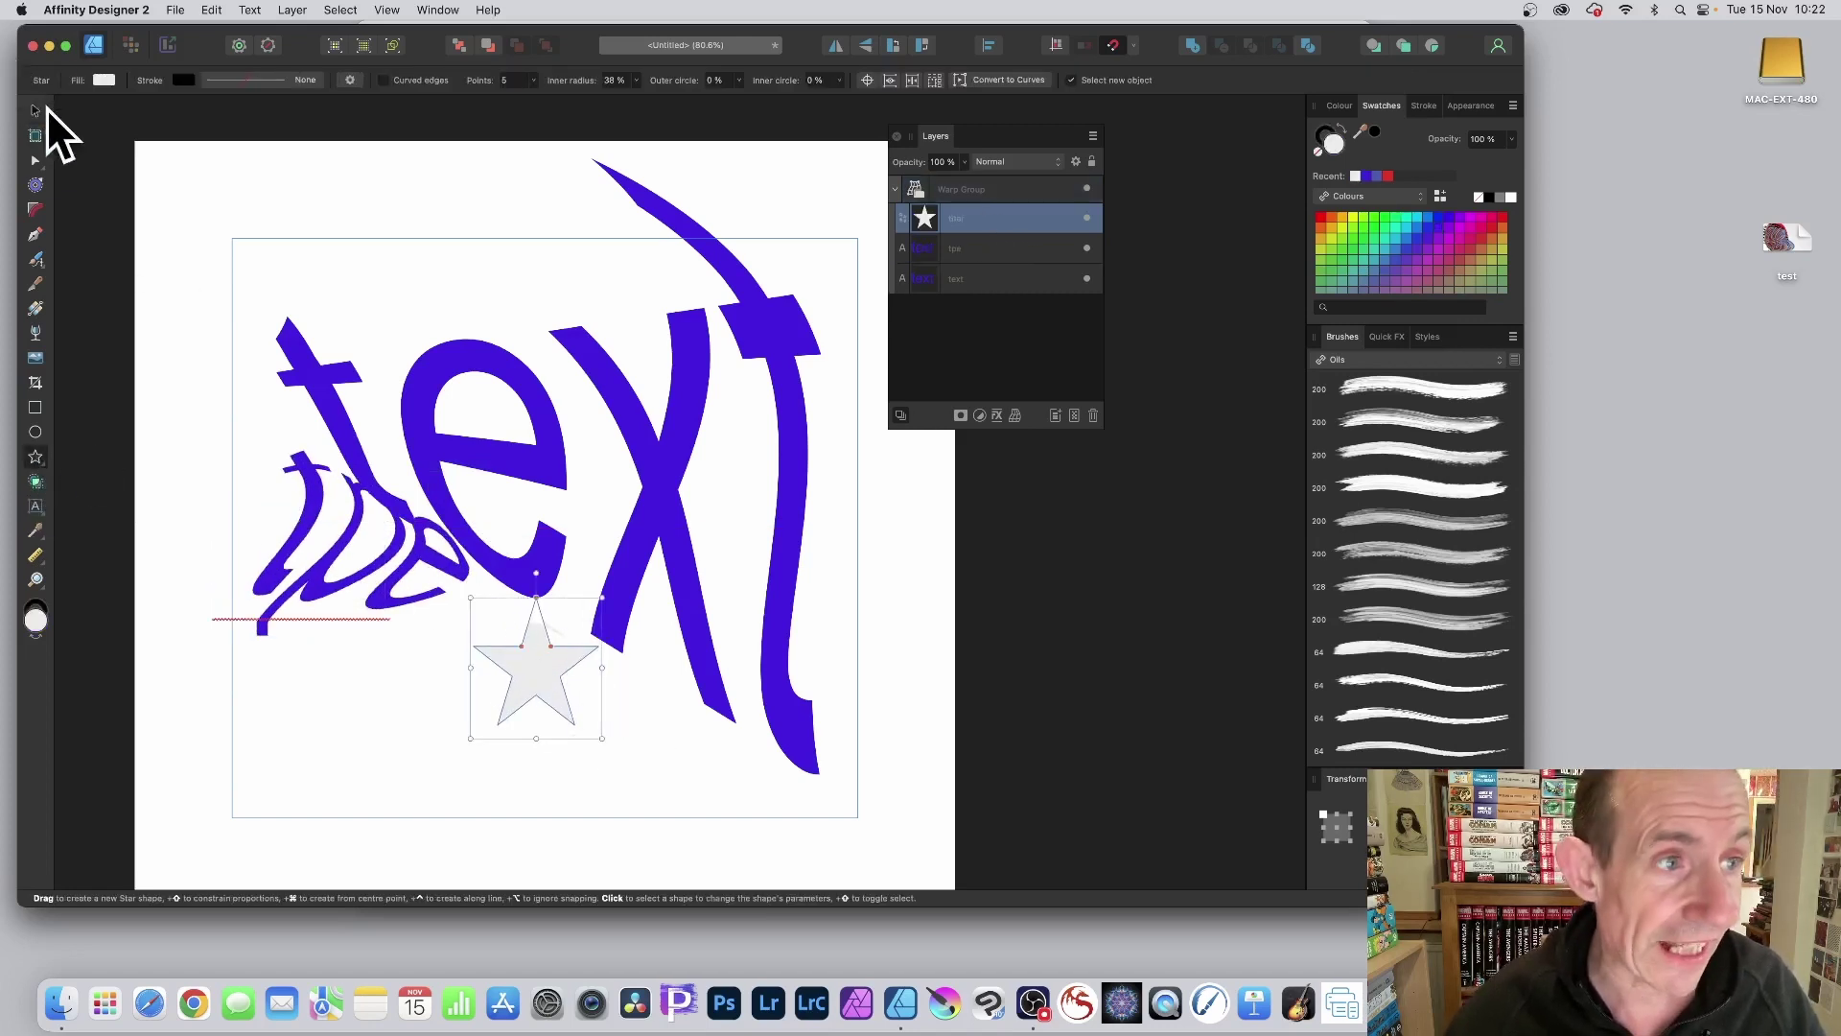
key(v)
drag(552, 659, 342, 351)
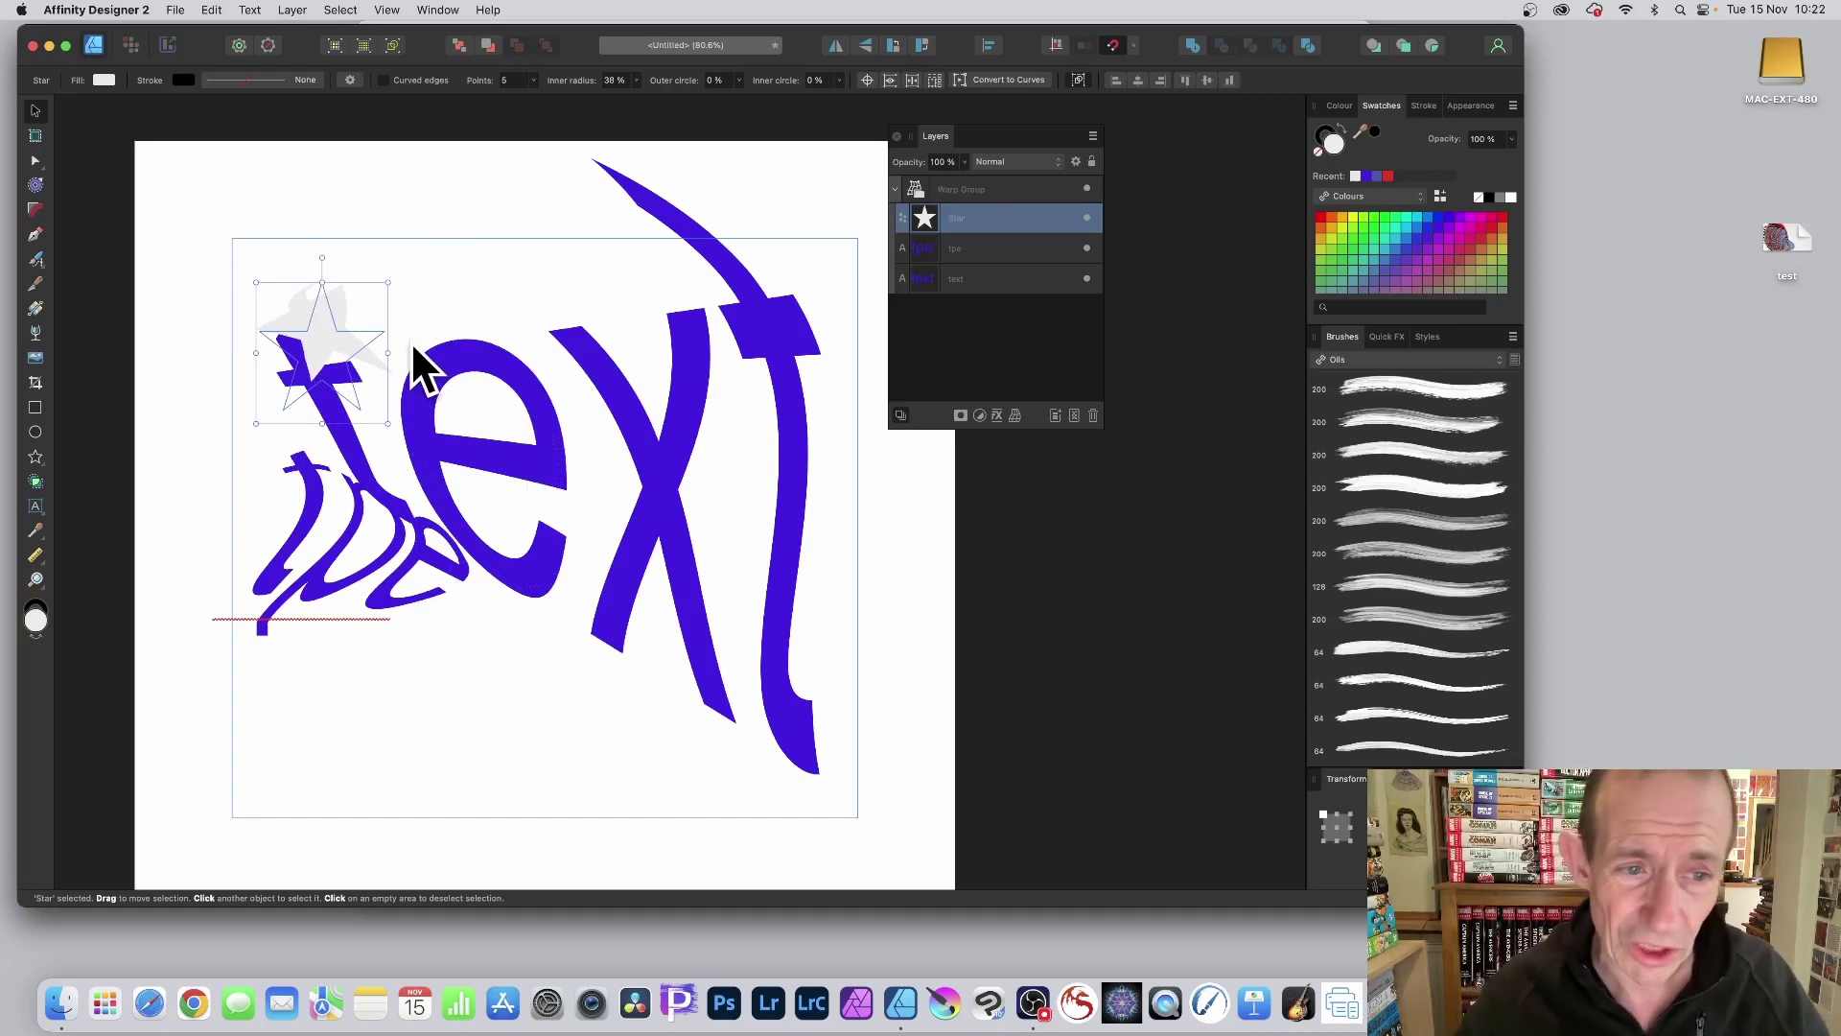
Scale down the Warp Group and rotate it counterclockwise, then rotate the small "tpe" text clockwise within it.
click(976, 190)
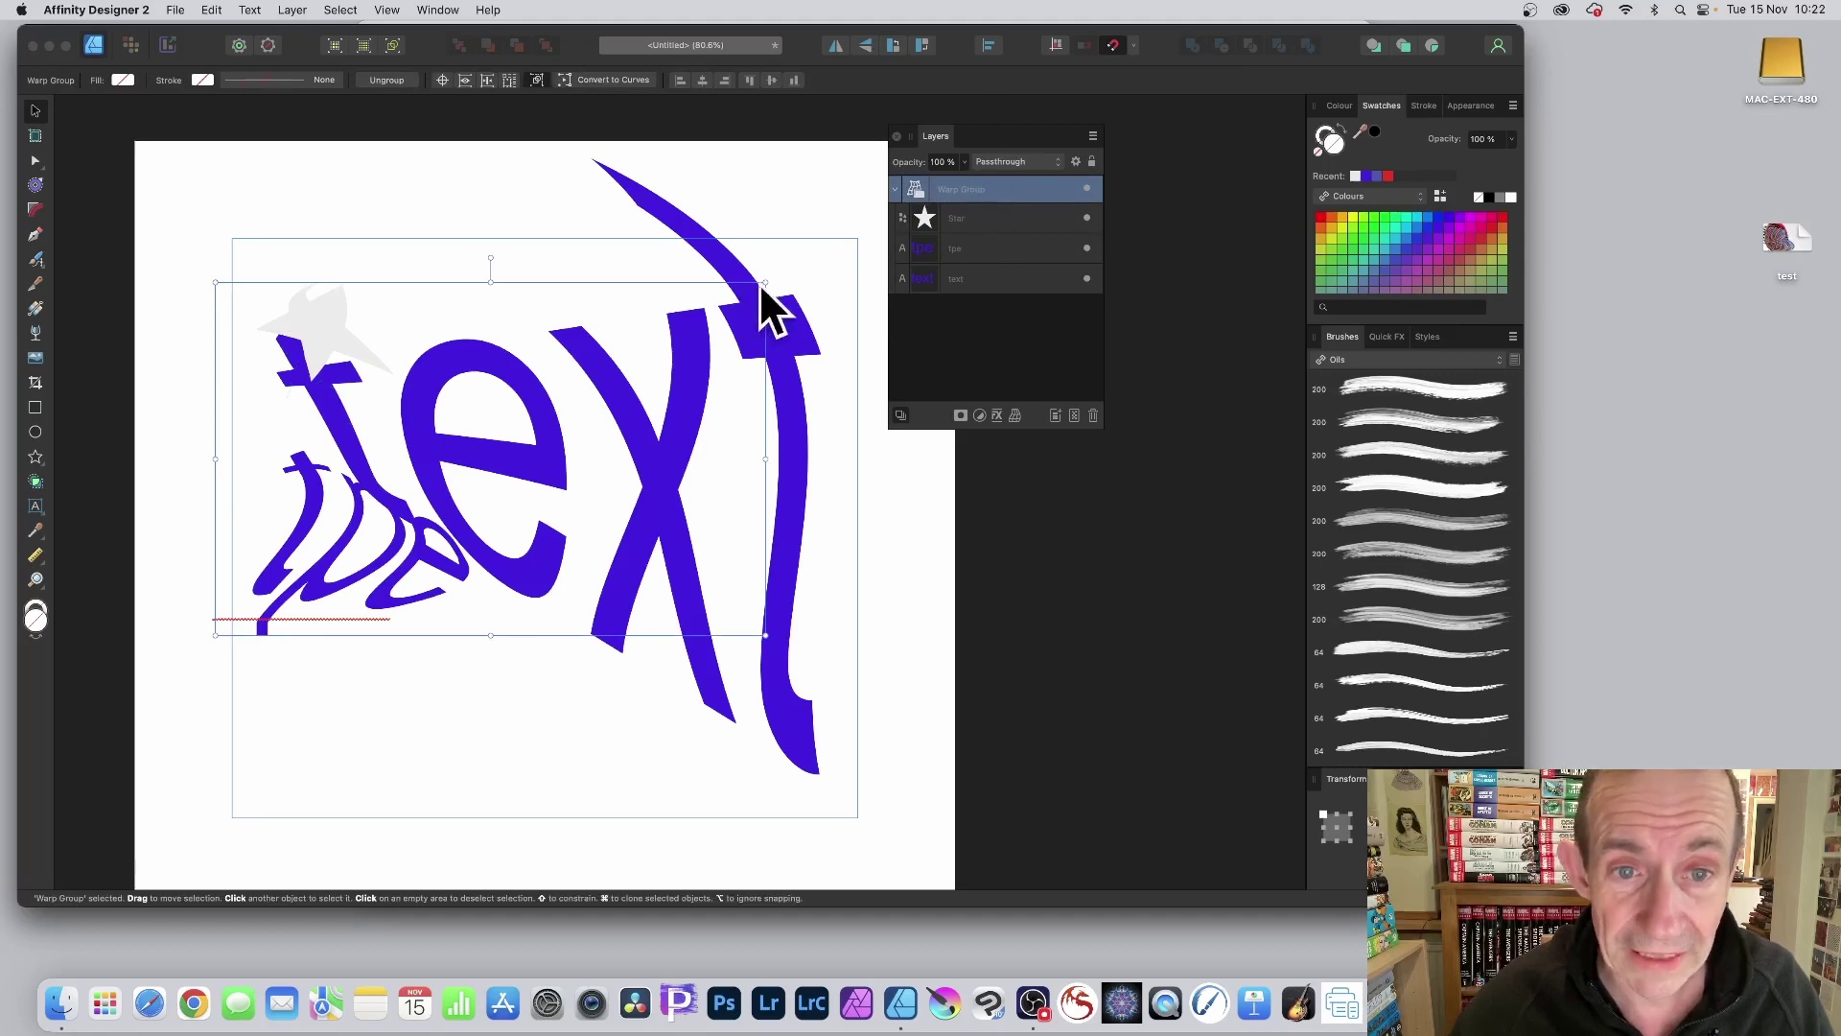
drag(765, 282, 532, 172)
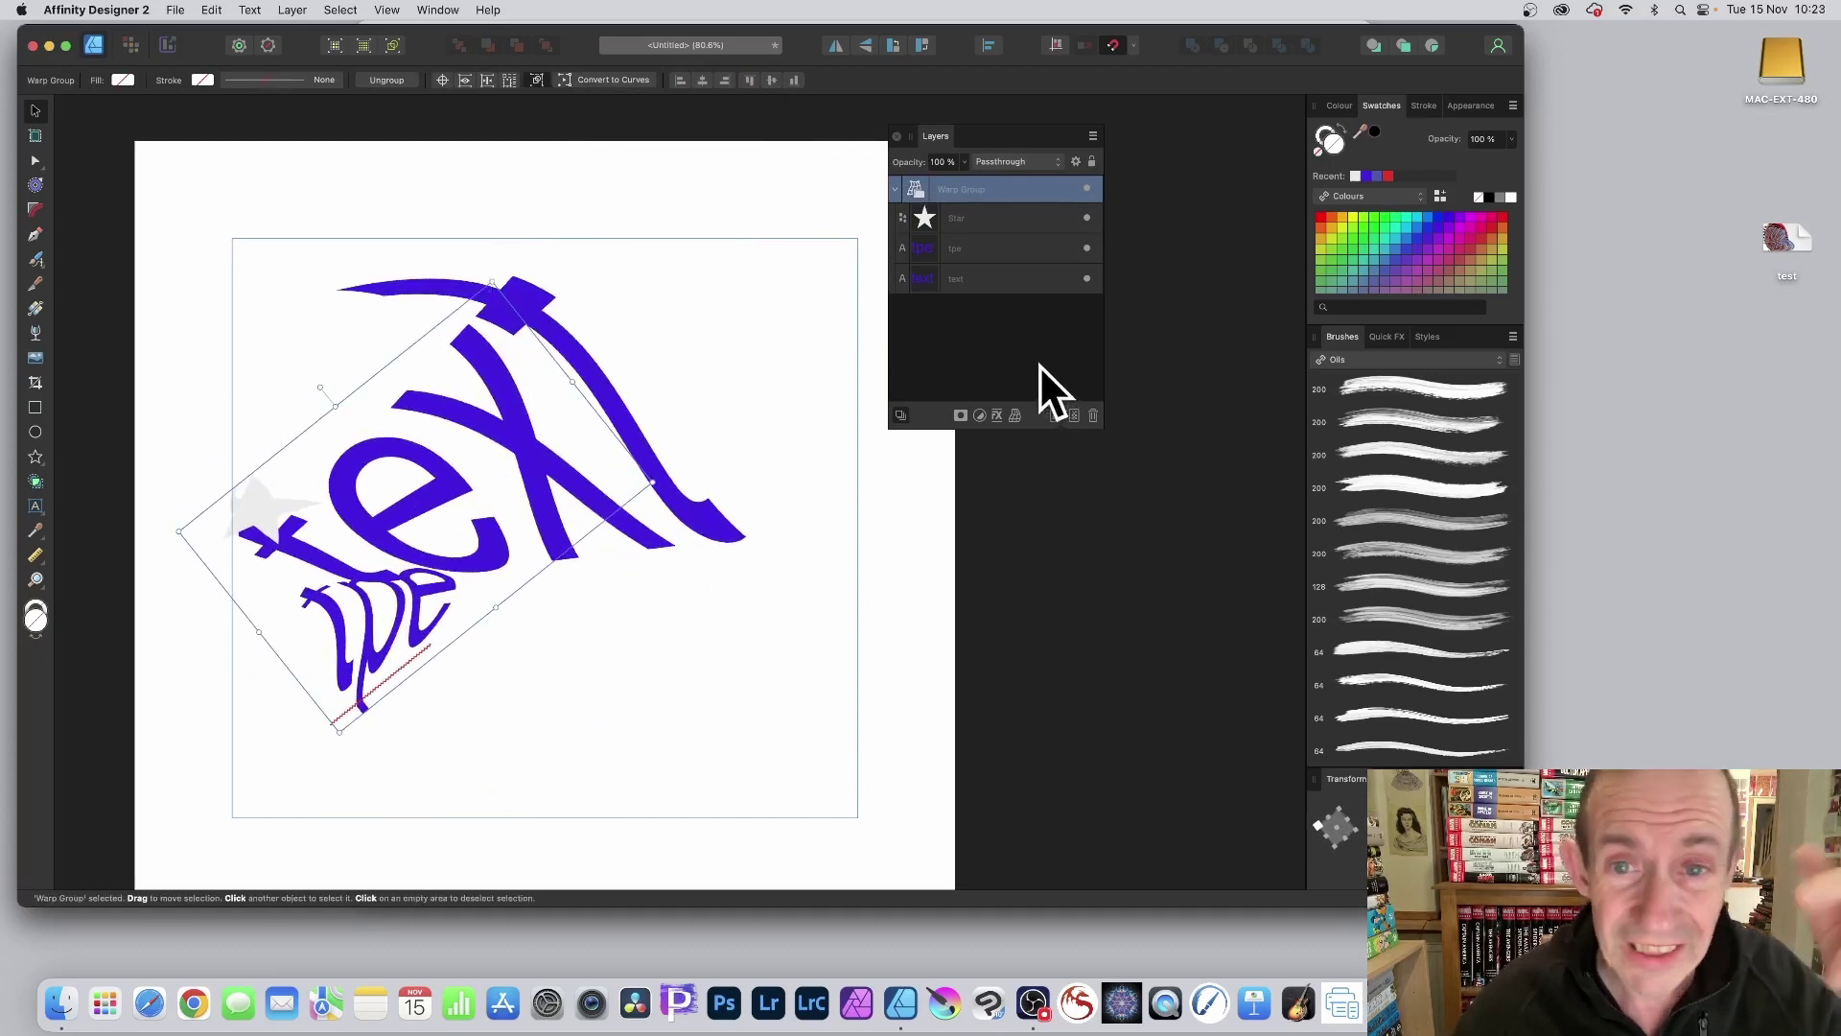
click(970, 249)
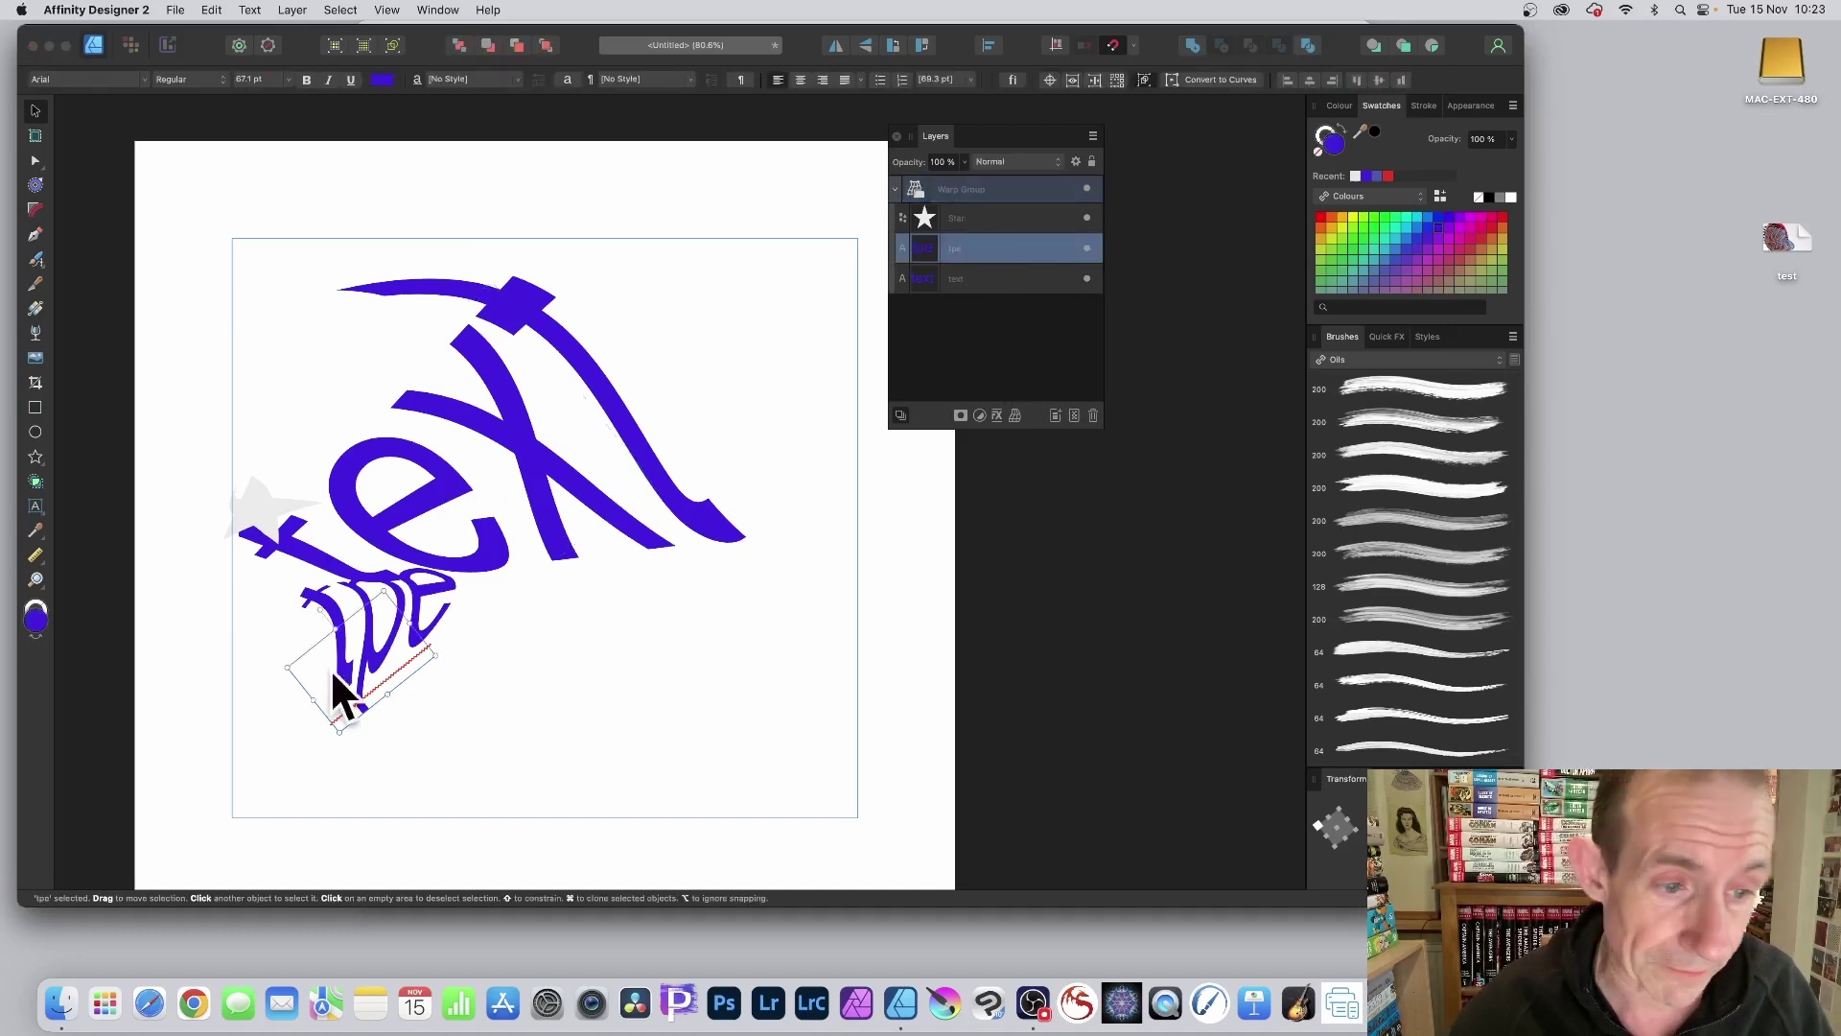
drag(389, 575, 634, 666)
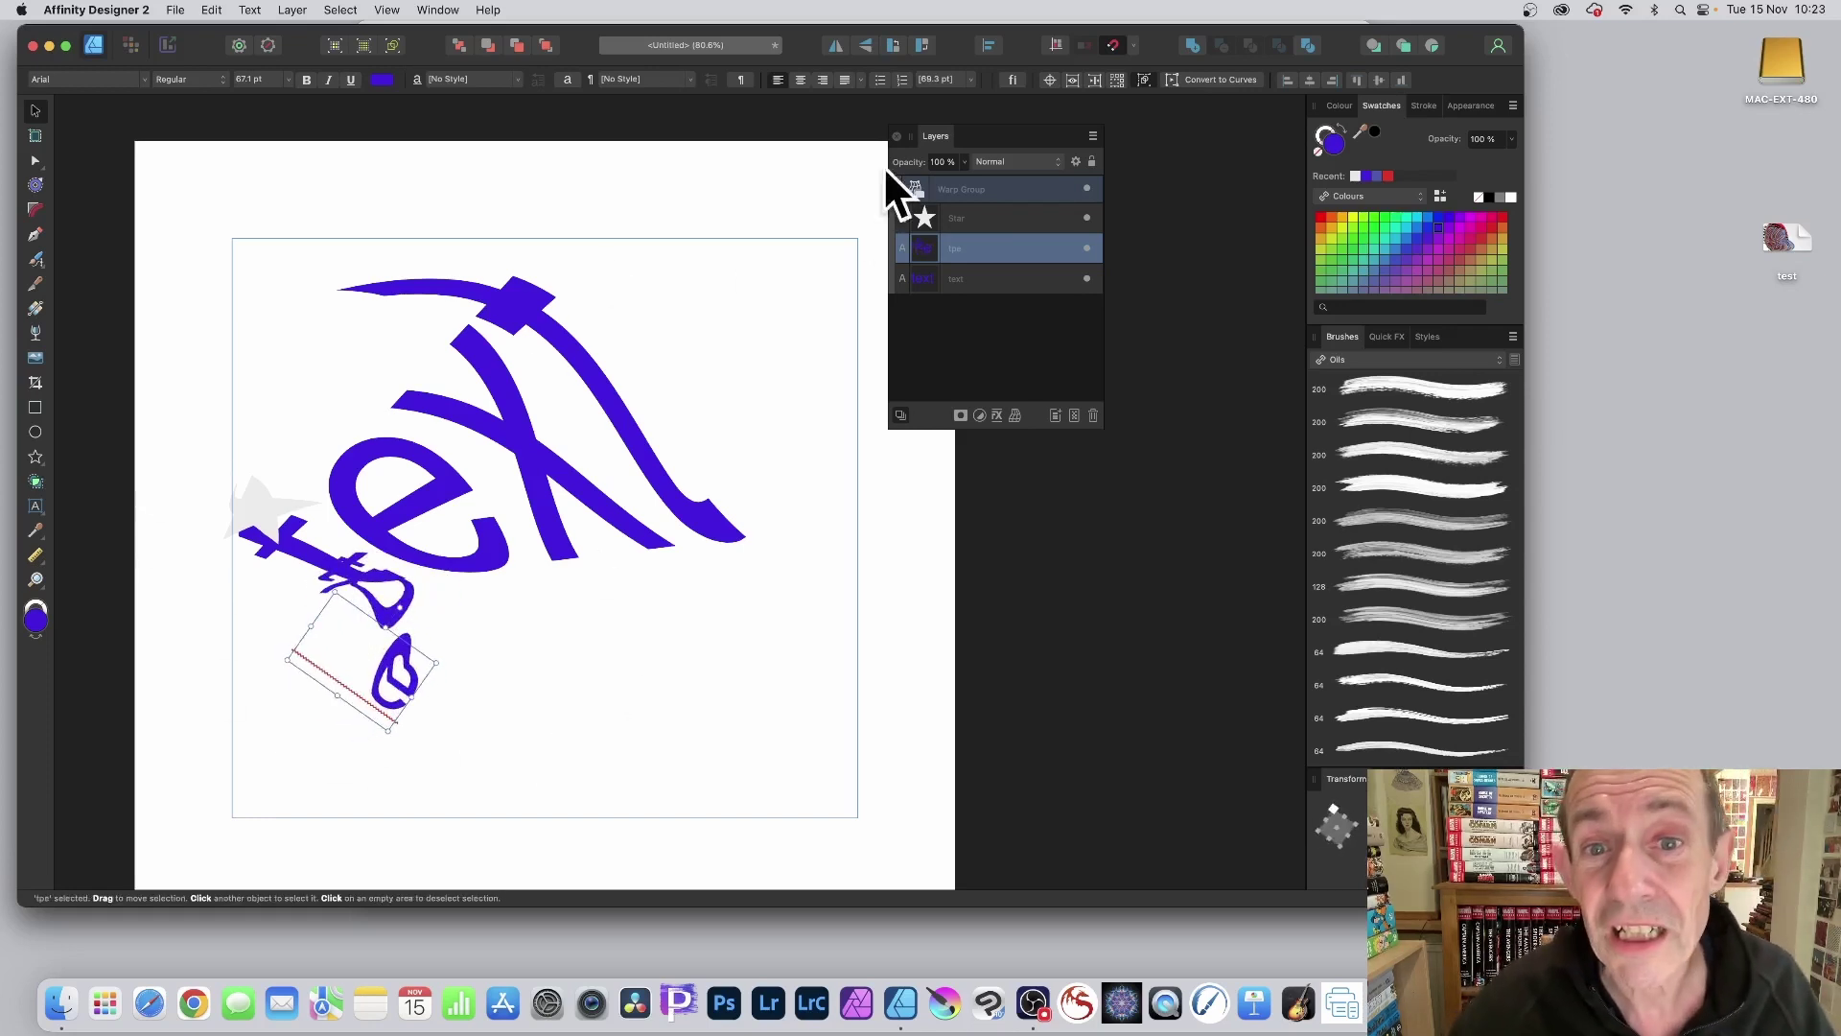
Try converting the Warp Group to curves, and undo the conversion.
click(974, 342)
click(982, 189)
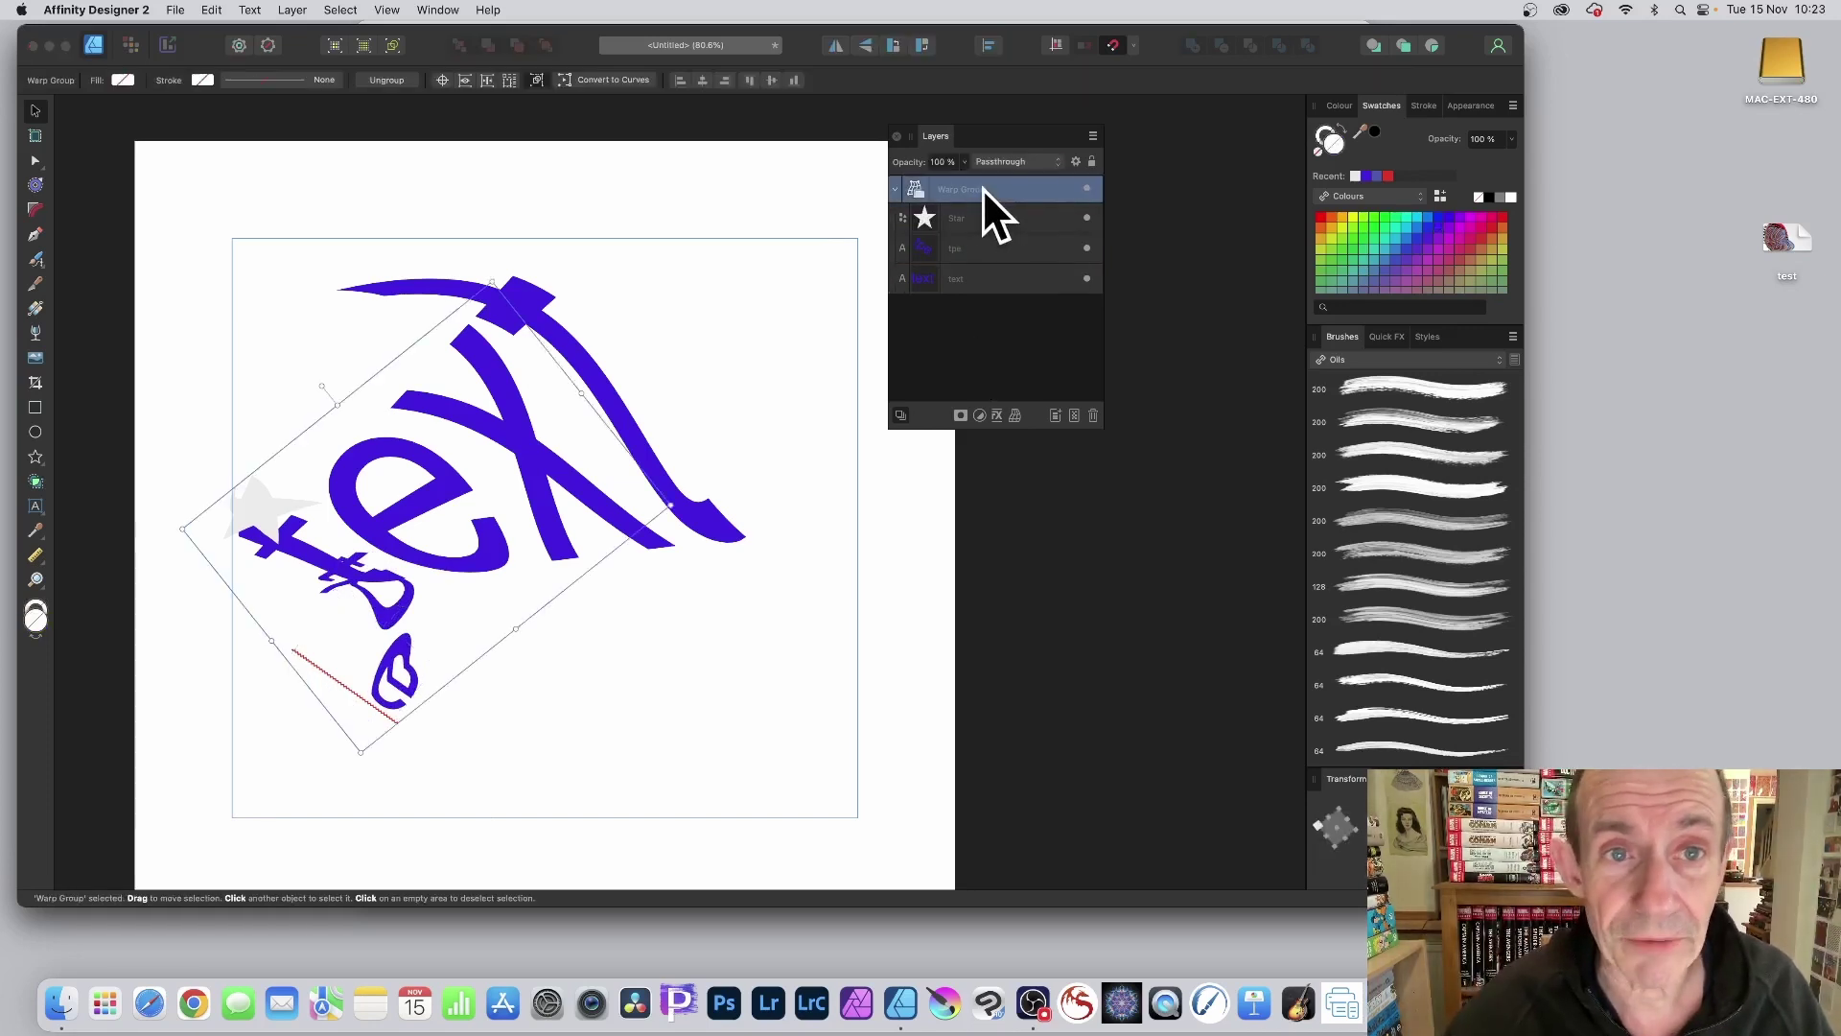
click(35, 160)
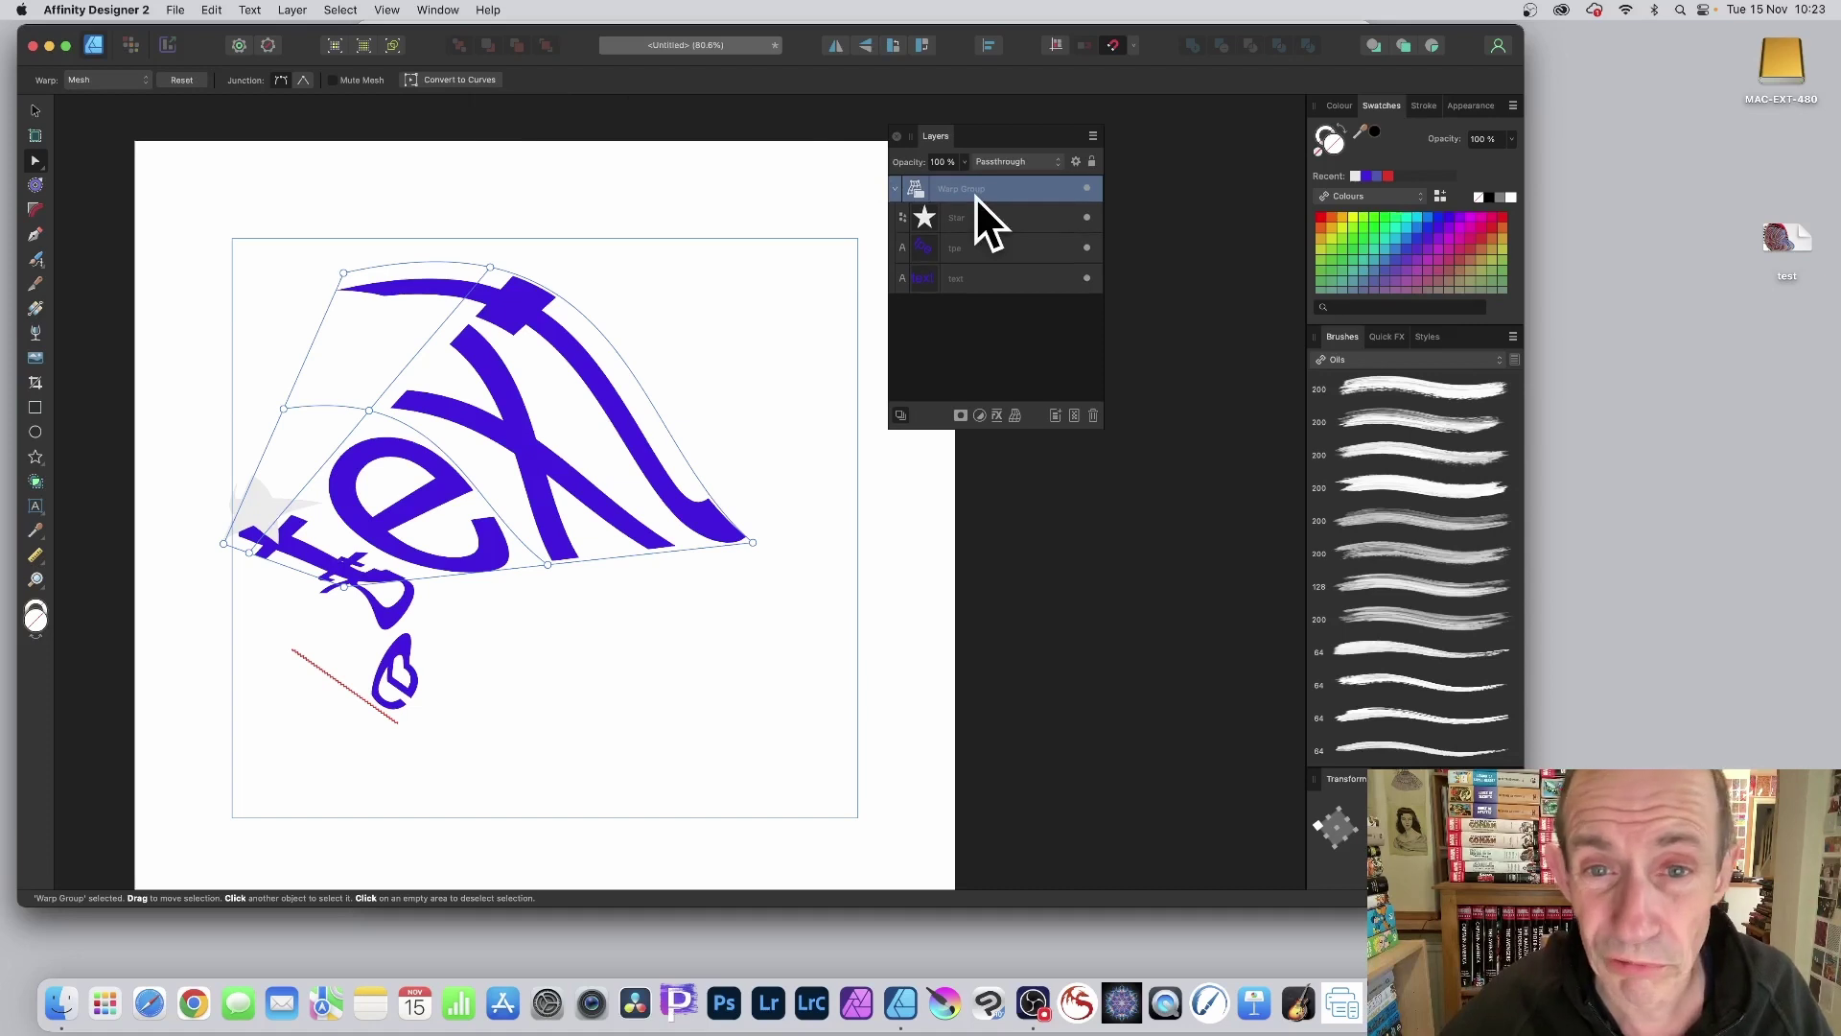
click(447, 78)
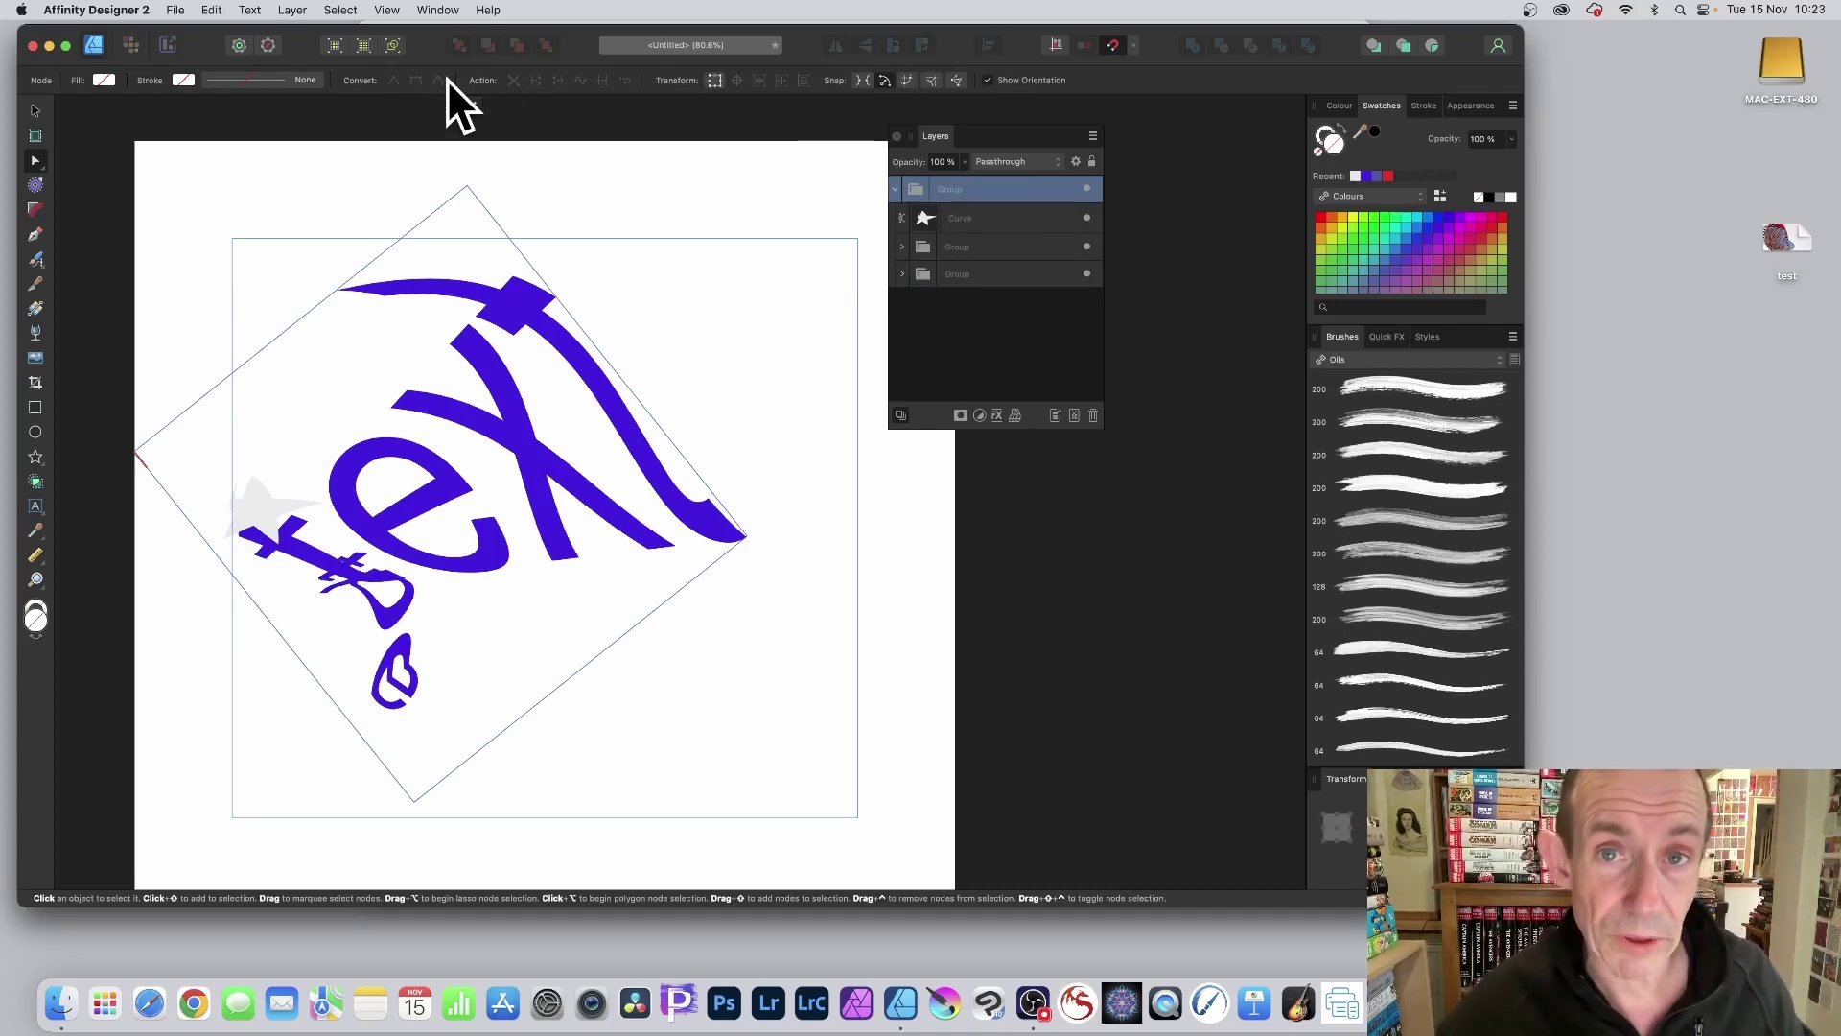
key(super+z)
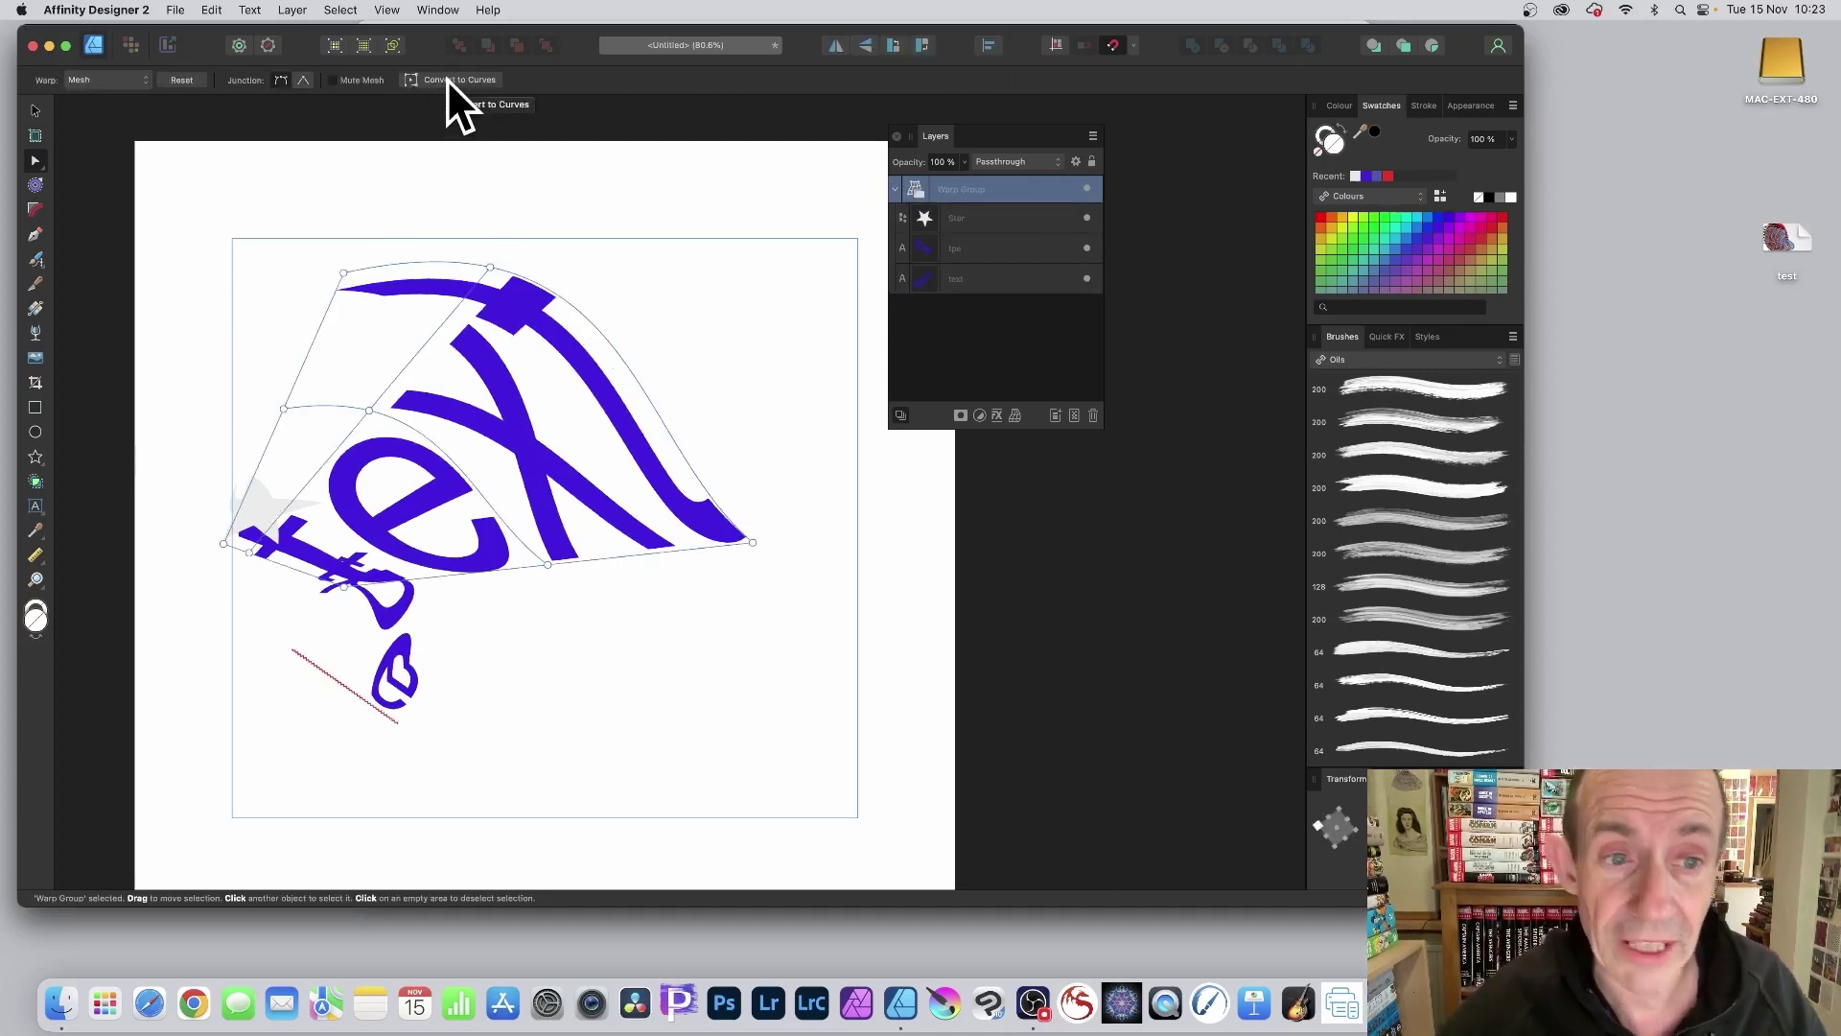
Drag the mesh node beside the last t's crossbar up and to the right, then delete that node.
drag(490, 267, 503, 209)
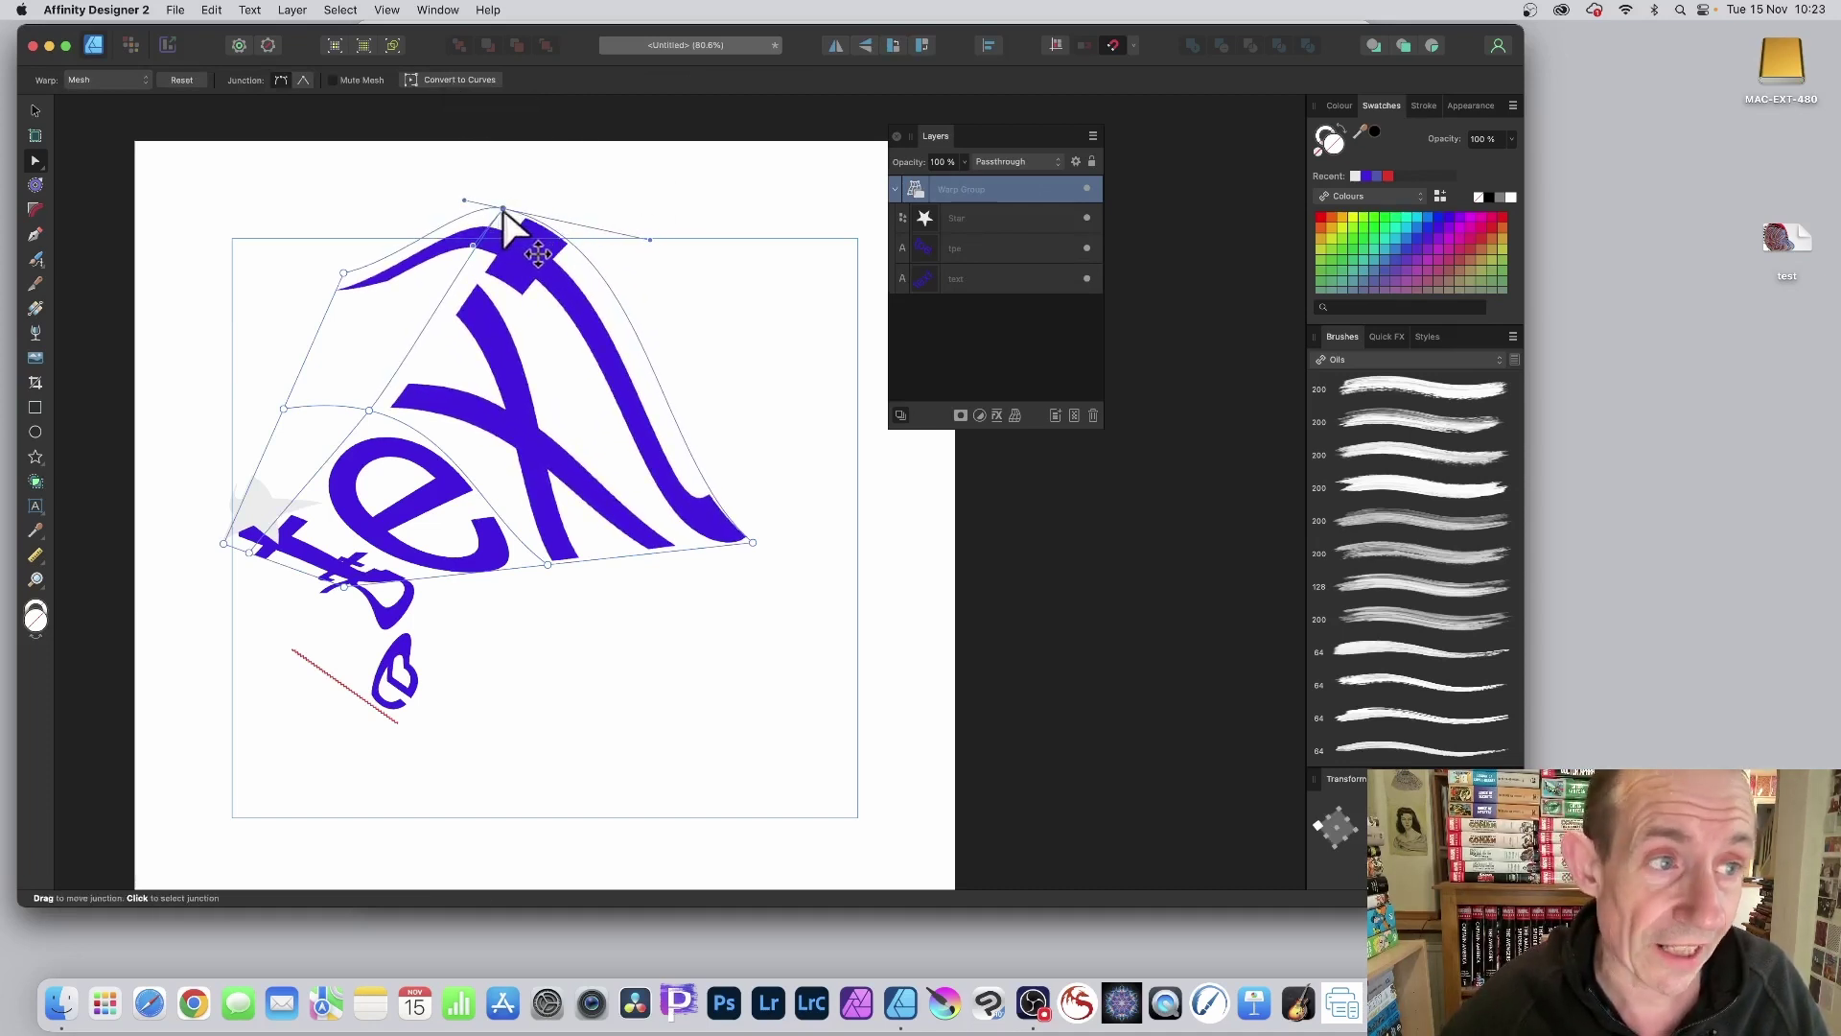
click(33, 160)
drag(503, 208, 653, 186)
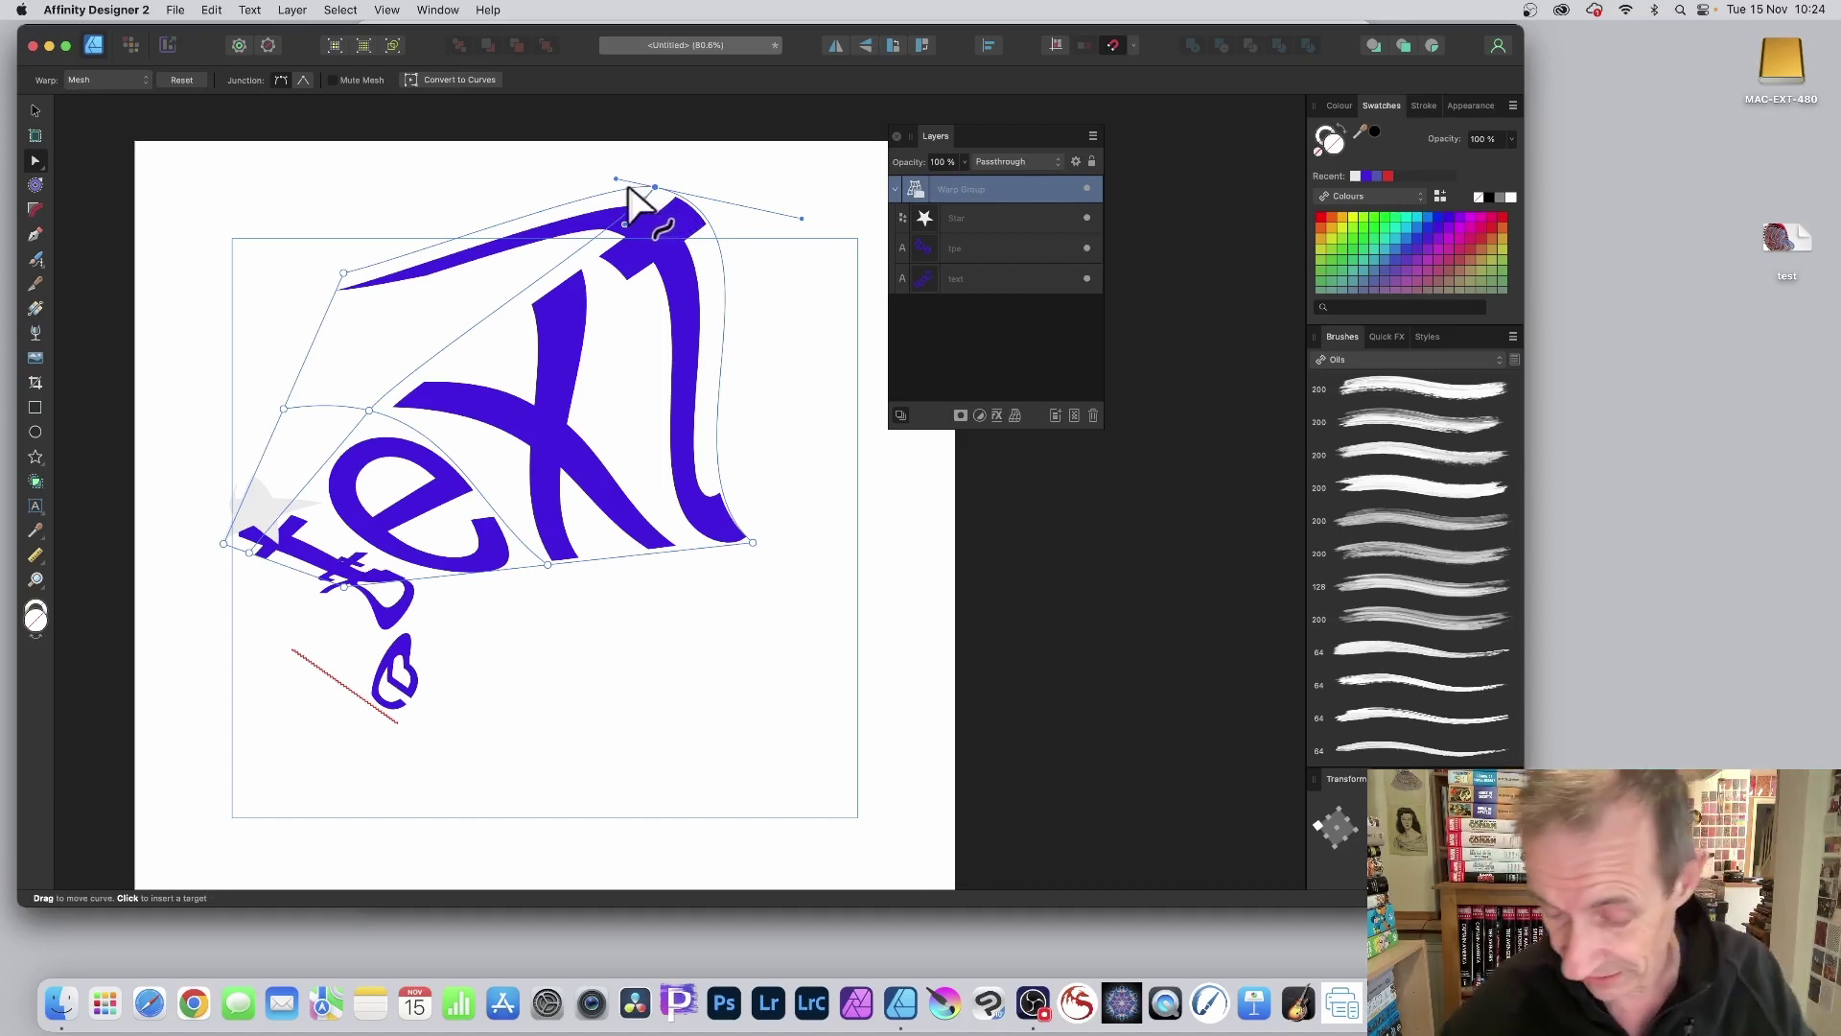
key(BackSpace)
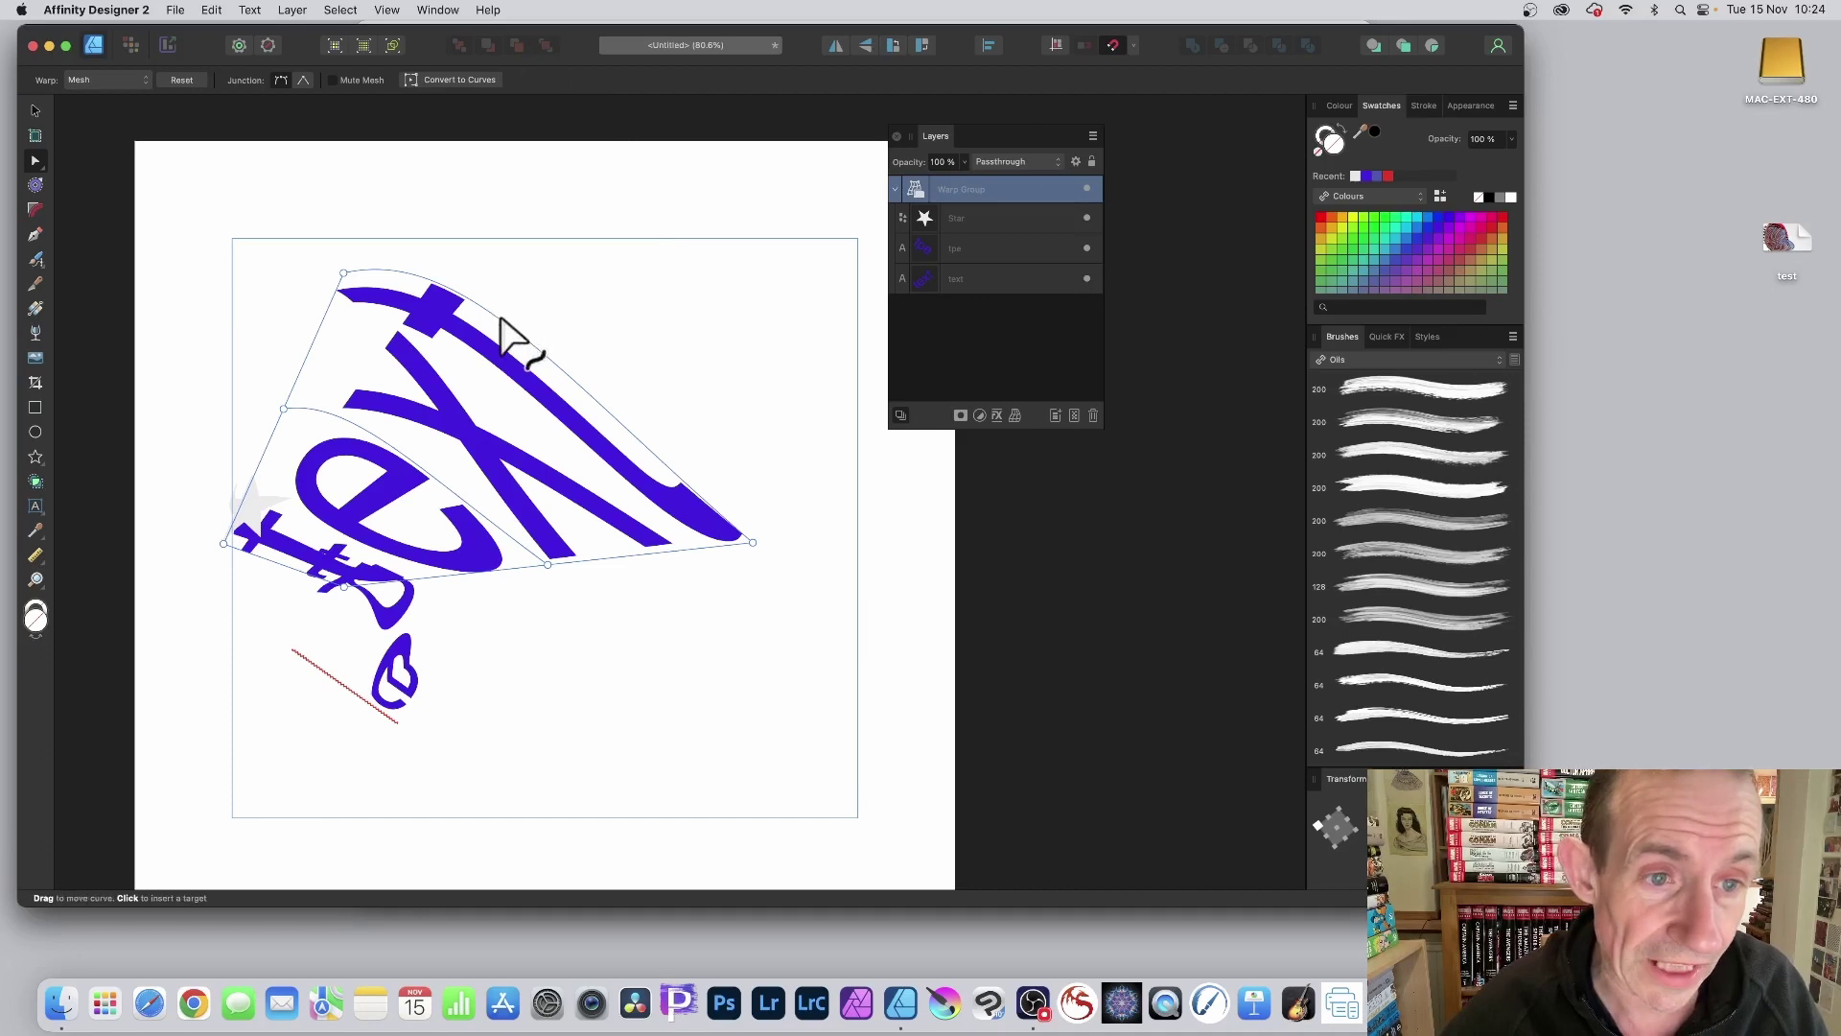
Bow the warp's edge beside the last t outward, add a mesh junction on it, and pull that junction up and right.
drag(500, 321, 571, 296)
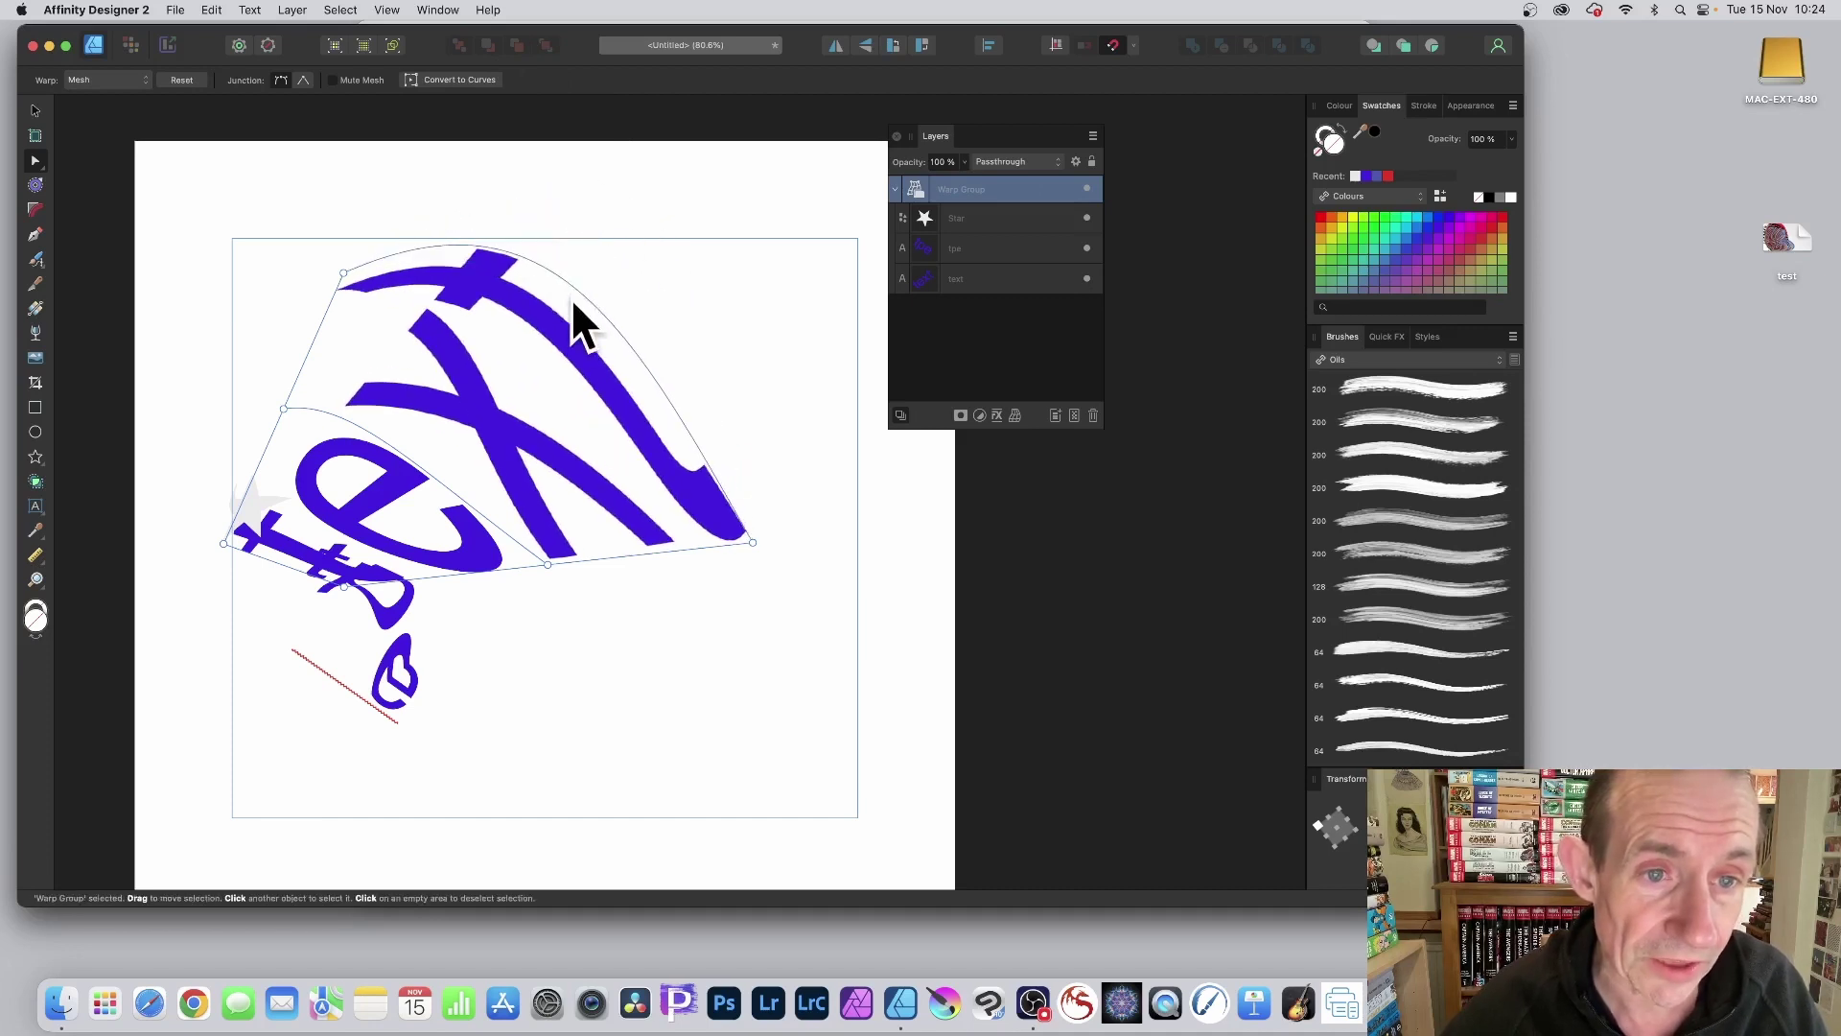
key(v)
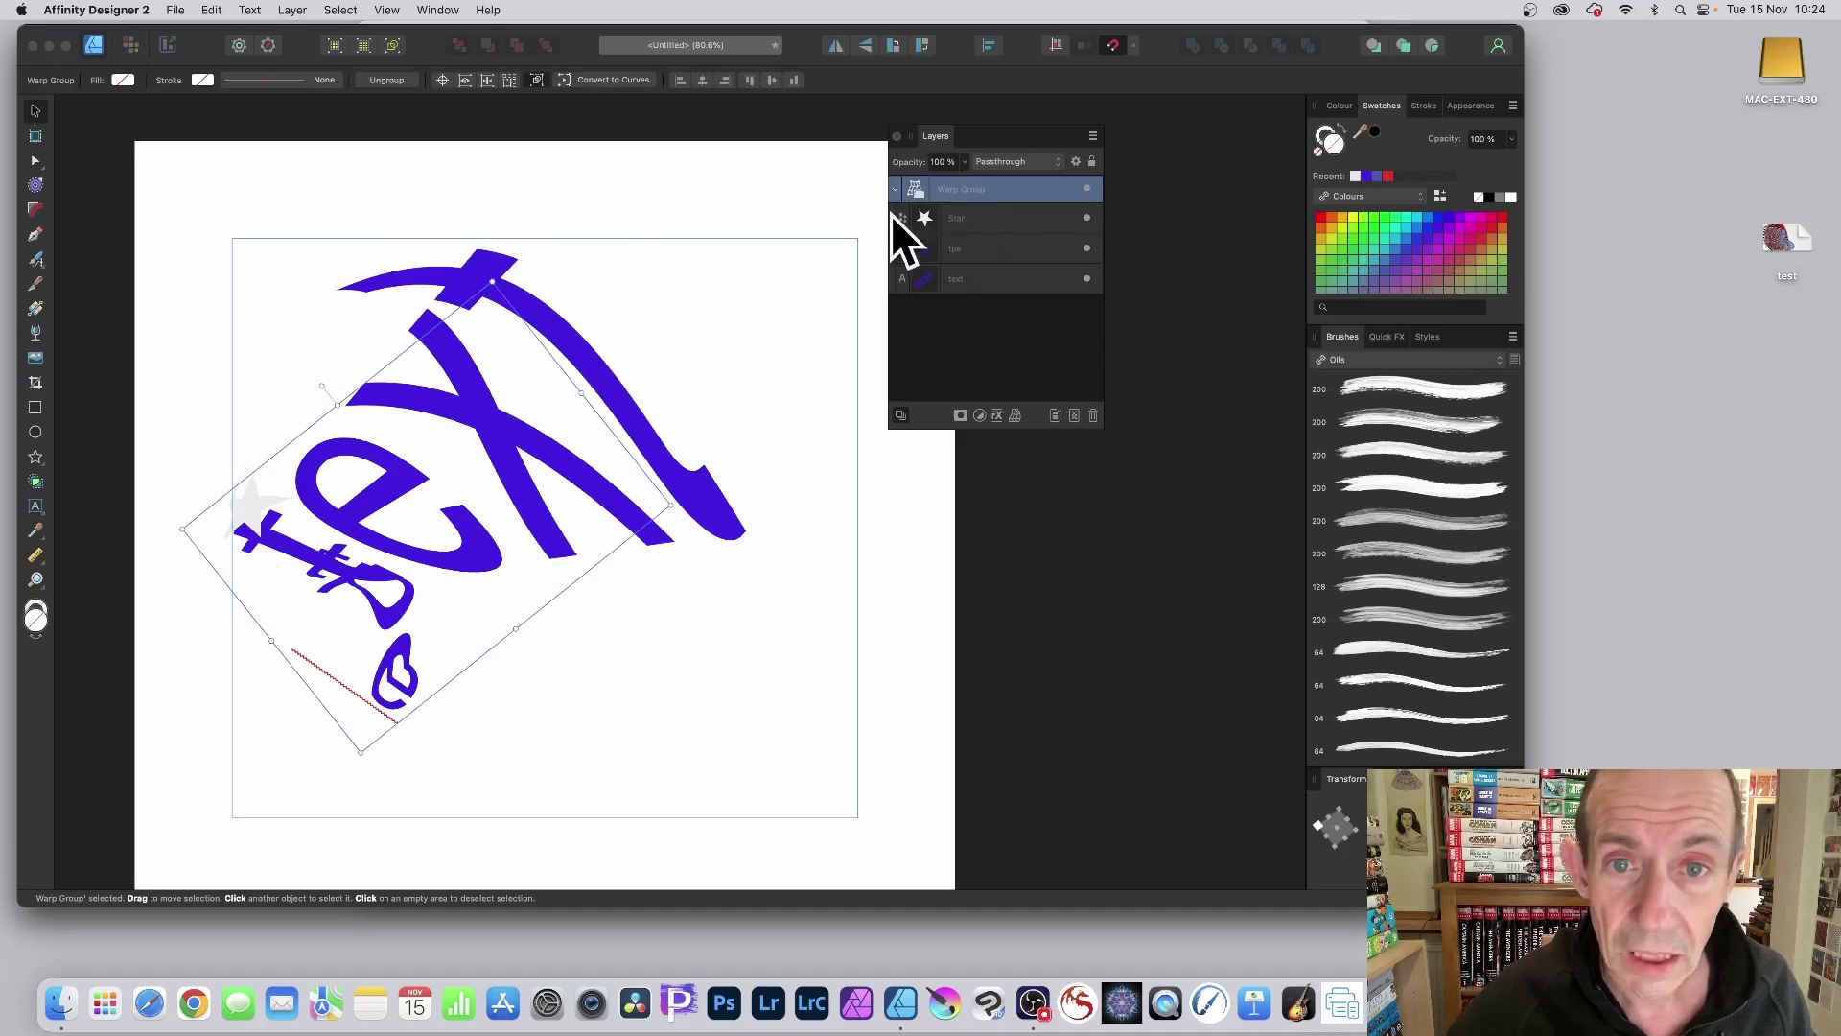
key(a)
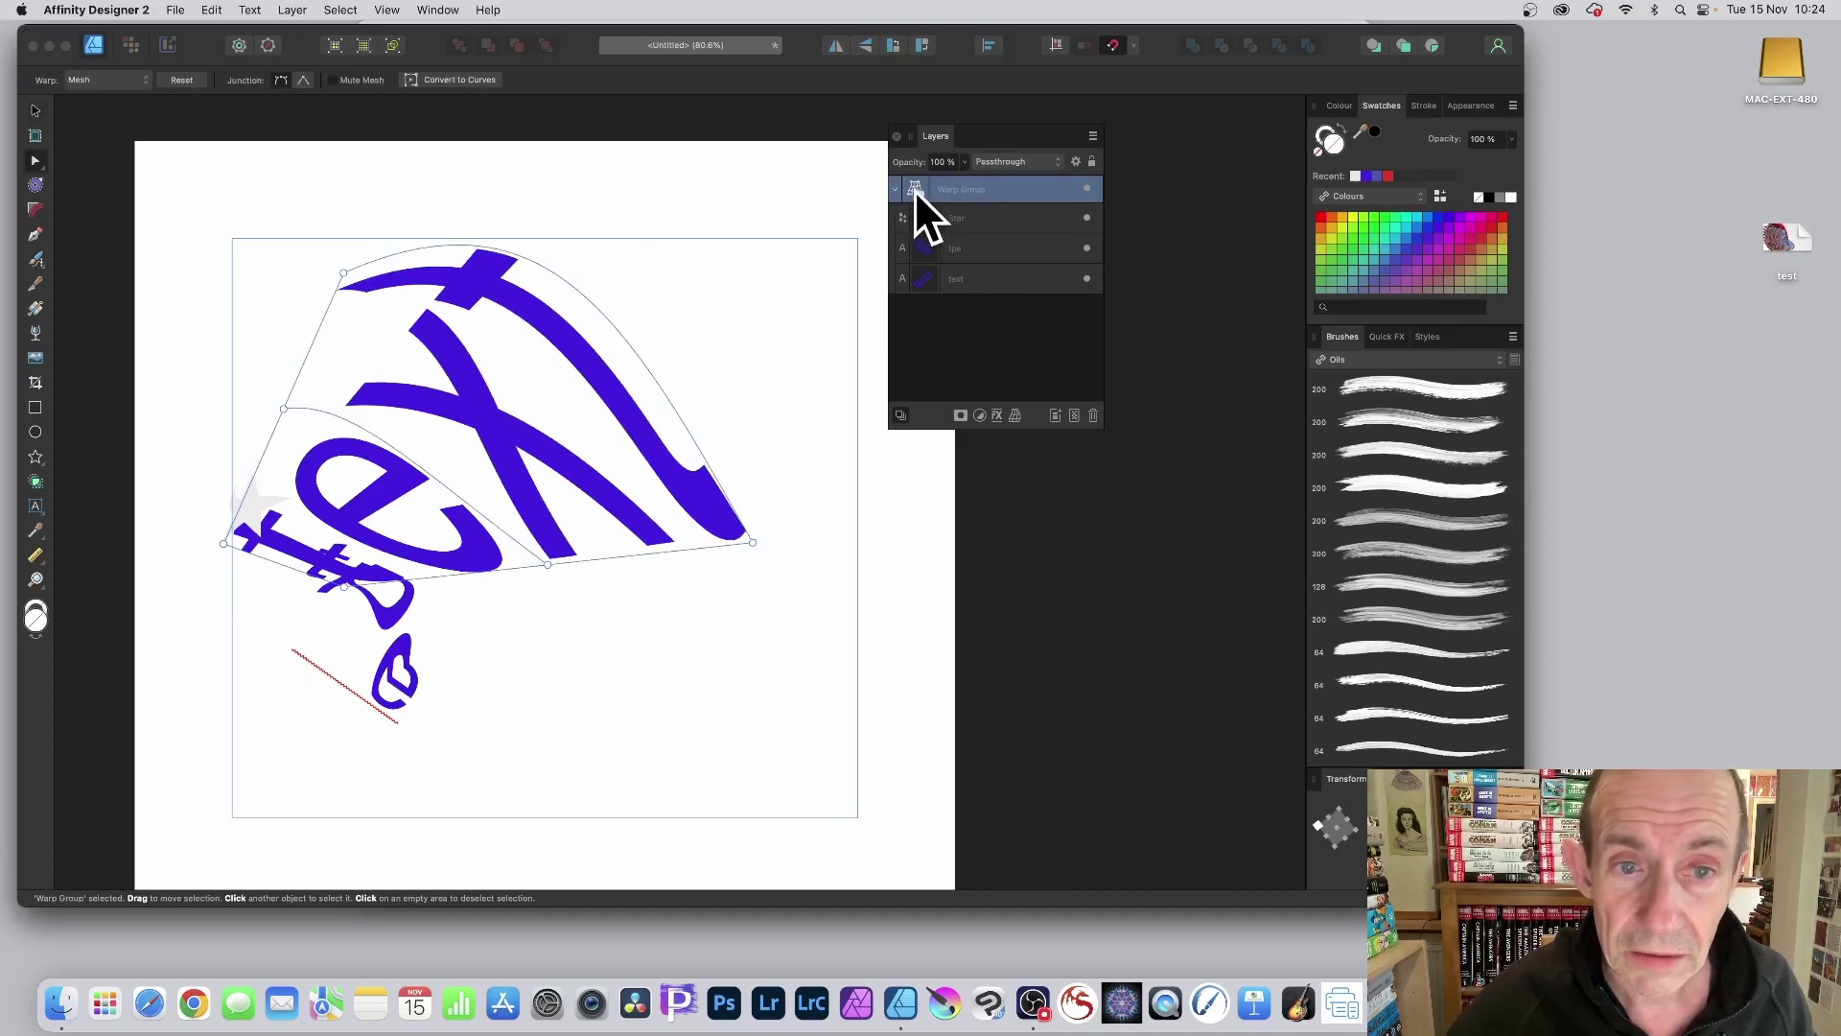
click(585, 295)
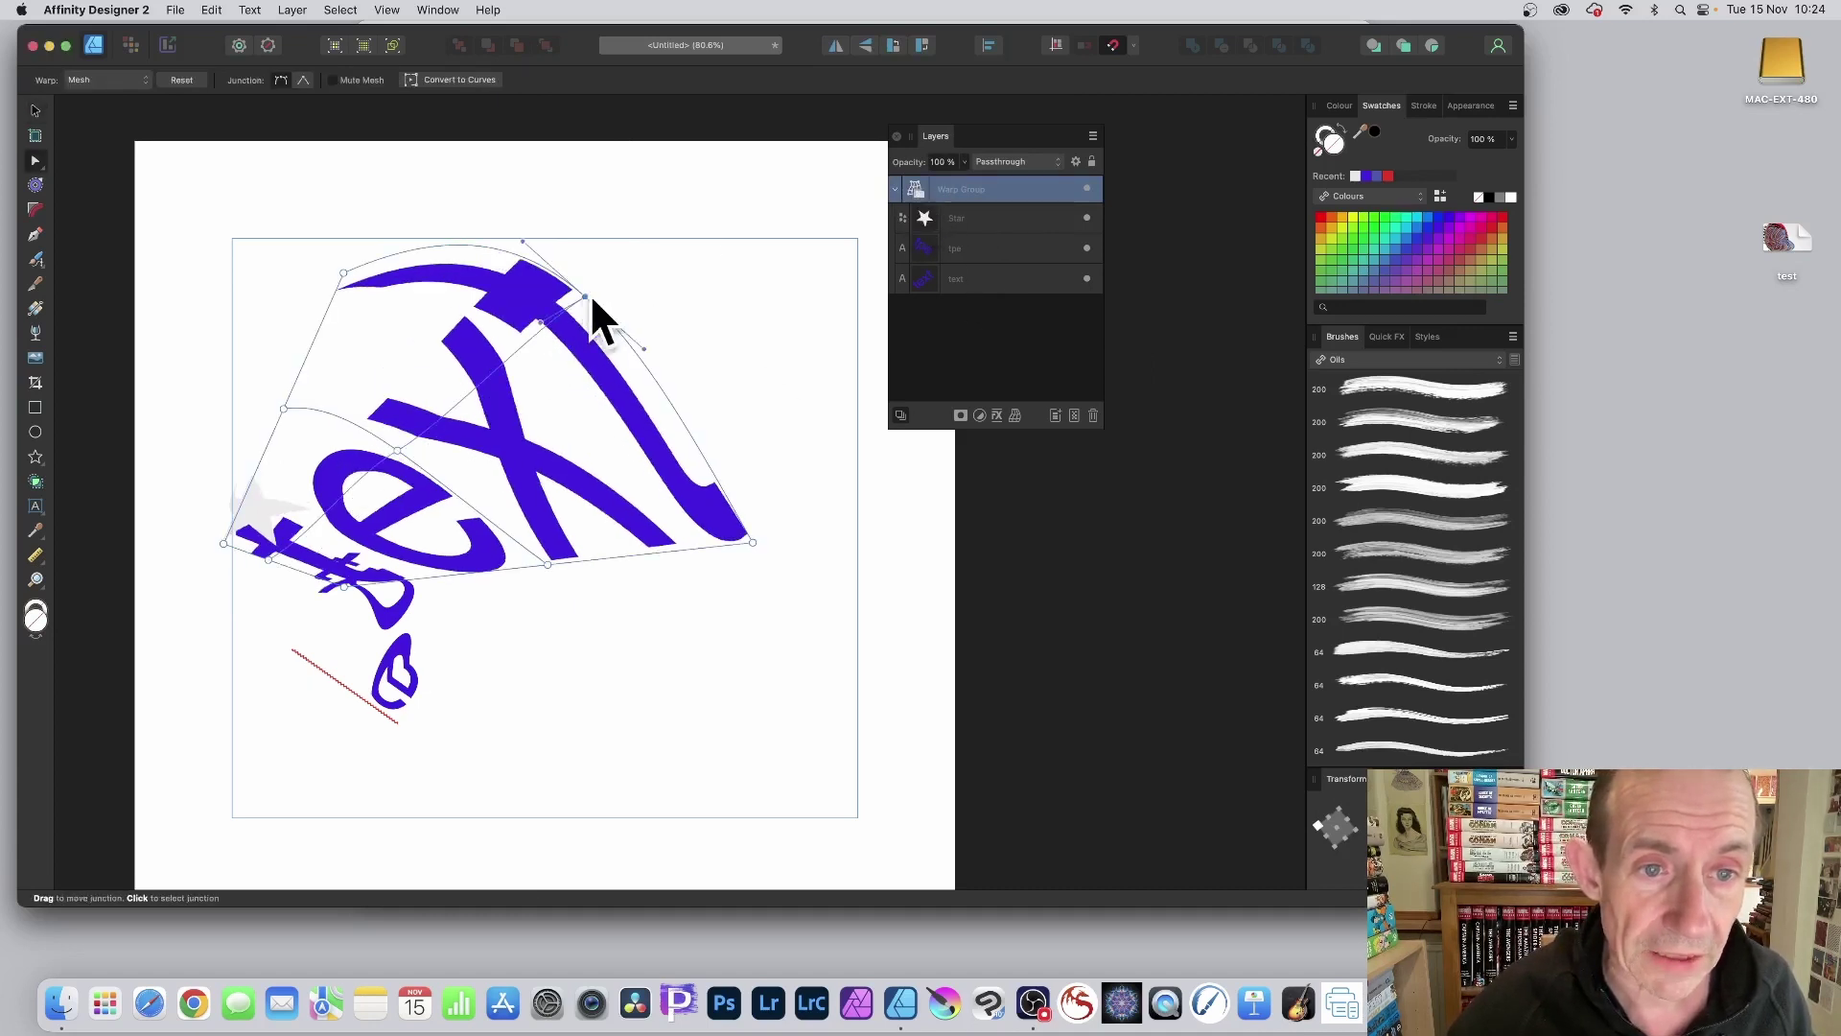
drag(587, 298, 703, 233)
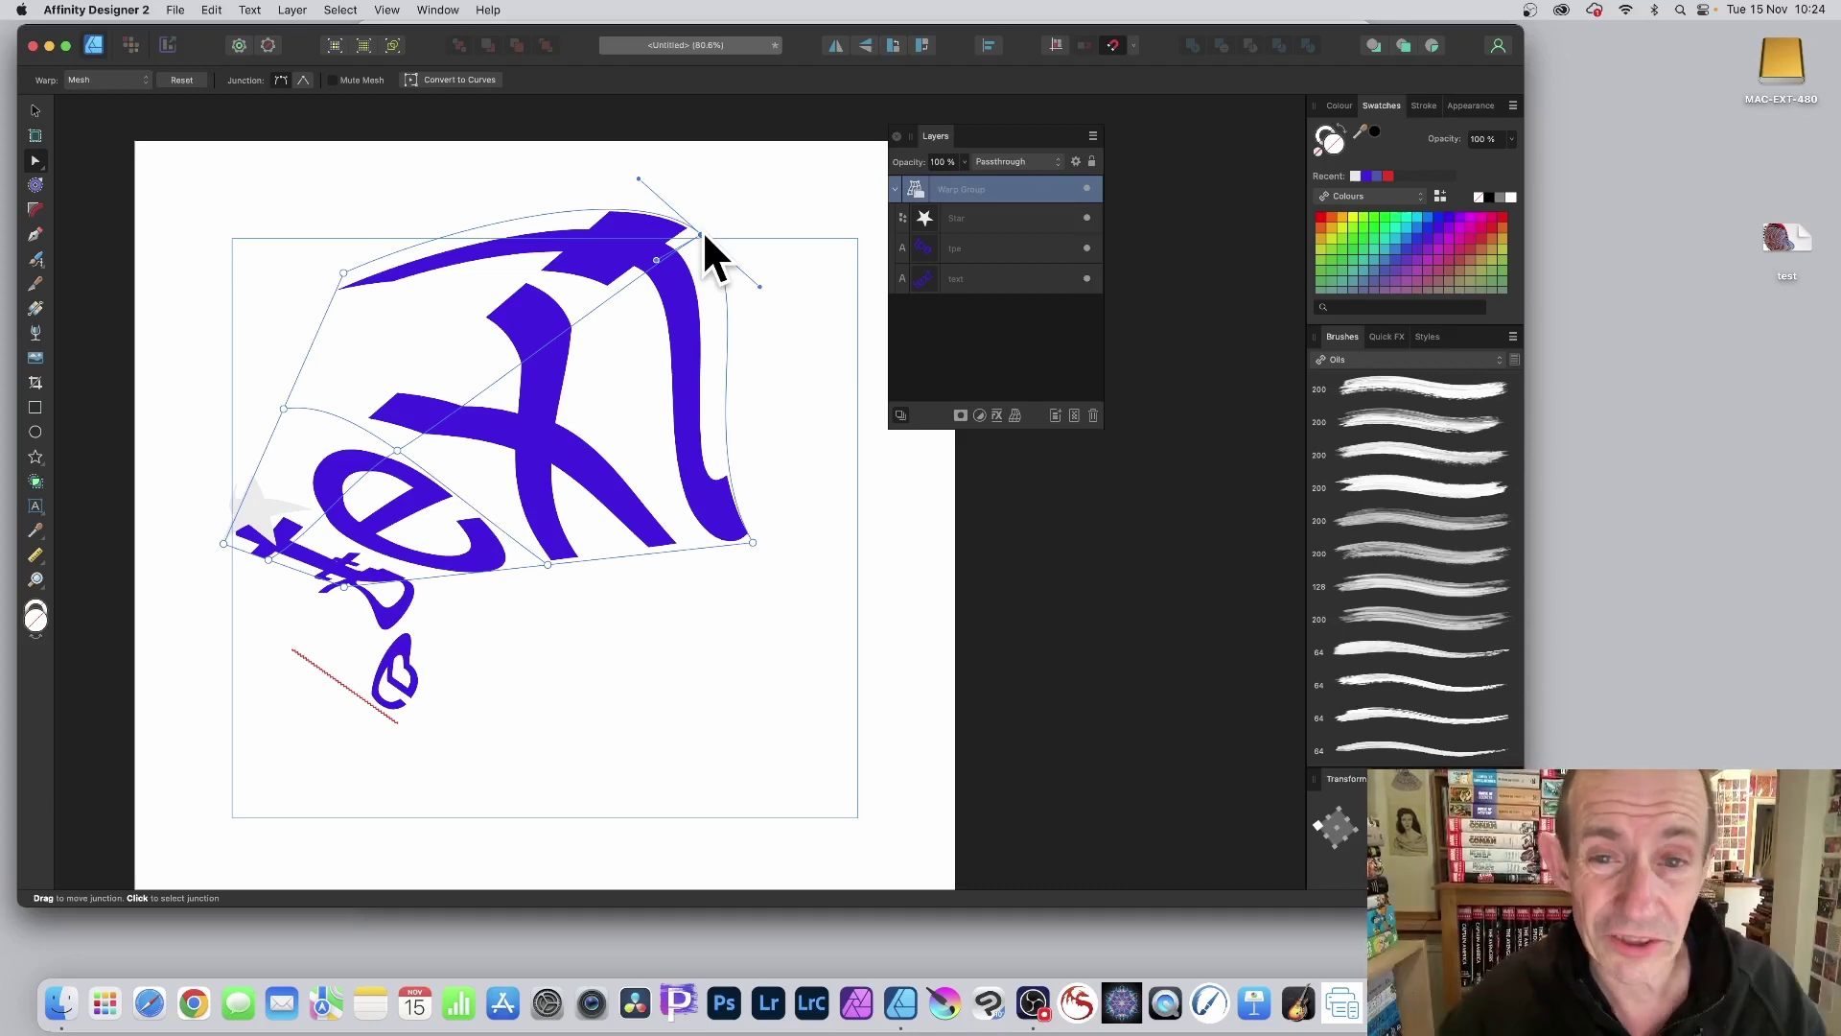
Wrap the existing mesh Warp Group in an outer warp group of the Twist type.
click(1016, 415)
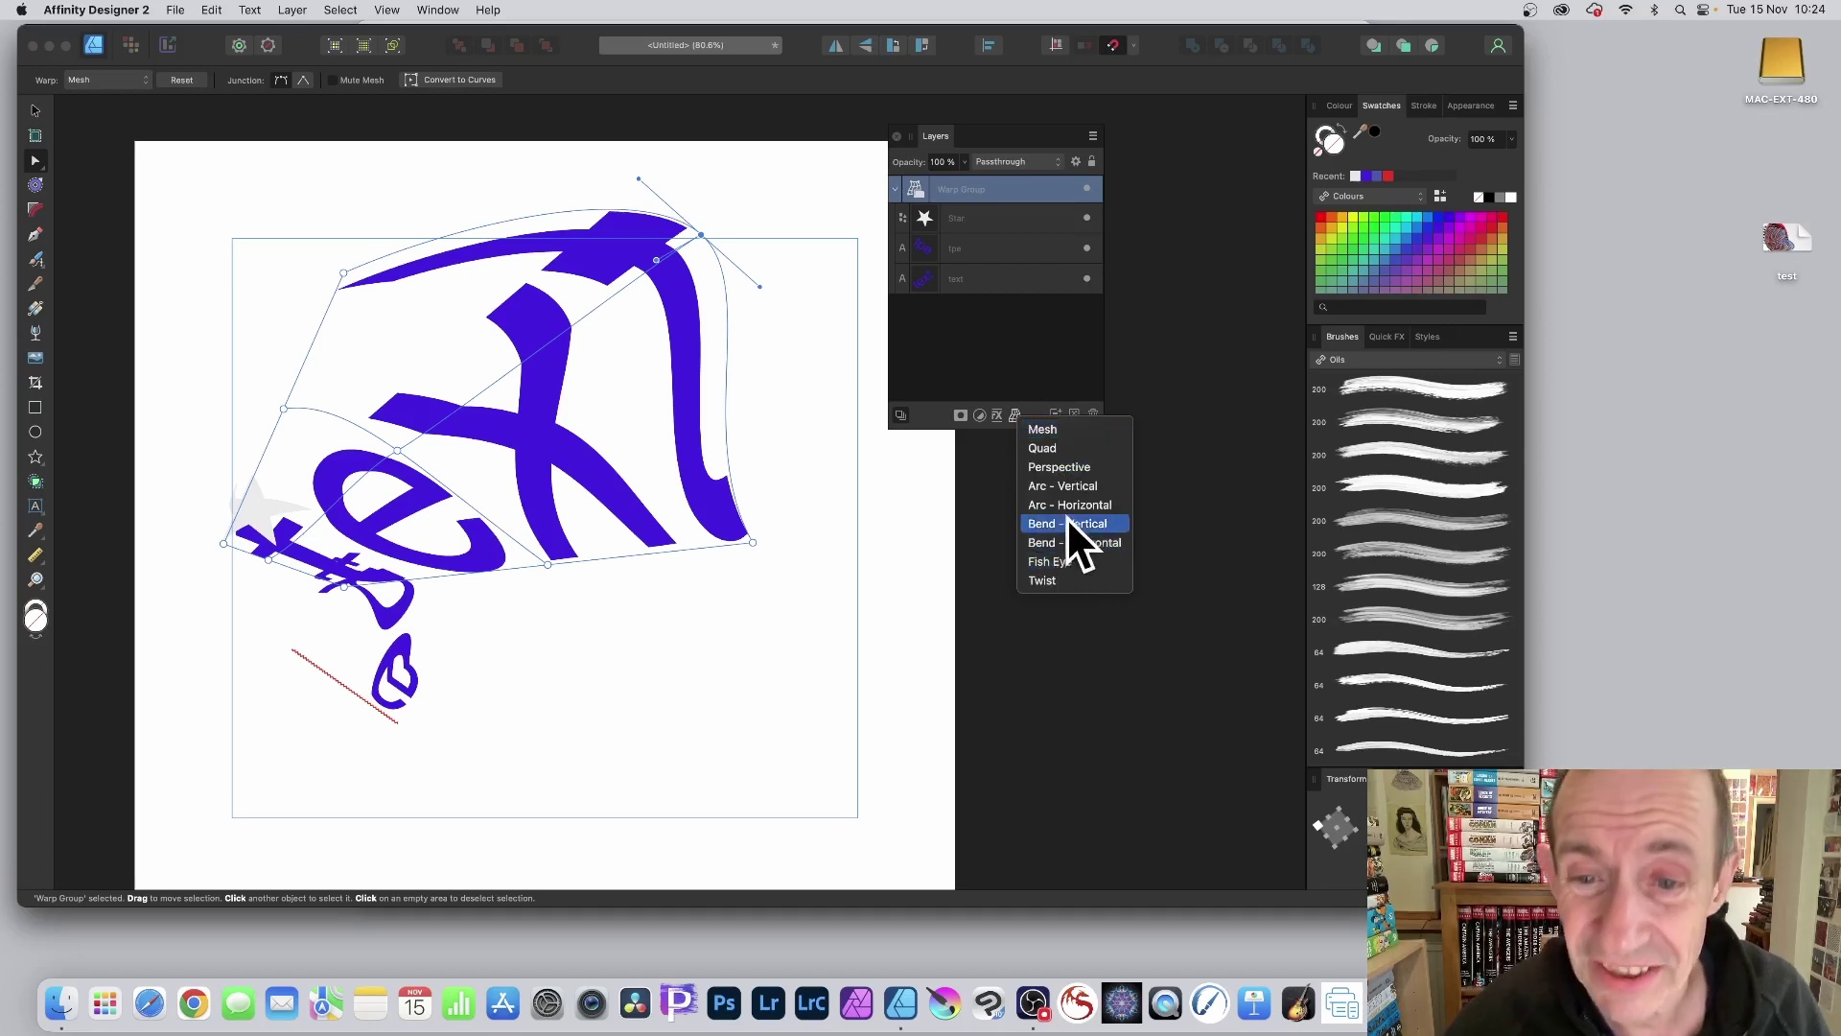
click(1065, 581)
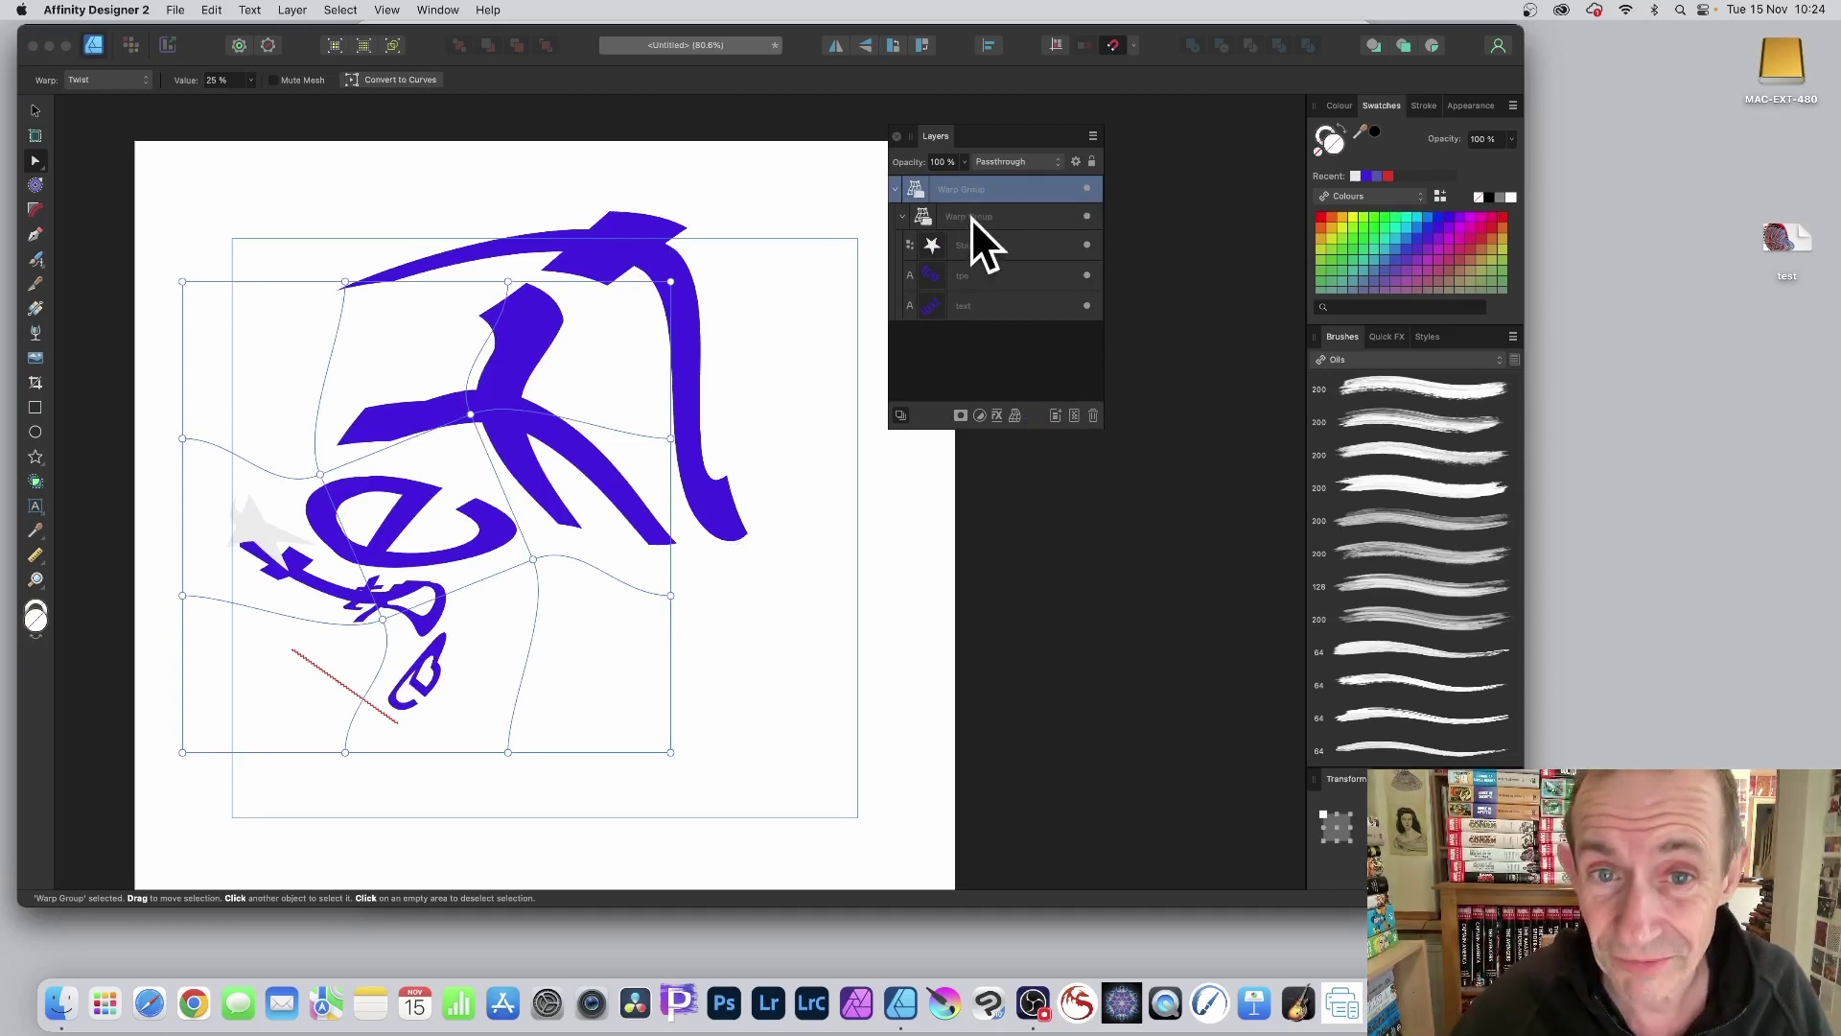
Change the inner Warp Group's warp from Mesh to Twist and set its value to -55%.
click(928, 214)
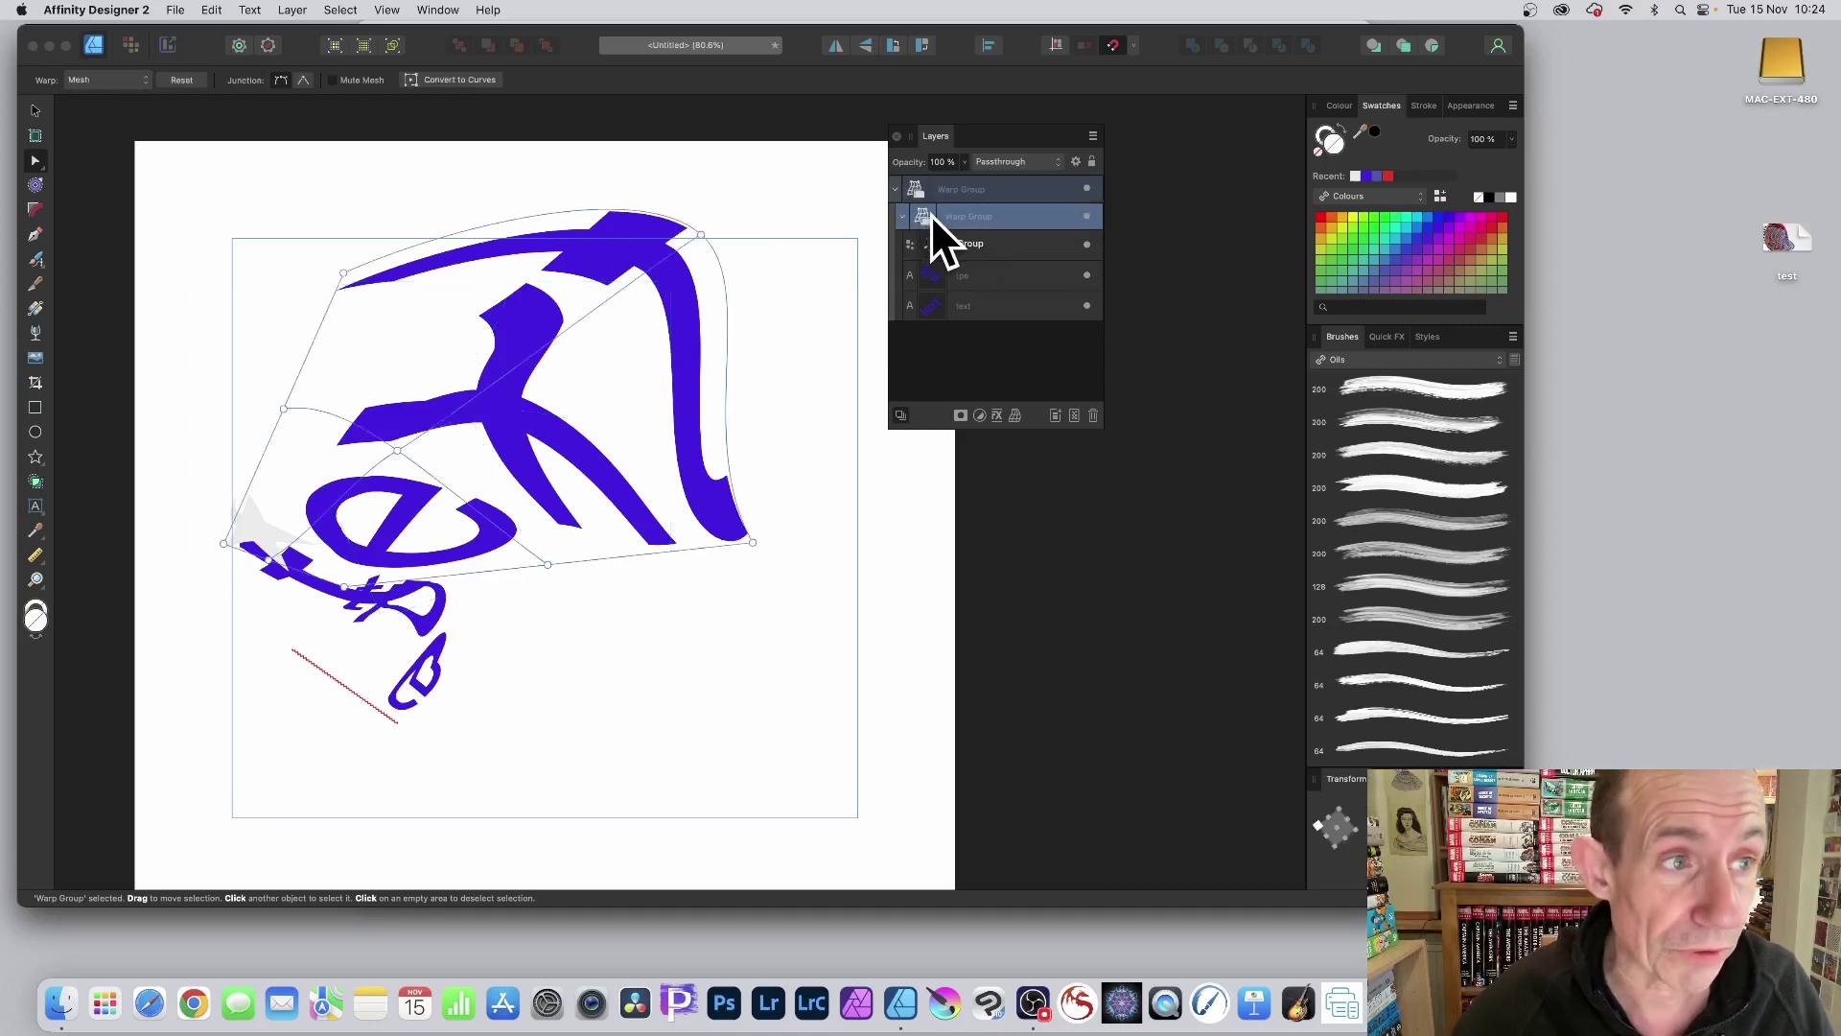
click(105, 80)
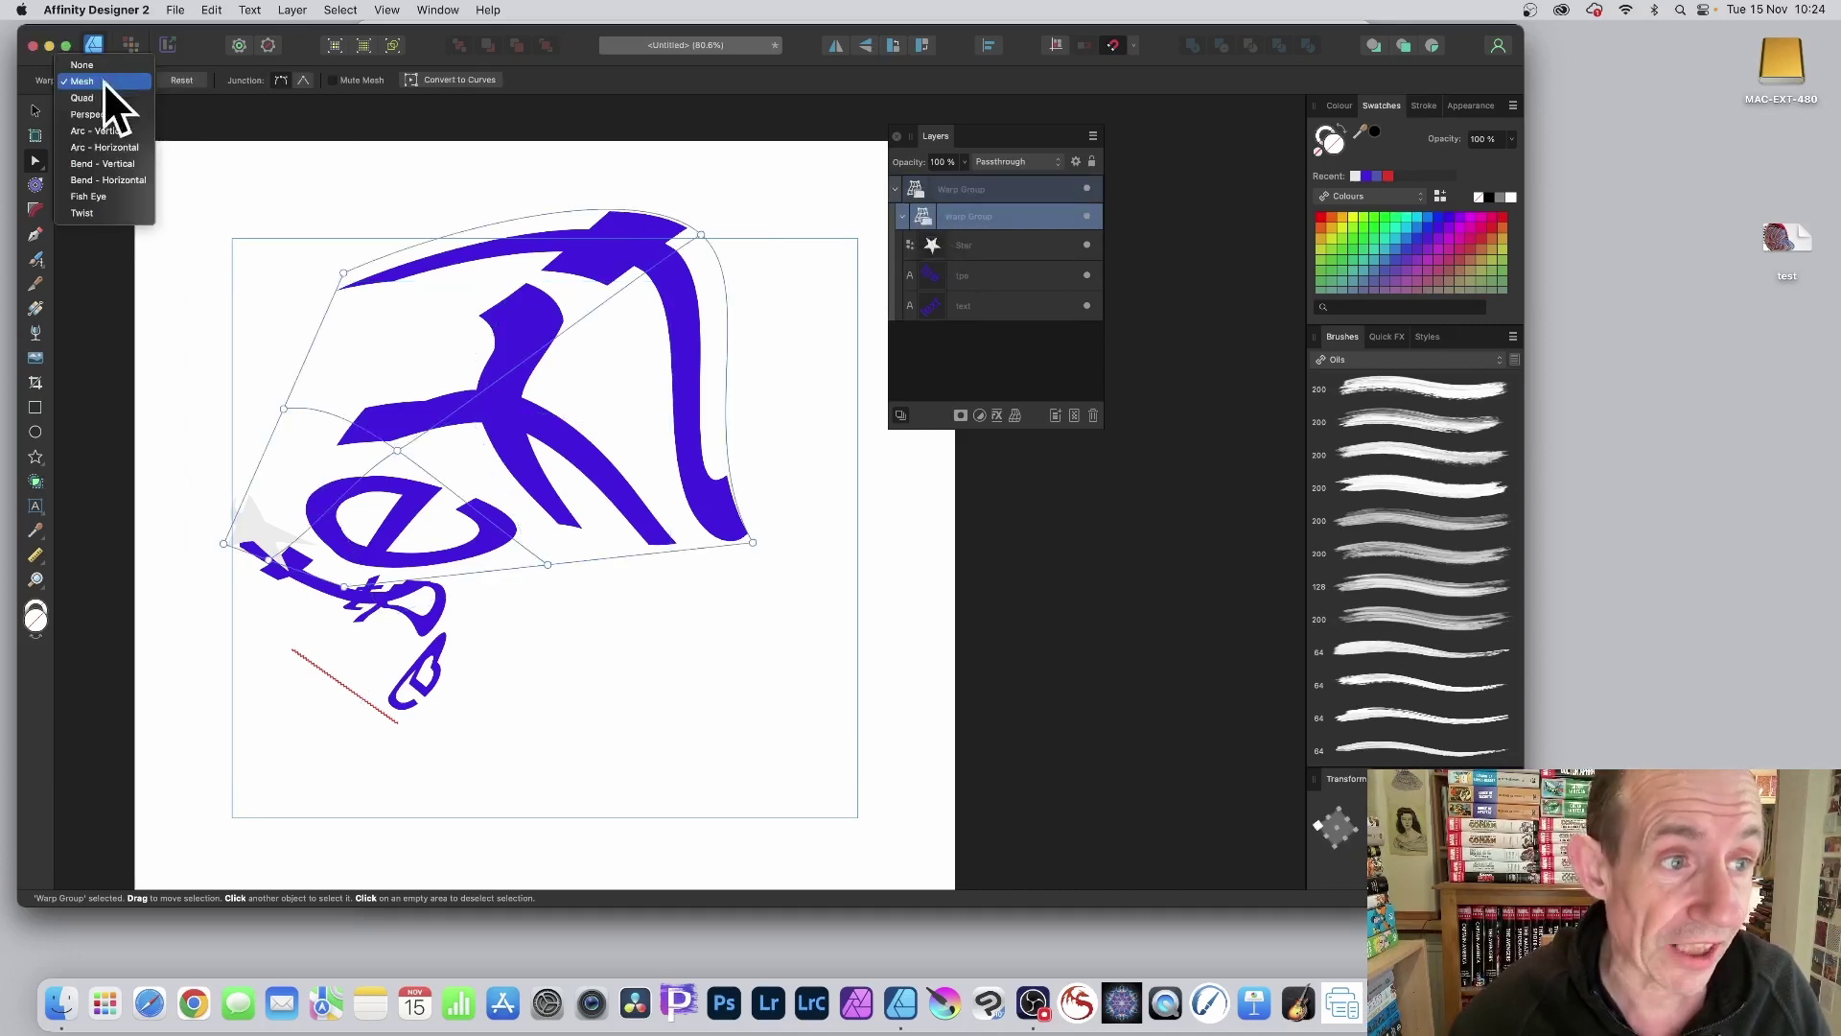
click(96, 210)
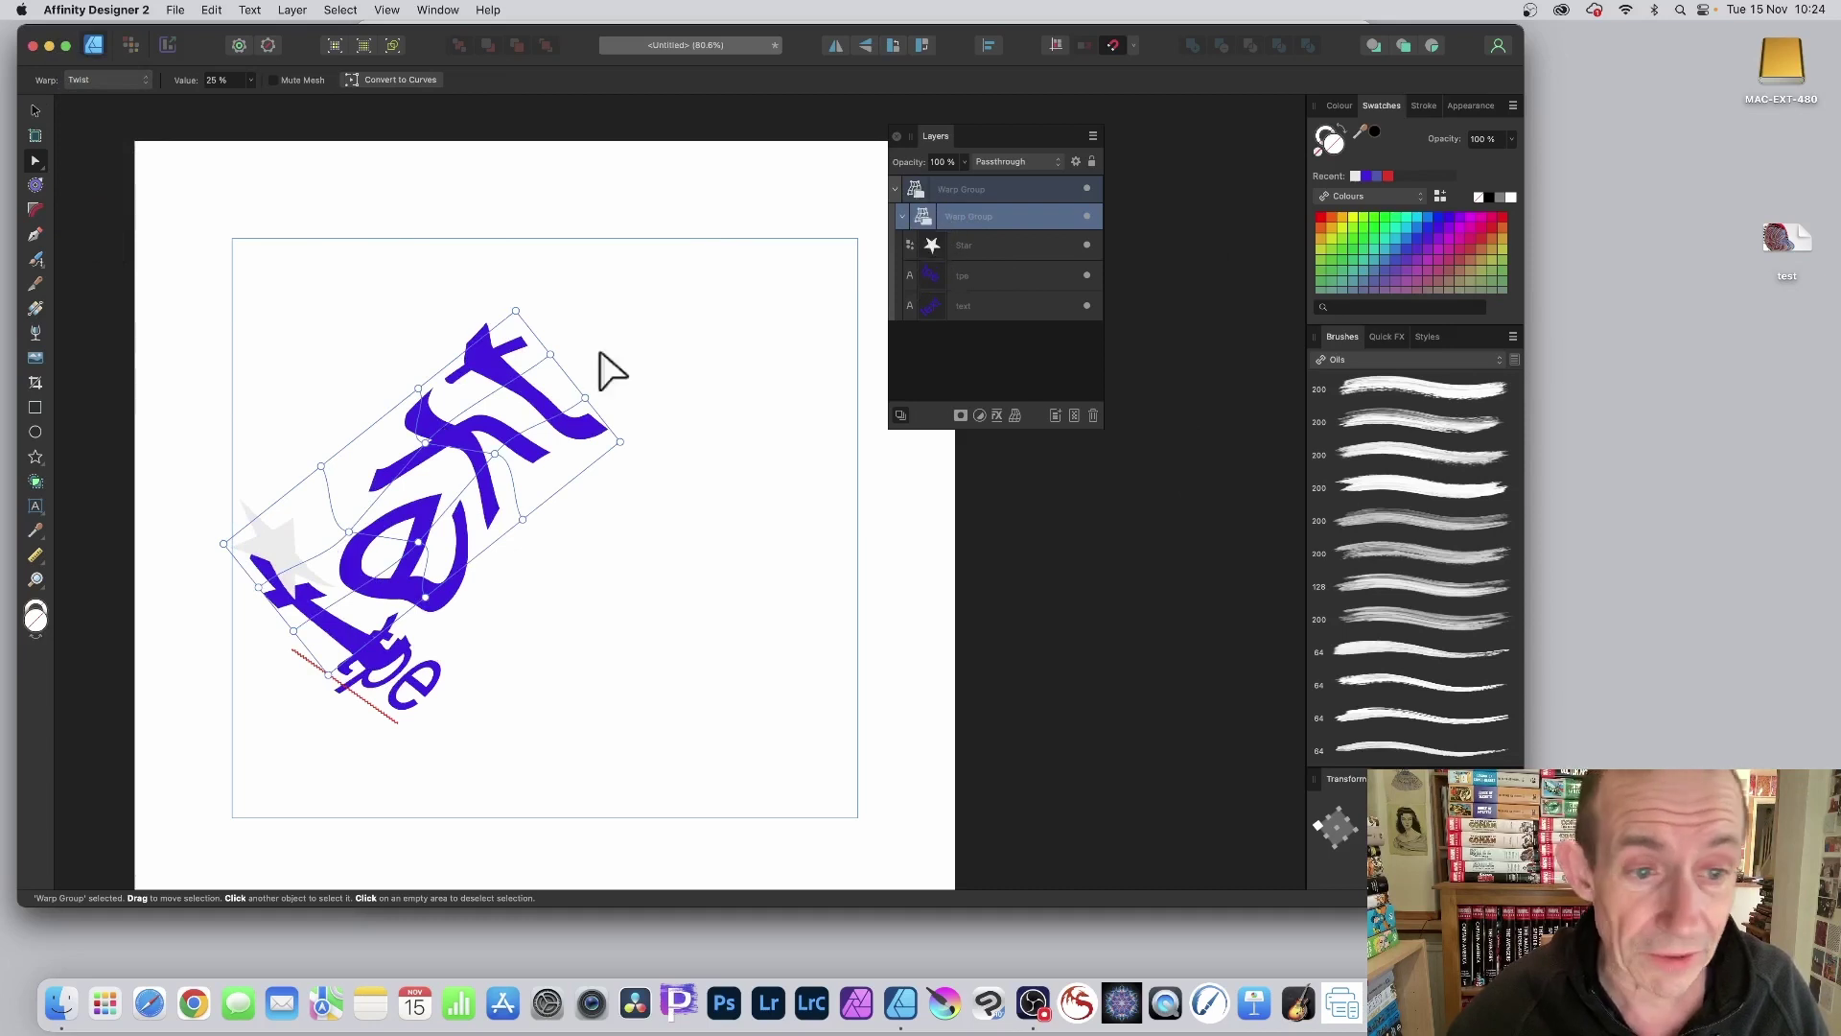
click(251, 80)
drag(253, 96, 198, 102)
Set the outer Warp Group's twist value to -3%.
click(916, 189)
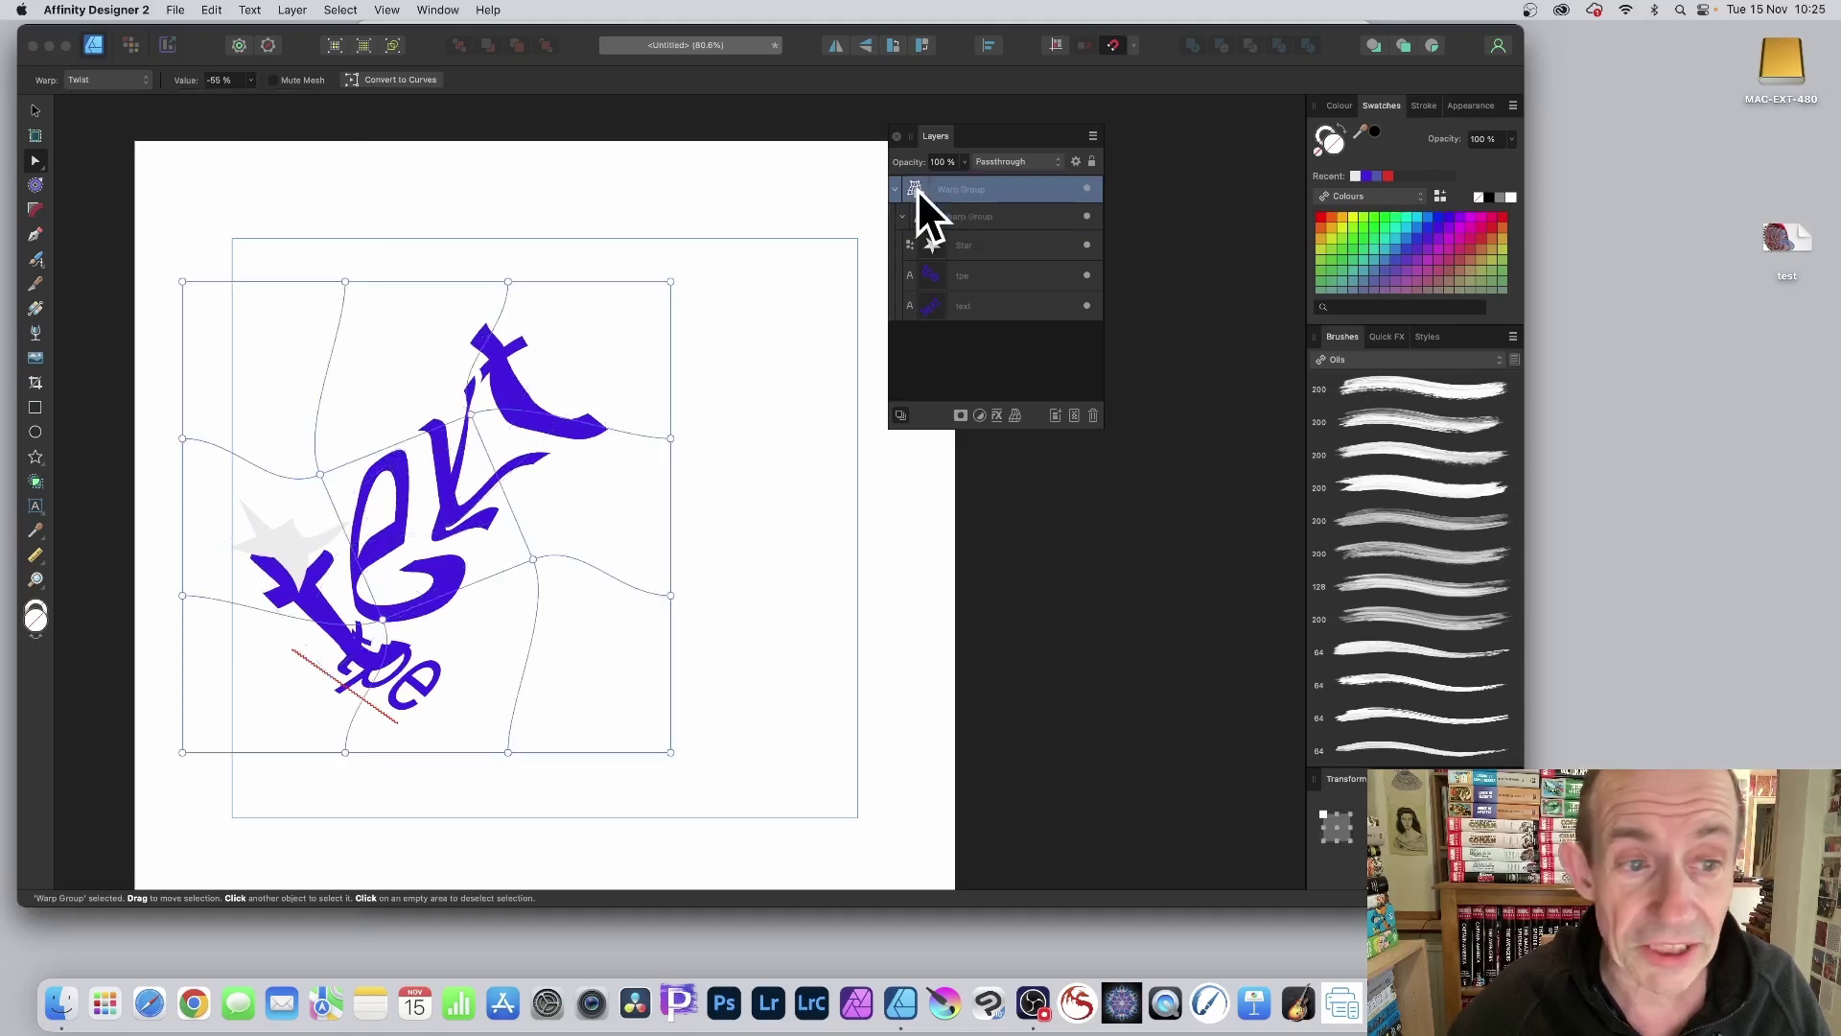
click(252, 81)
mouse_move(255, 94)
mouse_down()
mouse_move(394, 105)
mouse_move(284, 100)
mouse_up()
key(super+z)
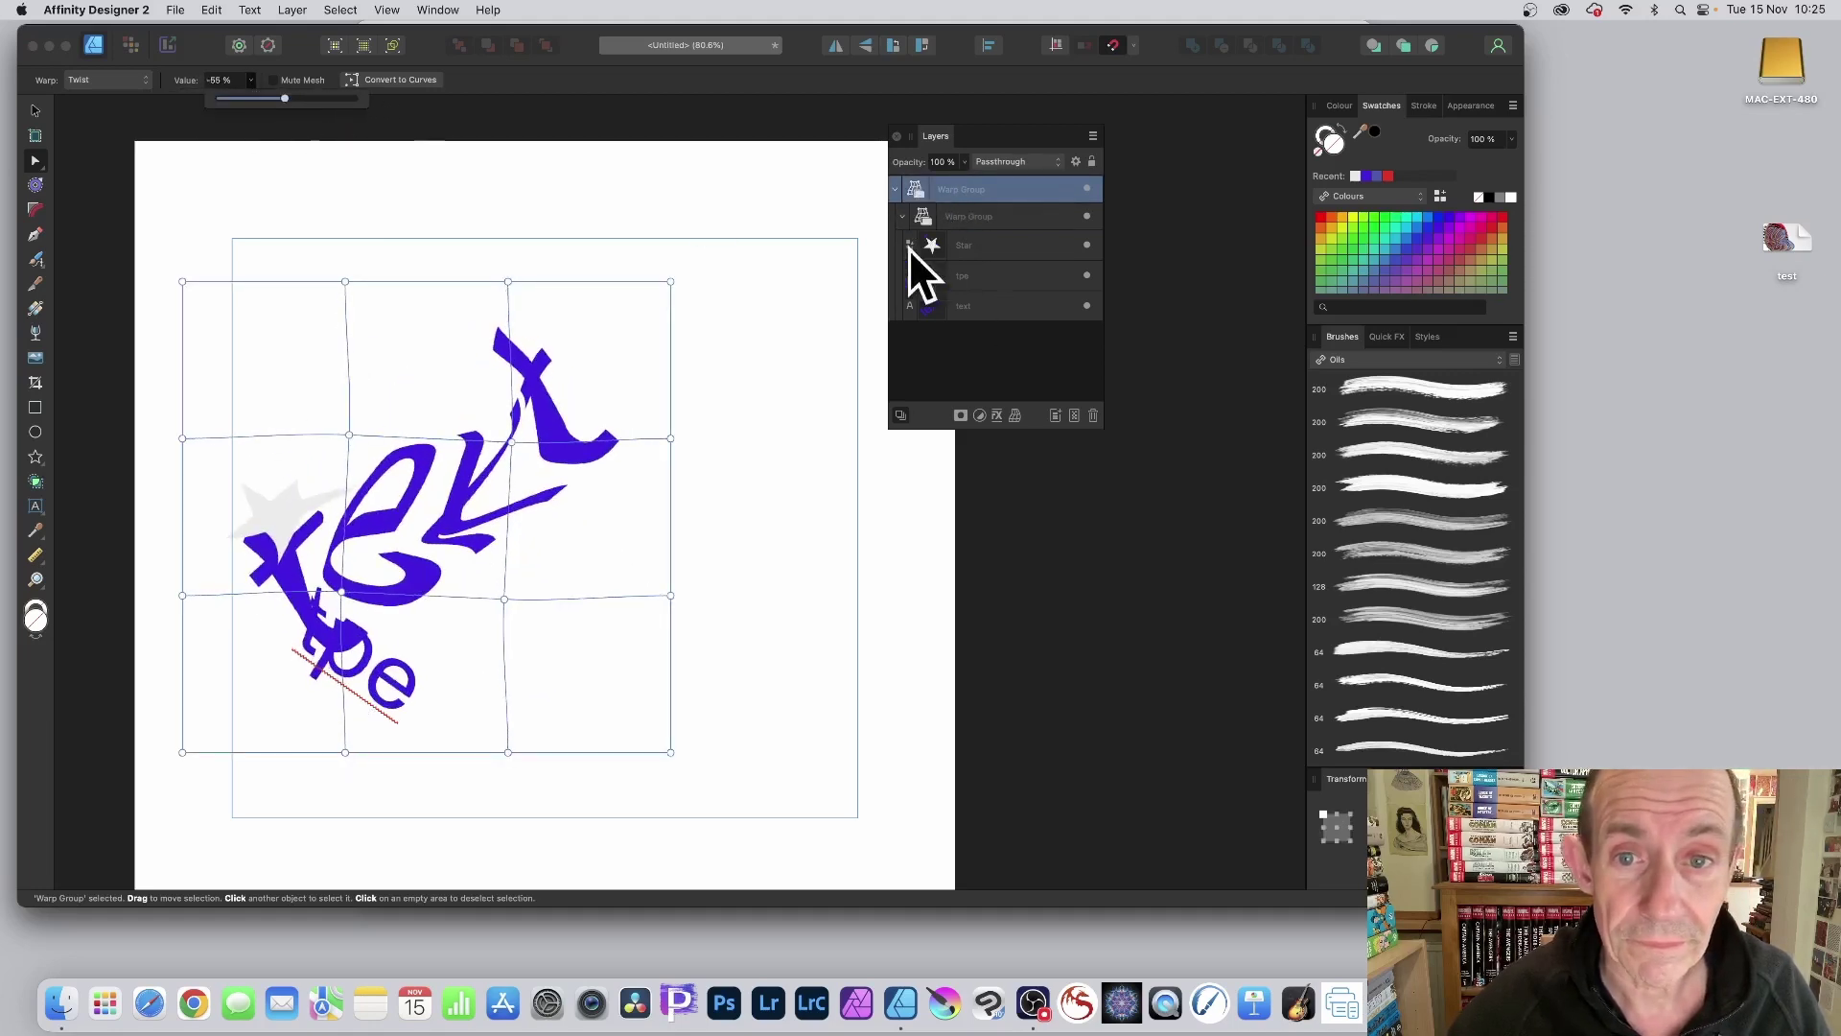
Set the inner Warp Group's twist value to 3%.
click(920, 216)
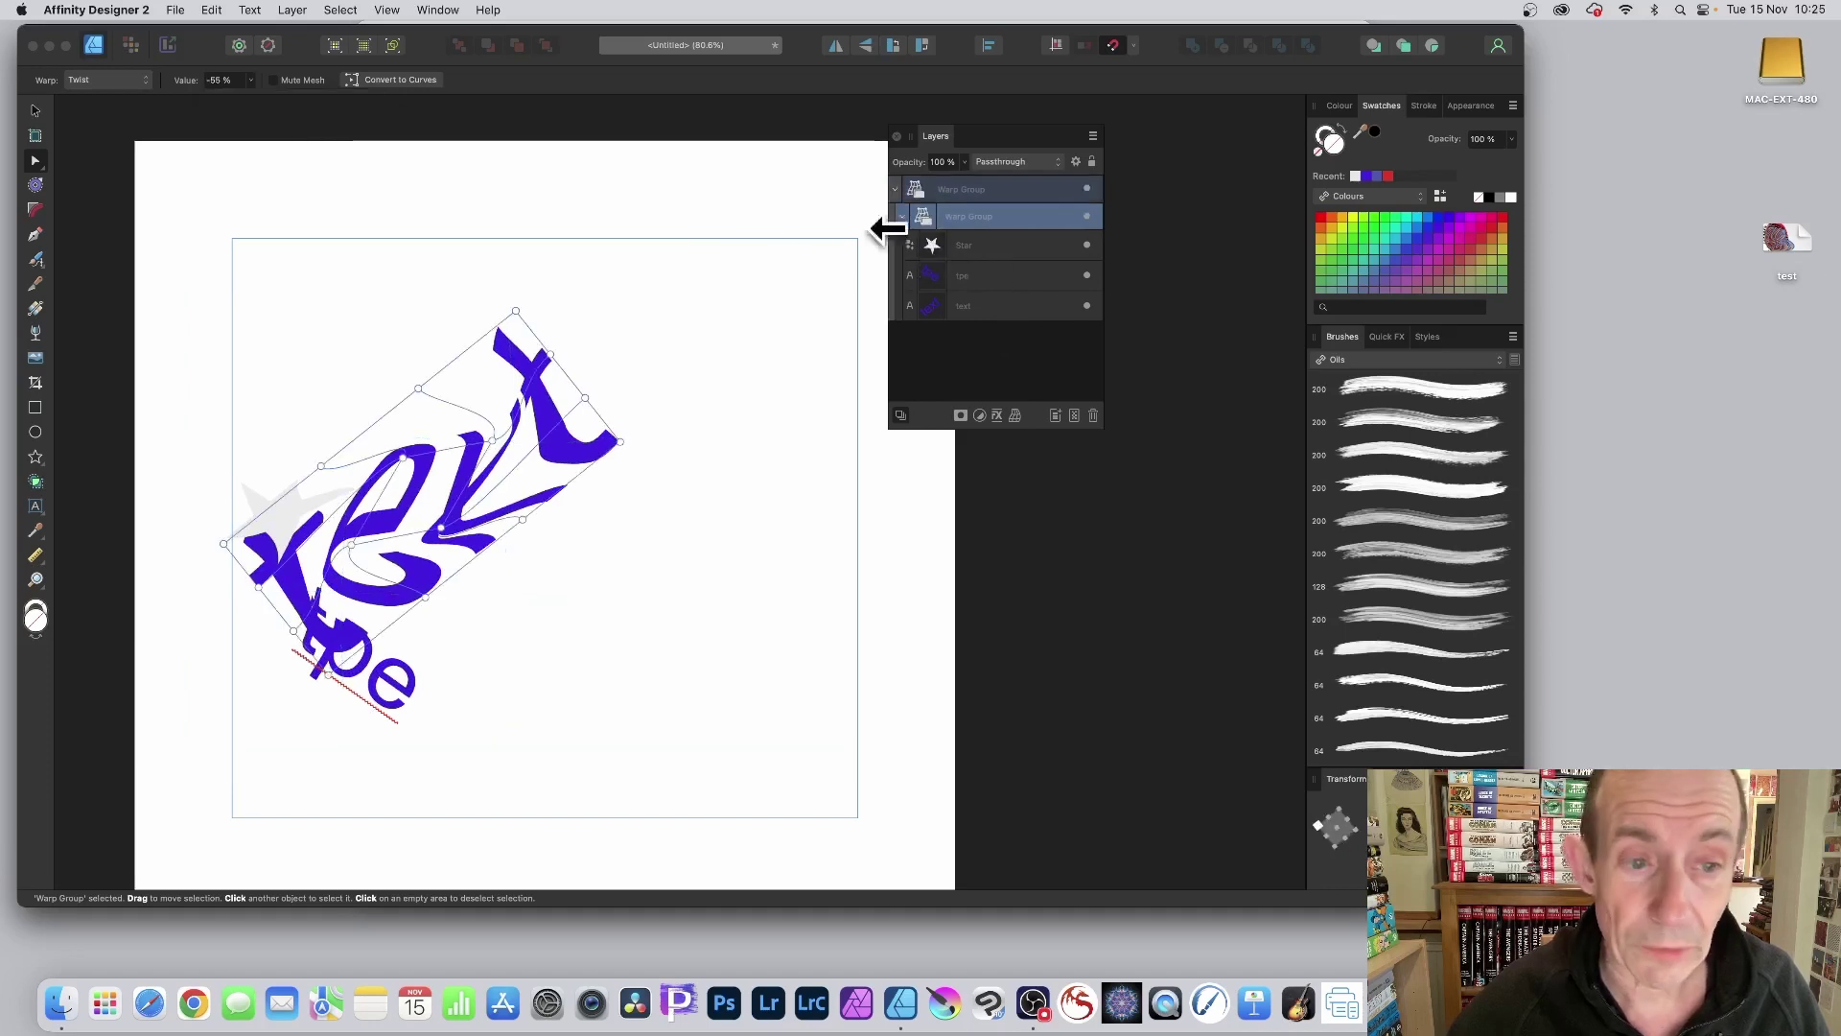
click(250, 79)
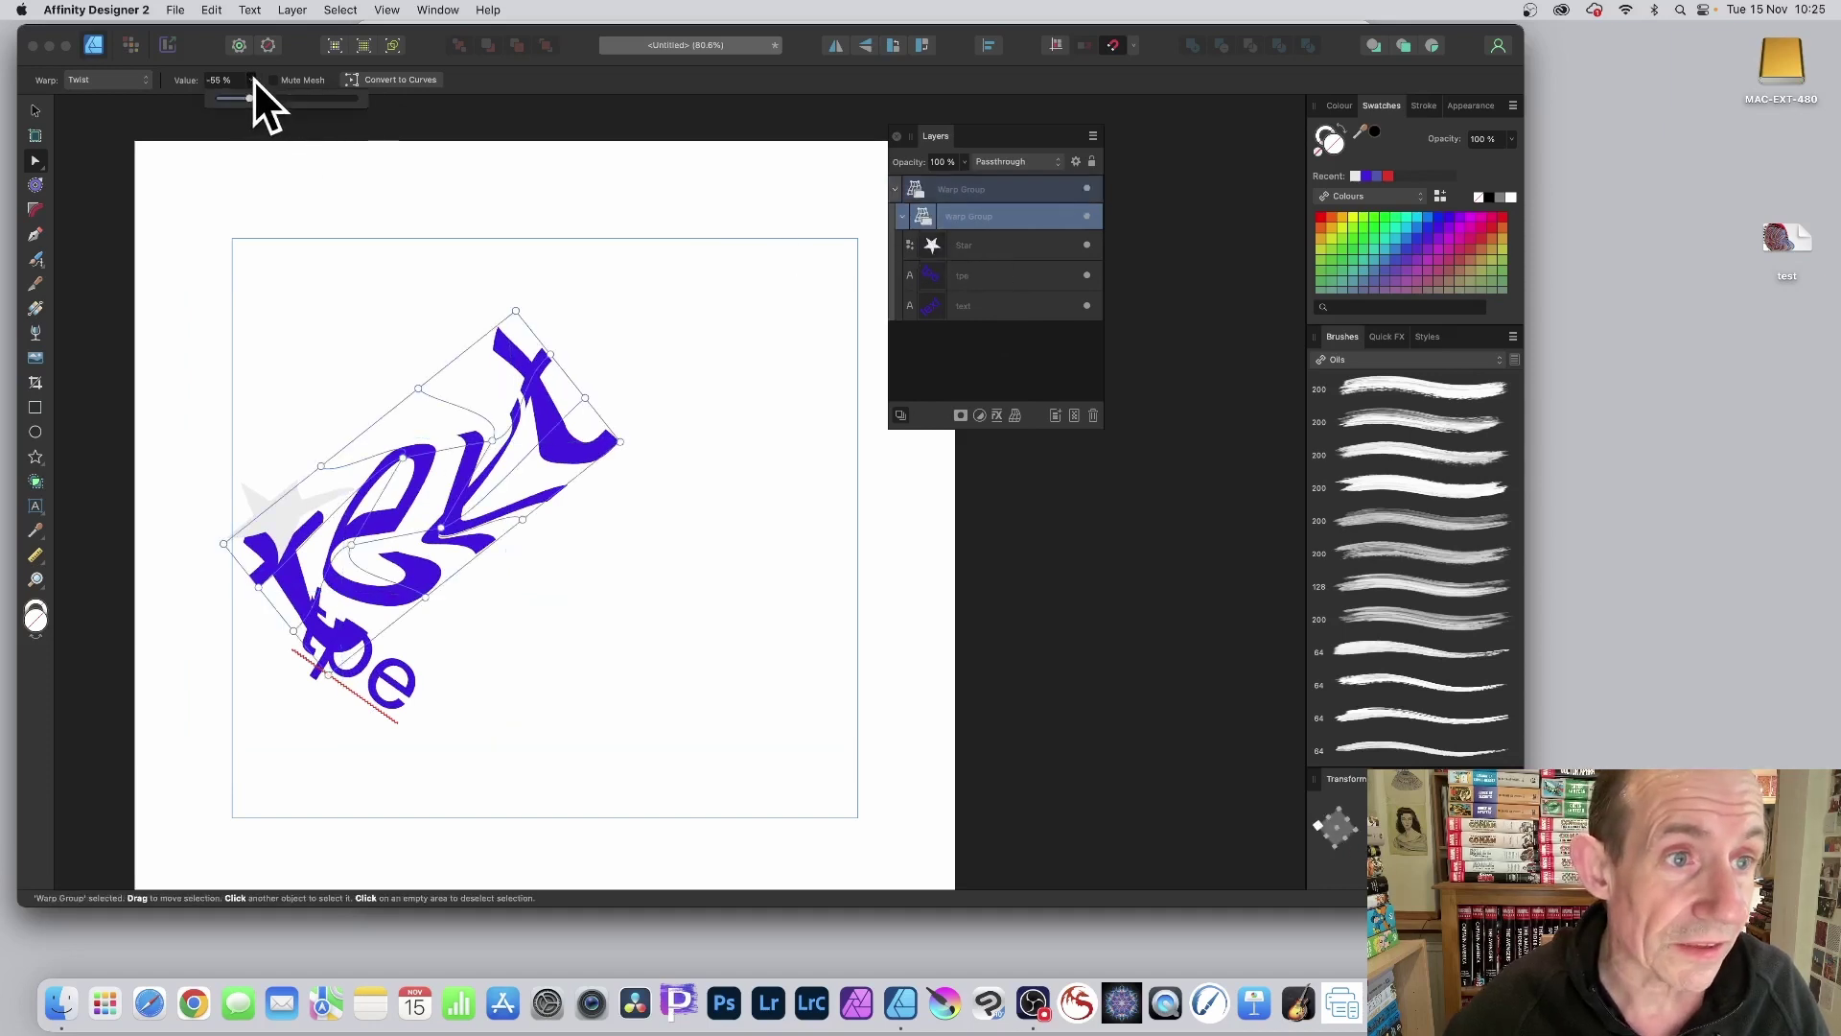
mouse_move(253, 98)
mouse_down()
mouse_move(312, 101)
mouse_move(286, 102)
mouse_up()
Switch the inner Warp Group to a Quad warp and pull the corner above the last t far up and to the left.
click(117, 79)
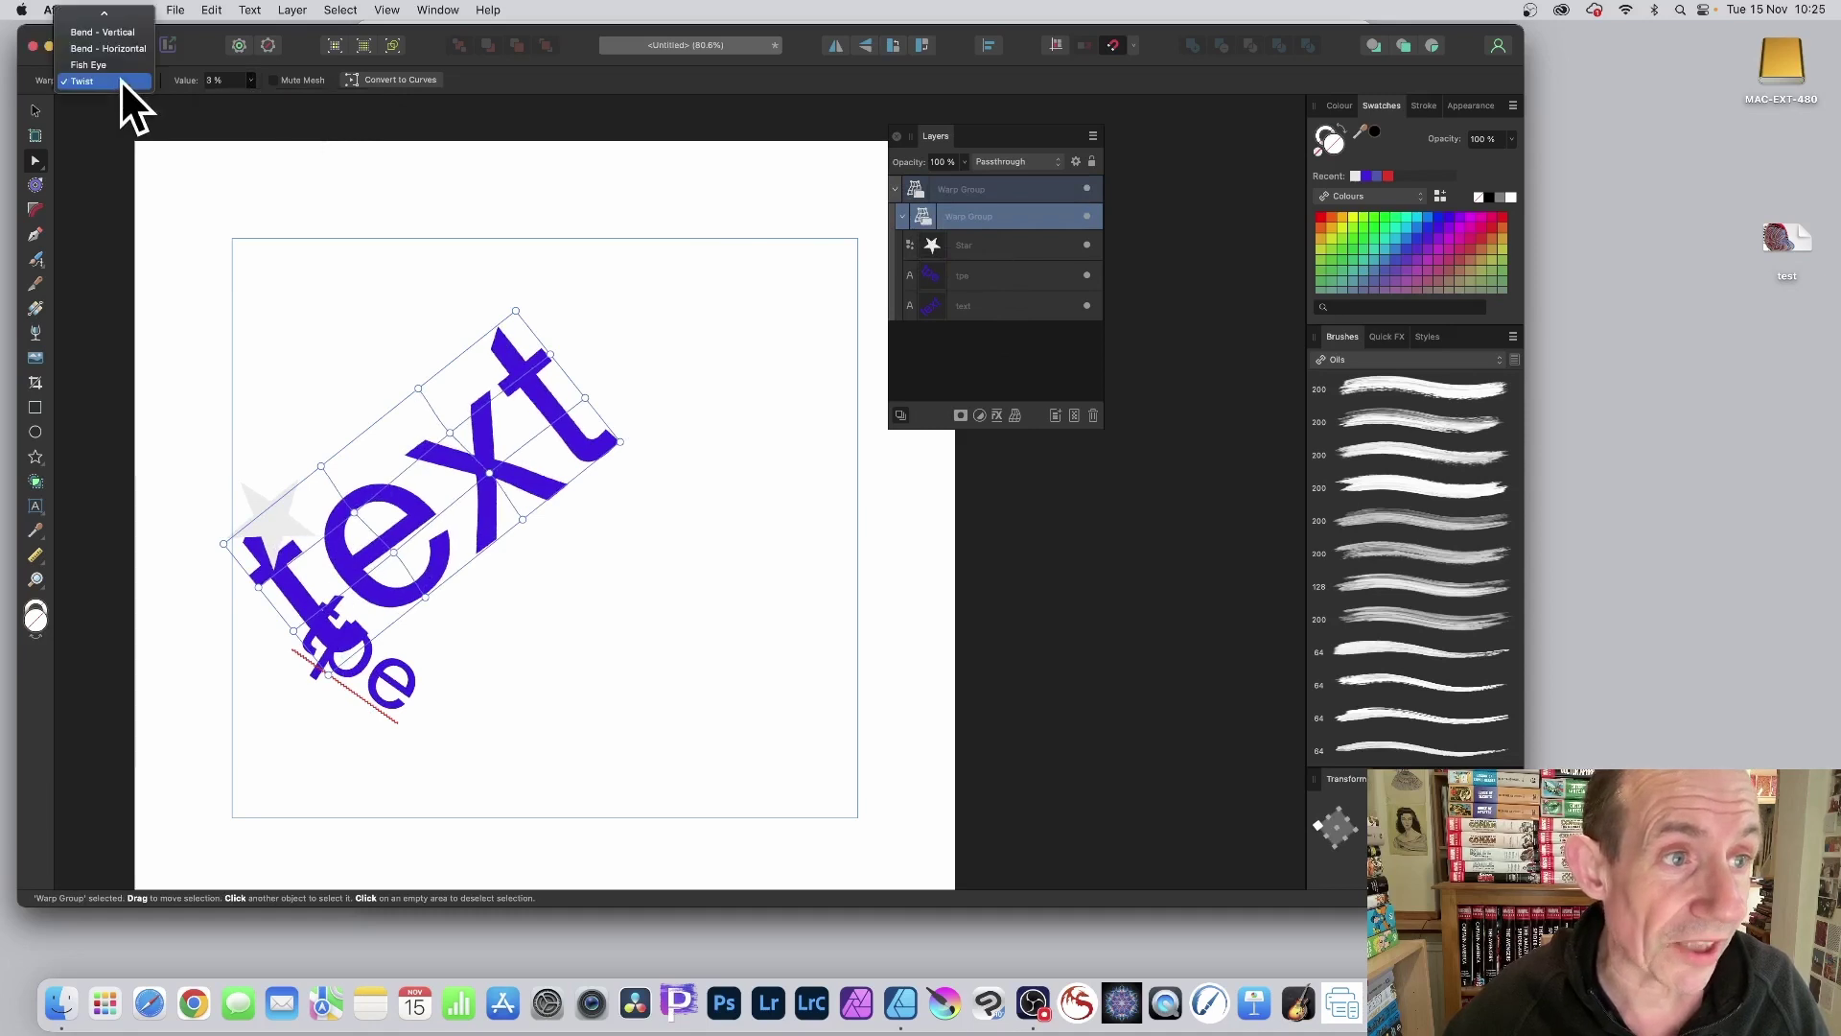
scroll(115, 58, up, 3)
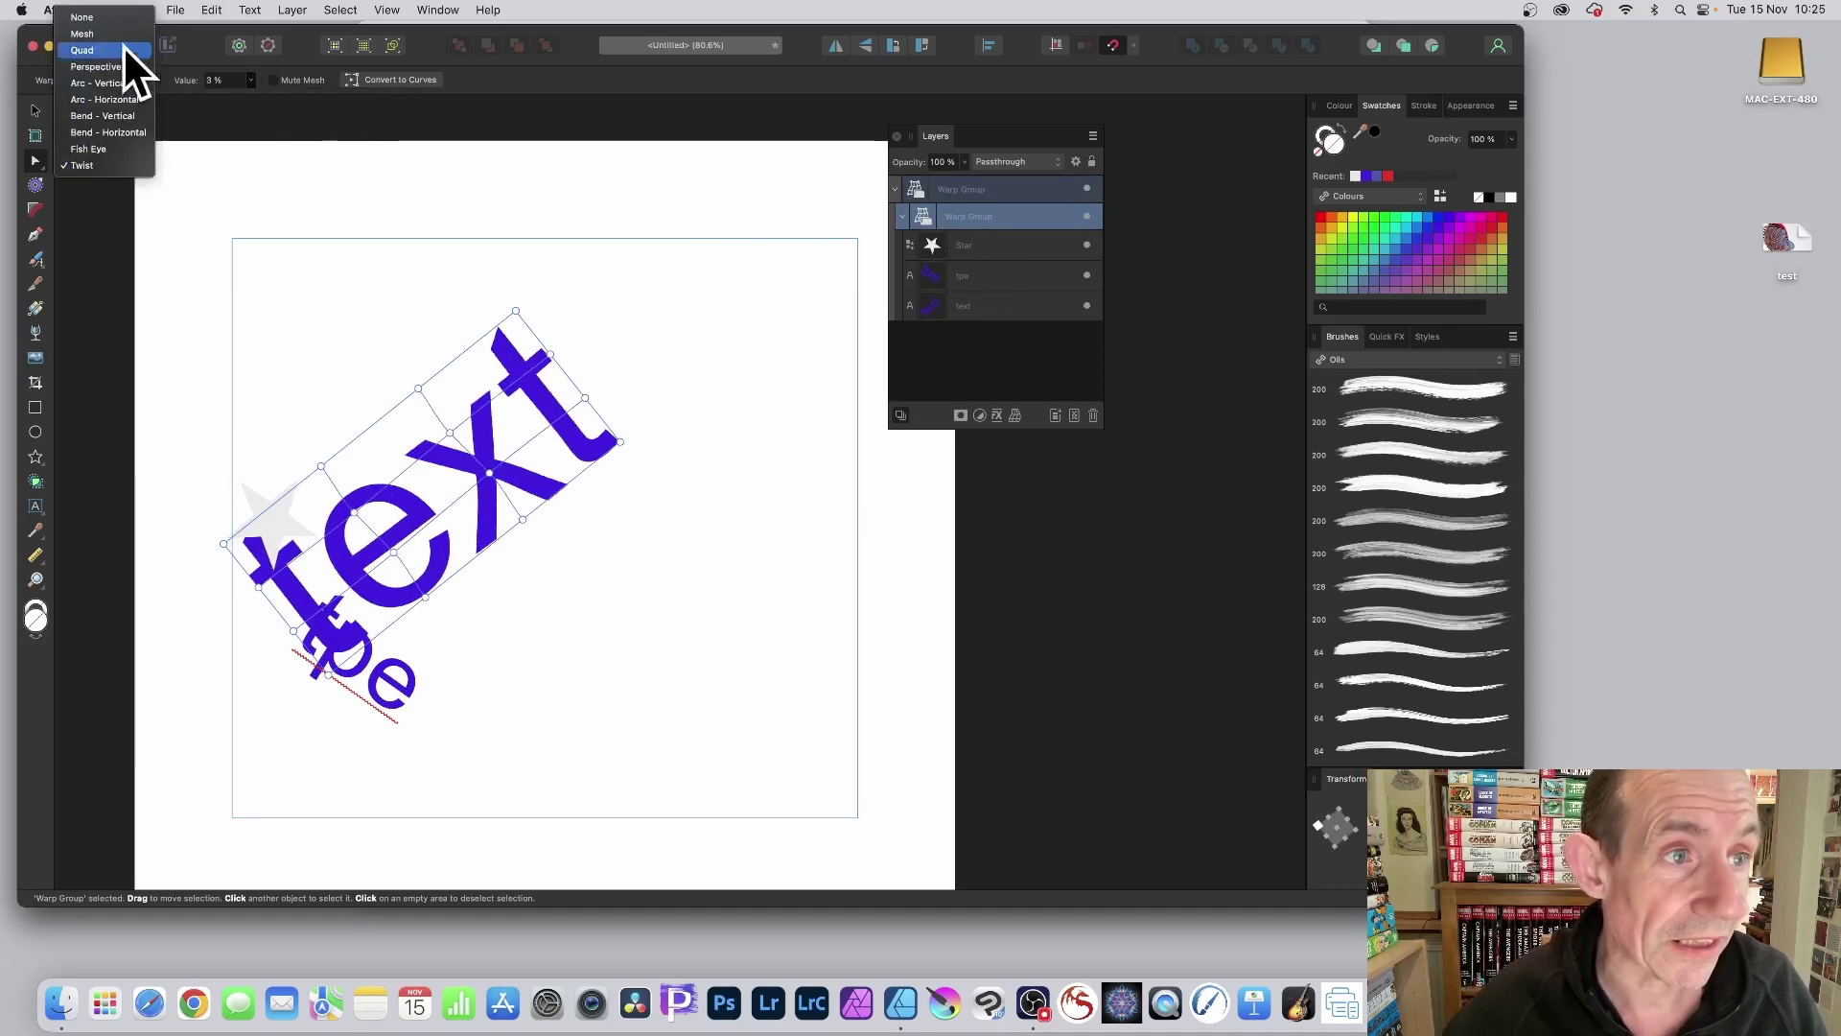
click(119, 49)
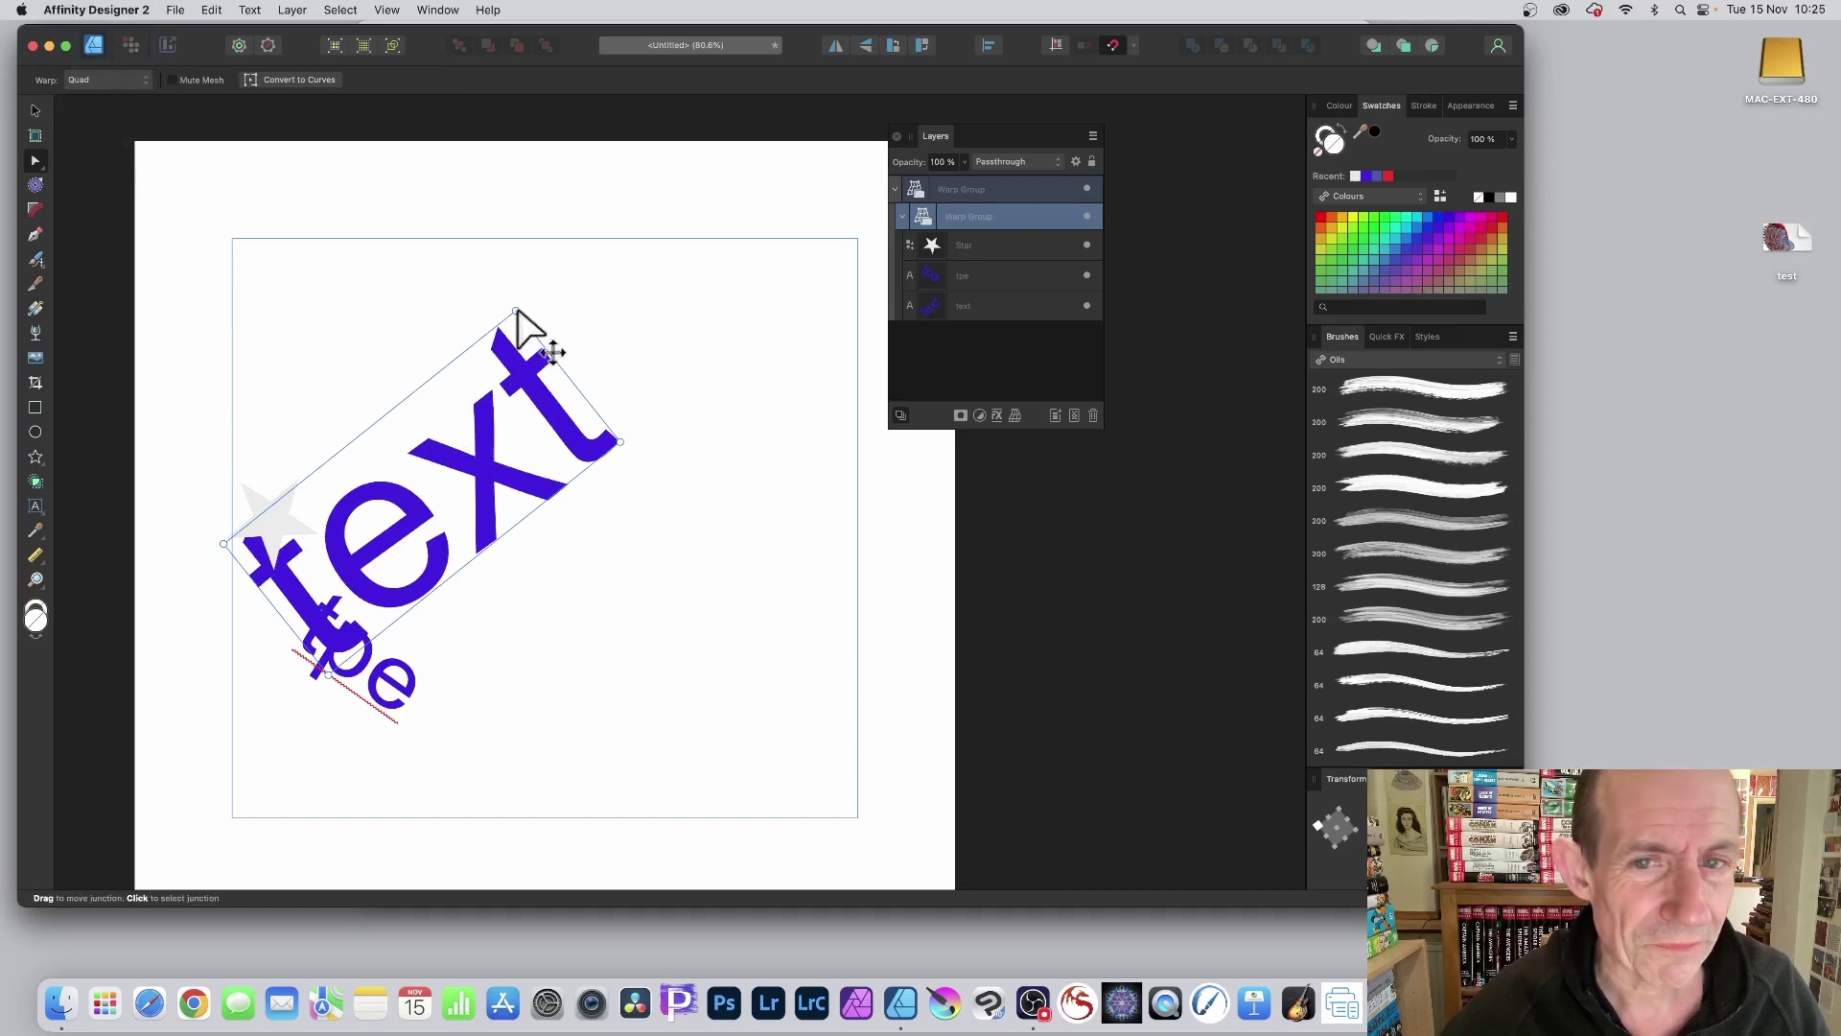
drag(516, 311, 341, 164)
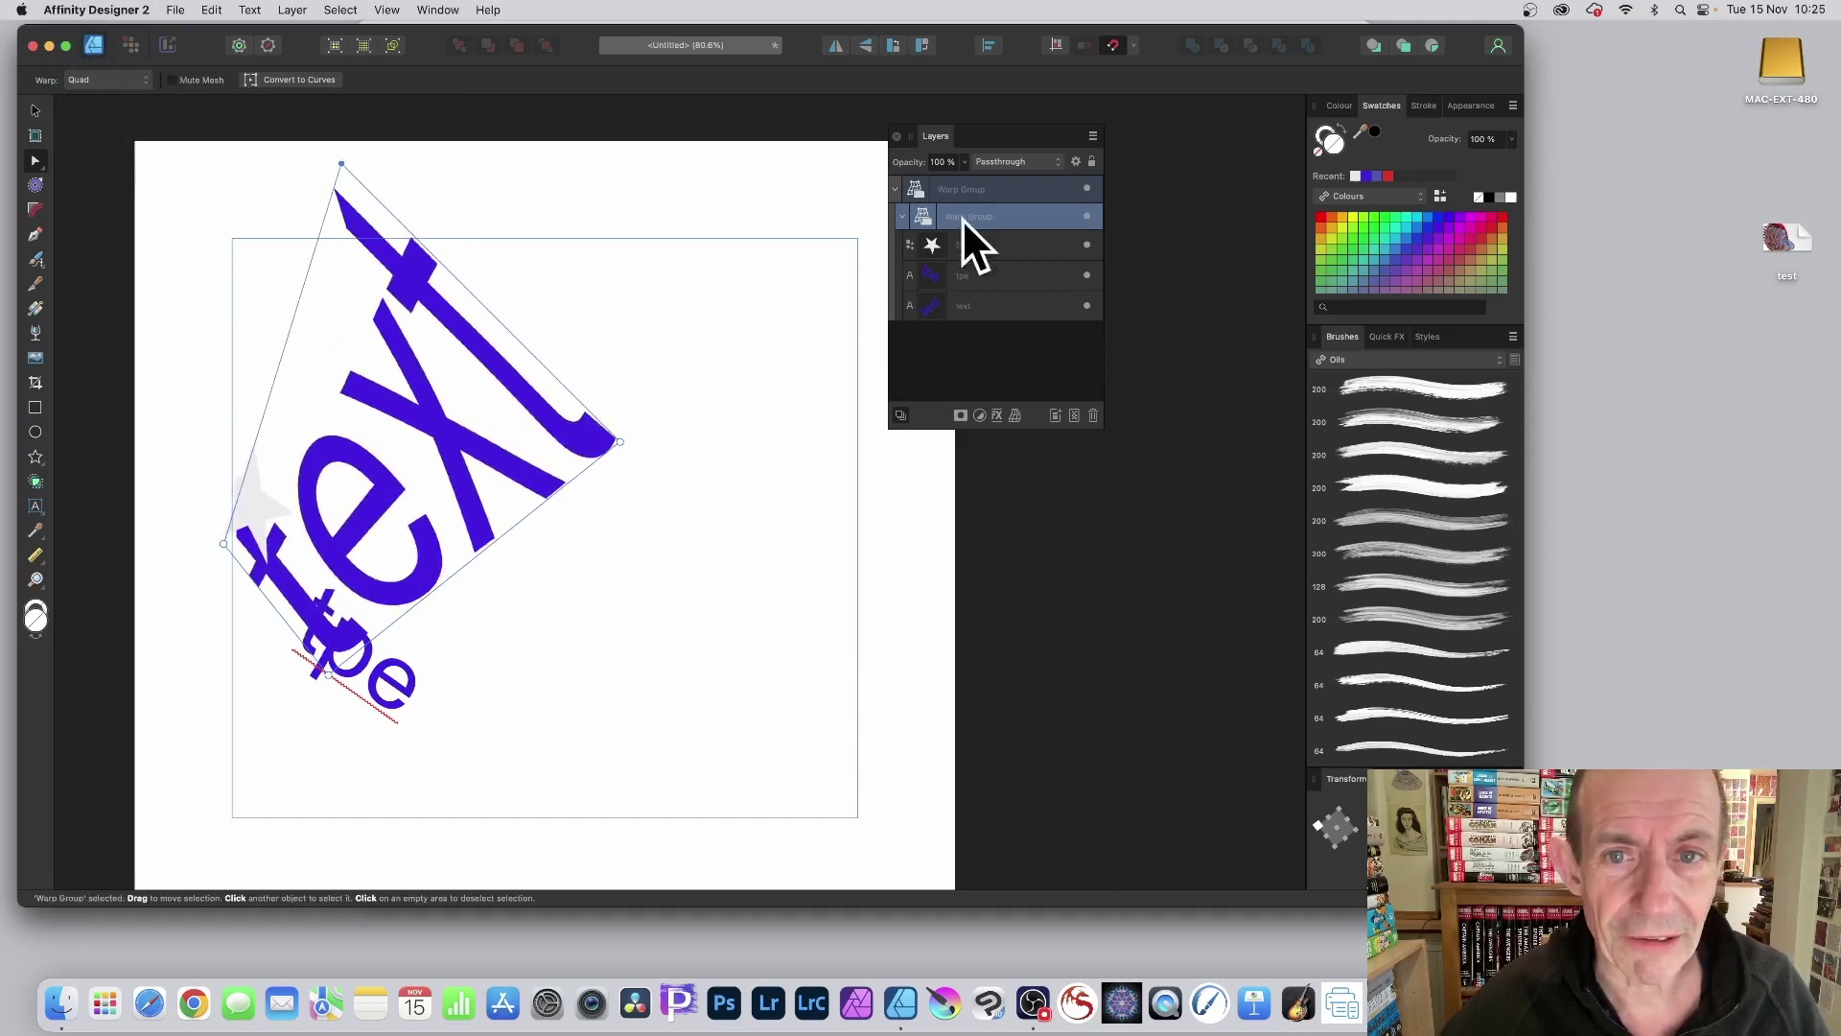
Set the outer Warp Group's twist value to 66%.
click(925, 188)
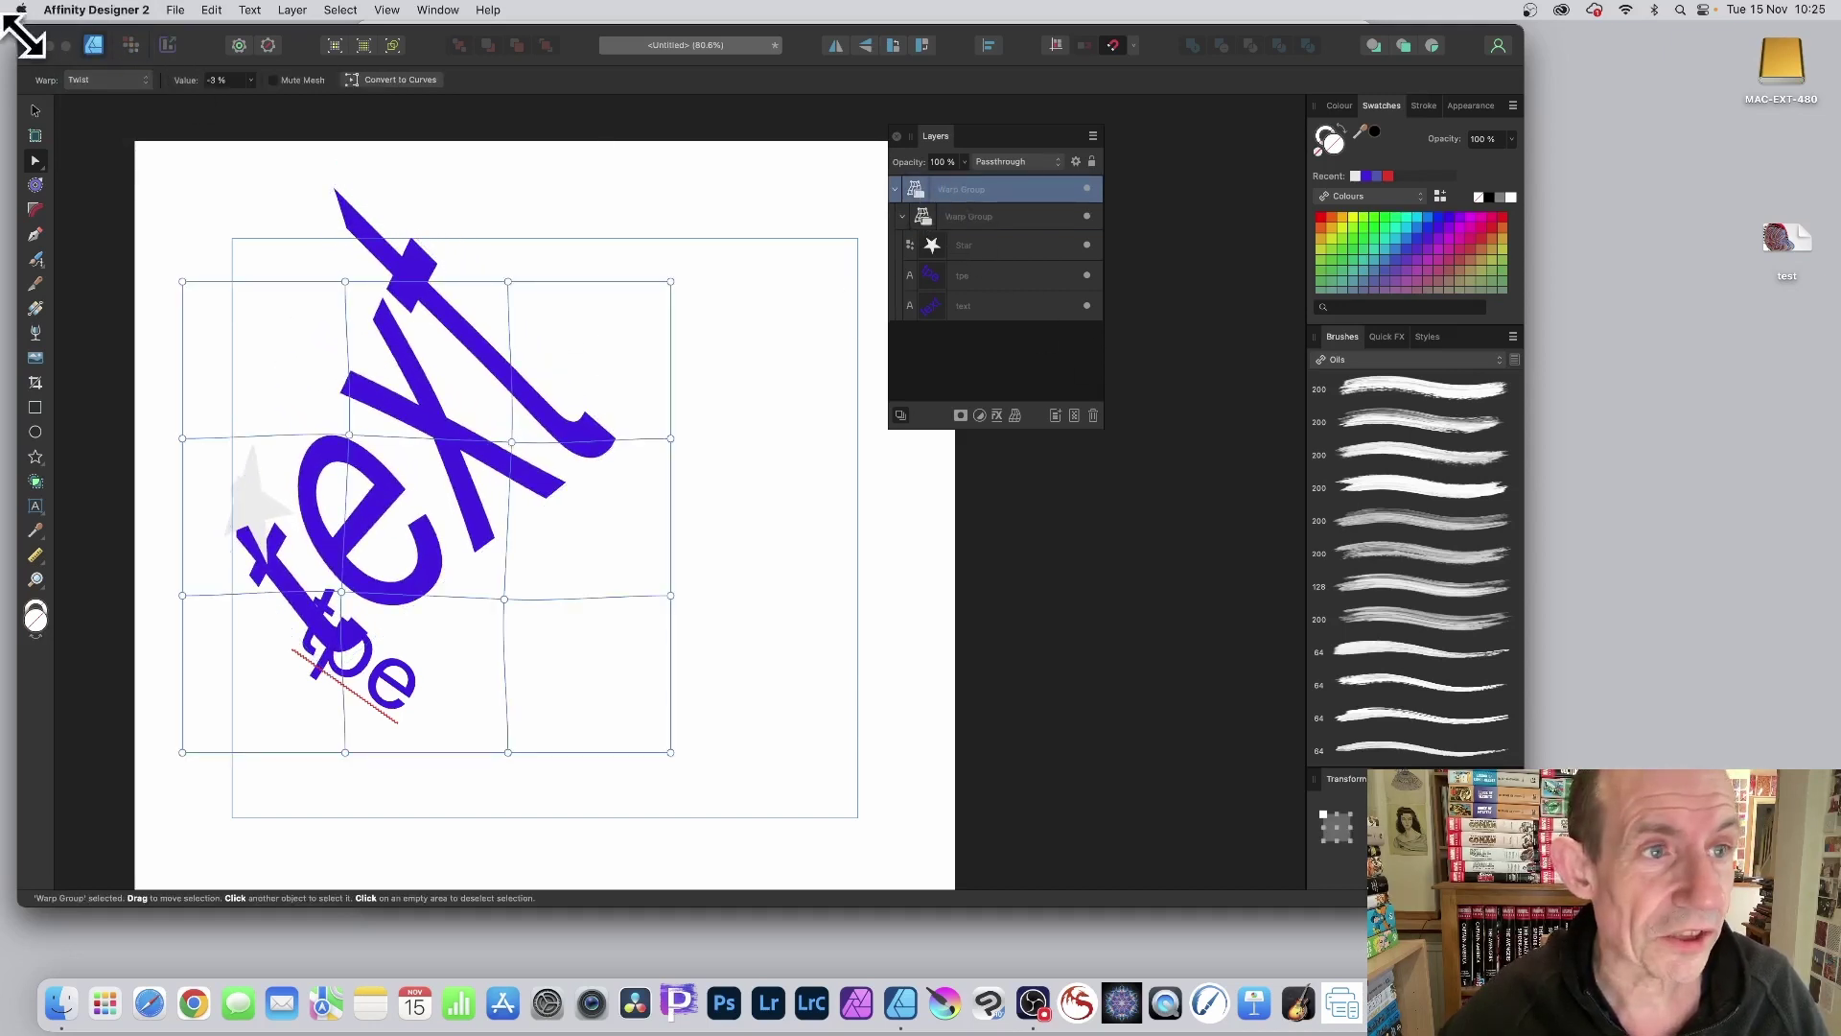
click(251, 81)
drag(251, 95, 296, 97)
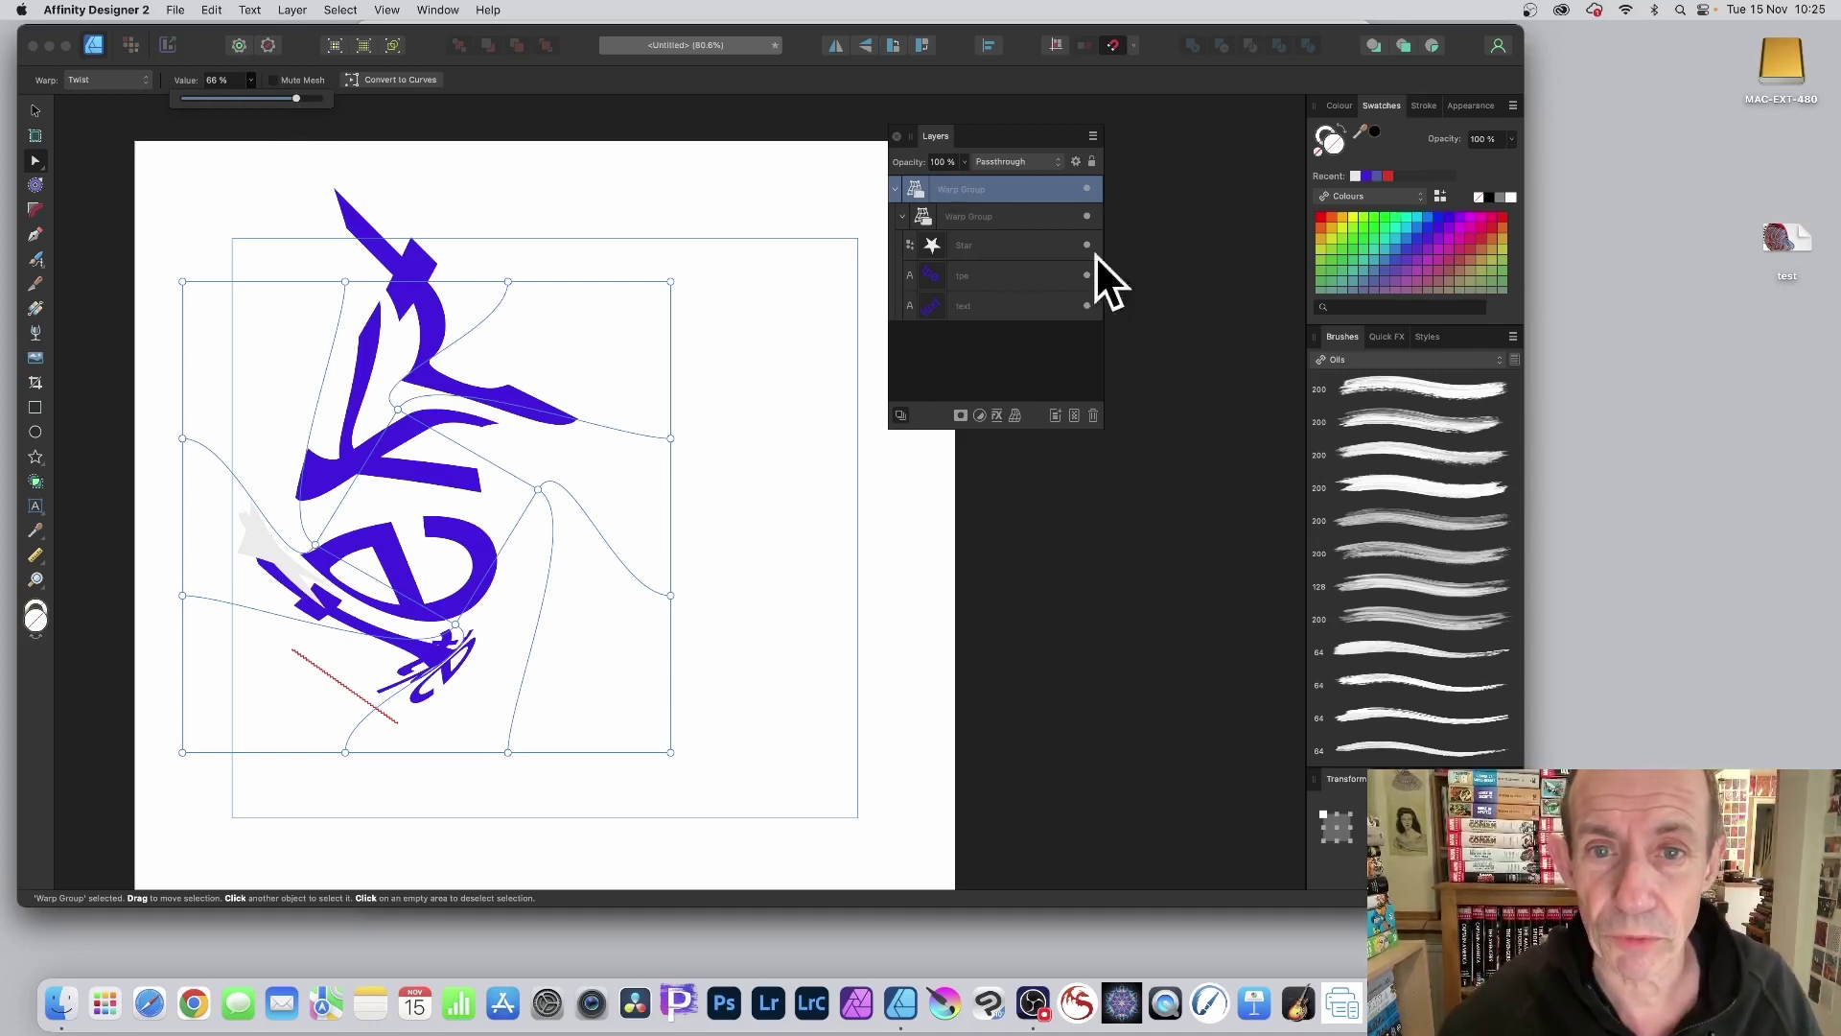
Try converting the nested outer Warp Group to curves, expand a subgroup to inspect its curves, and undo the conversion.
click(938, 217)
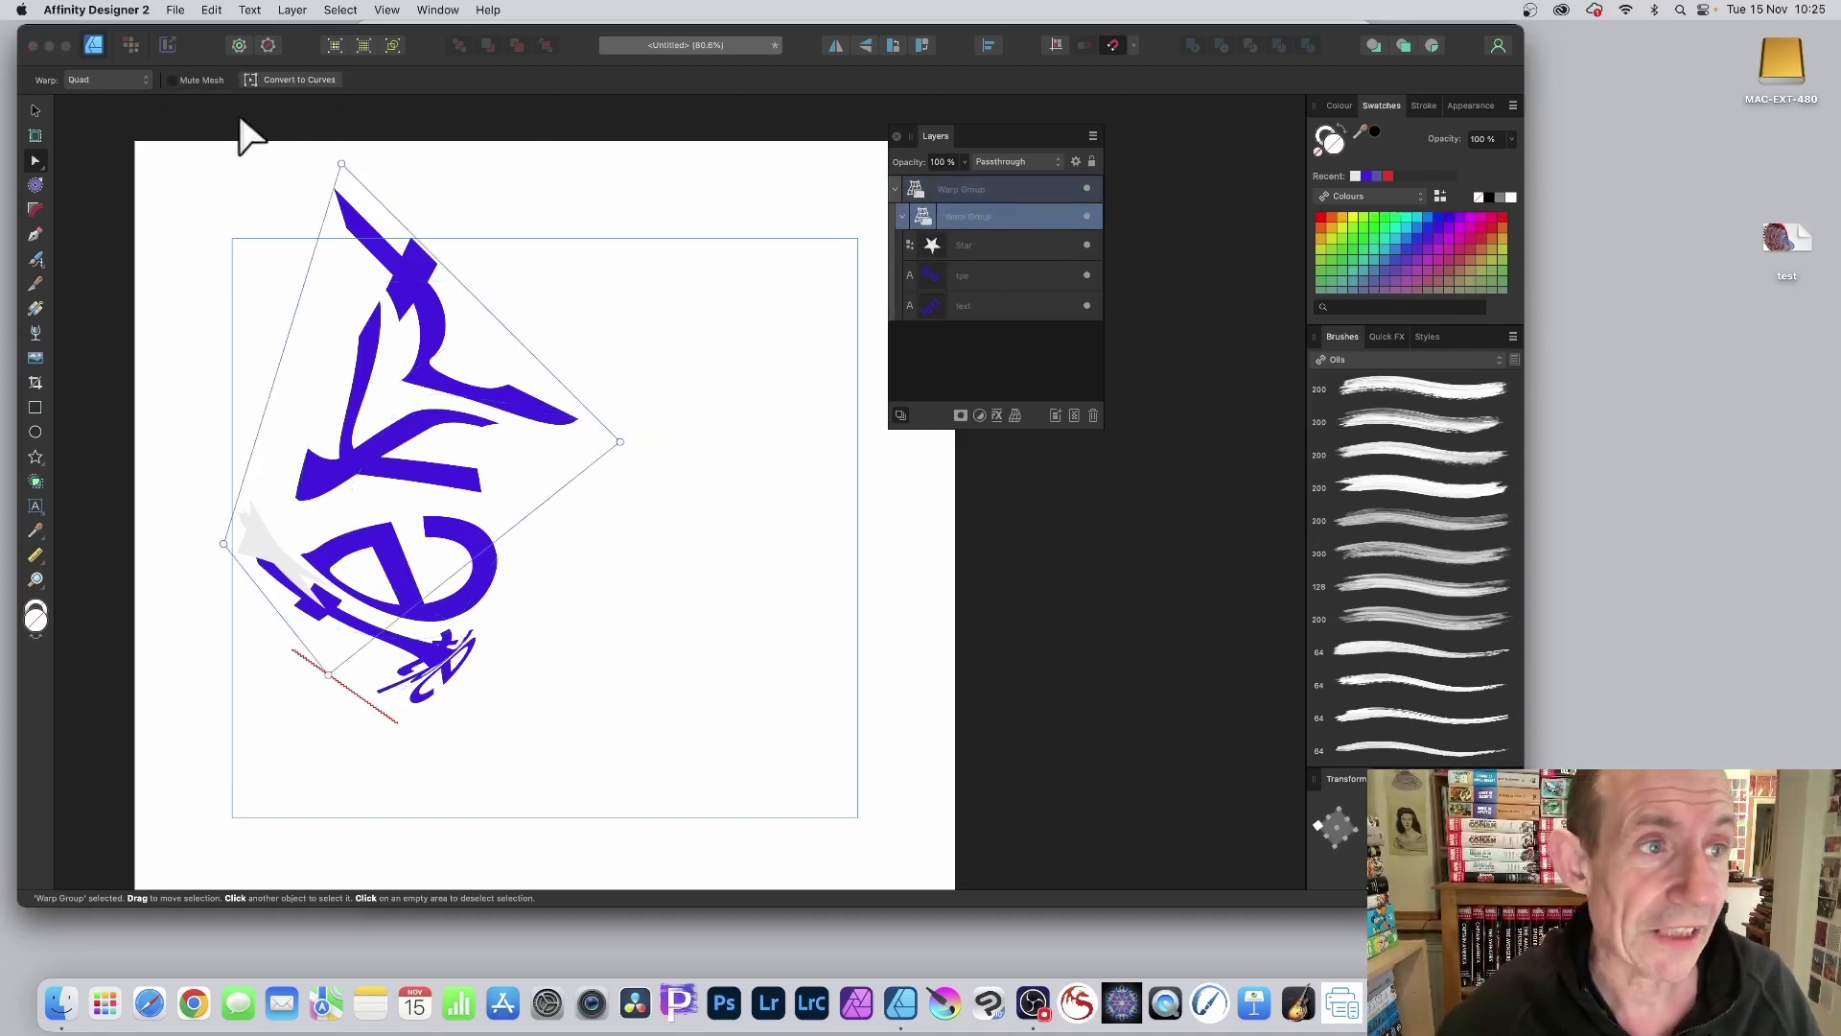
click(907, 188)
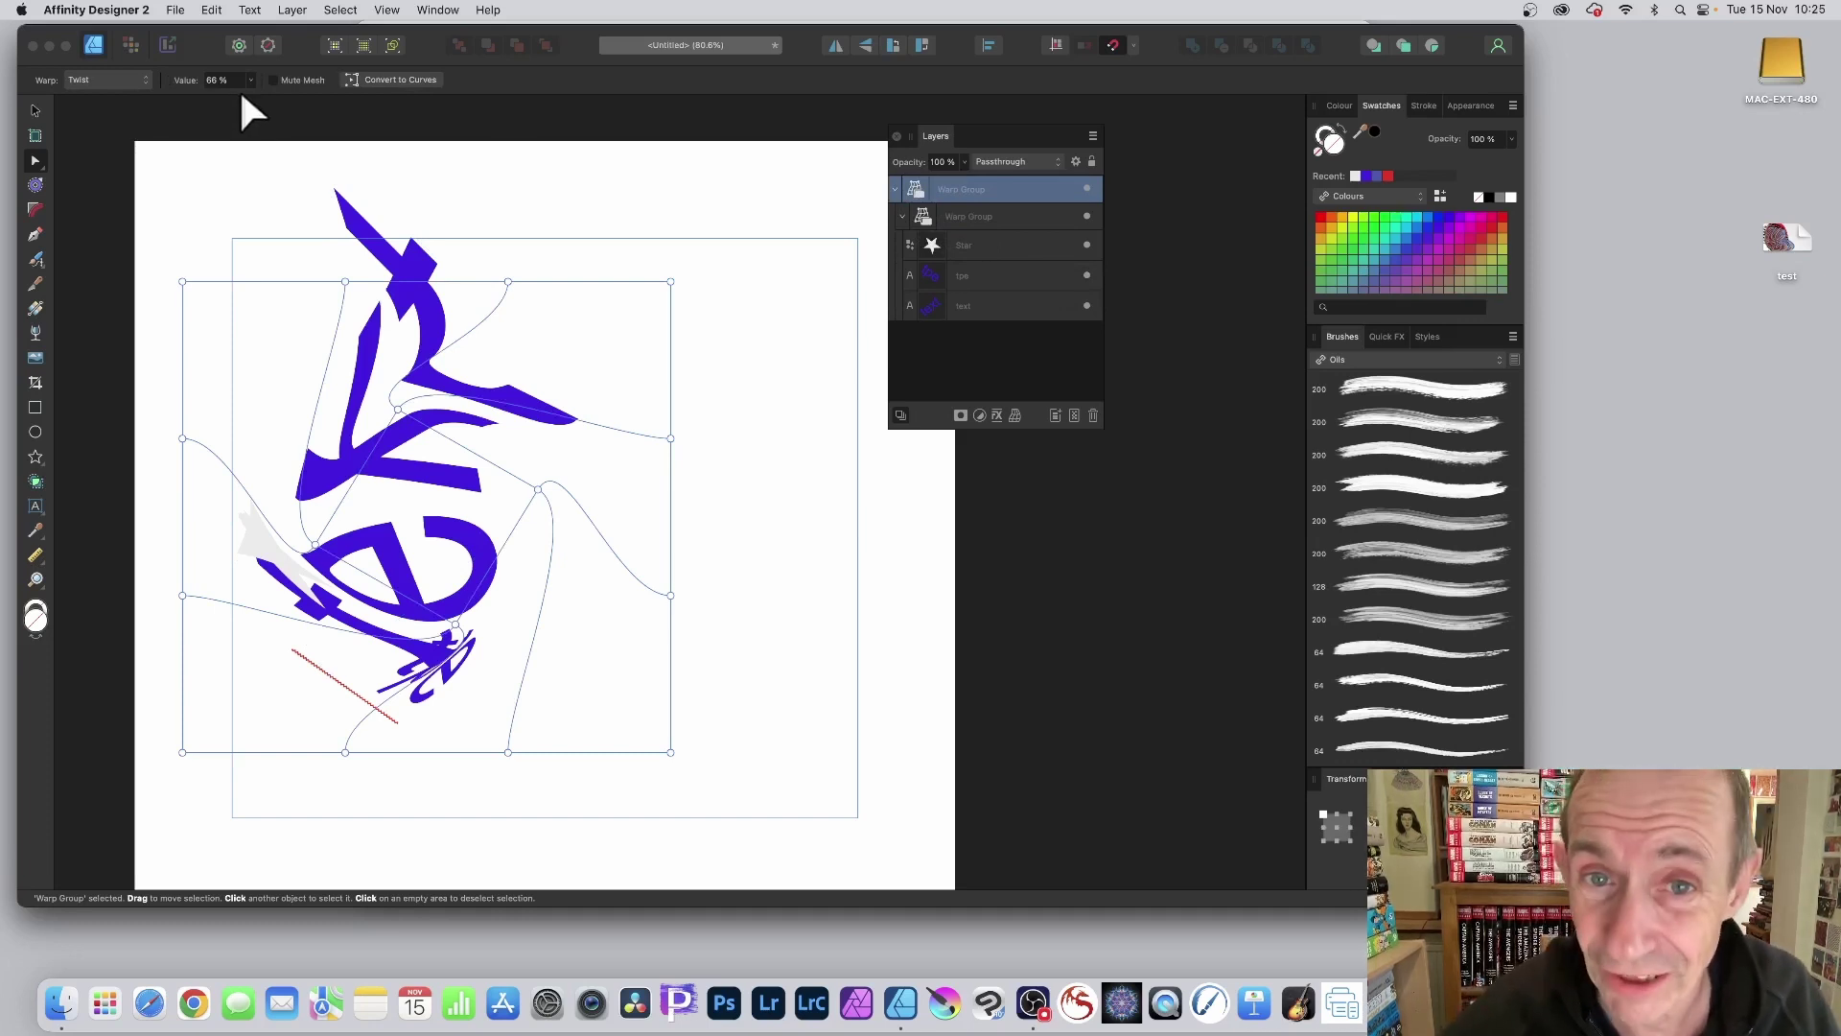
click(400, 80)
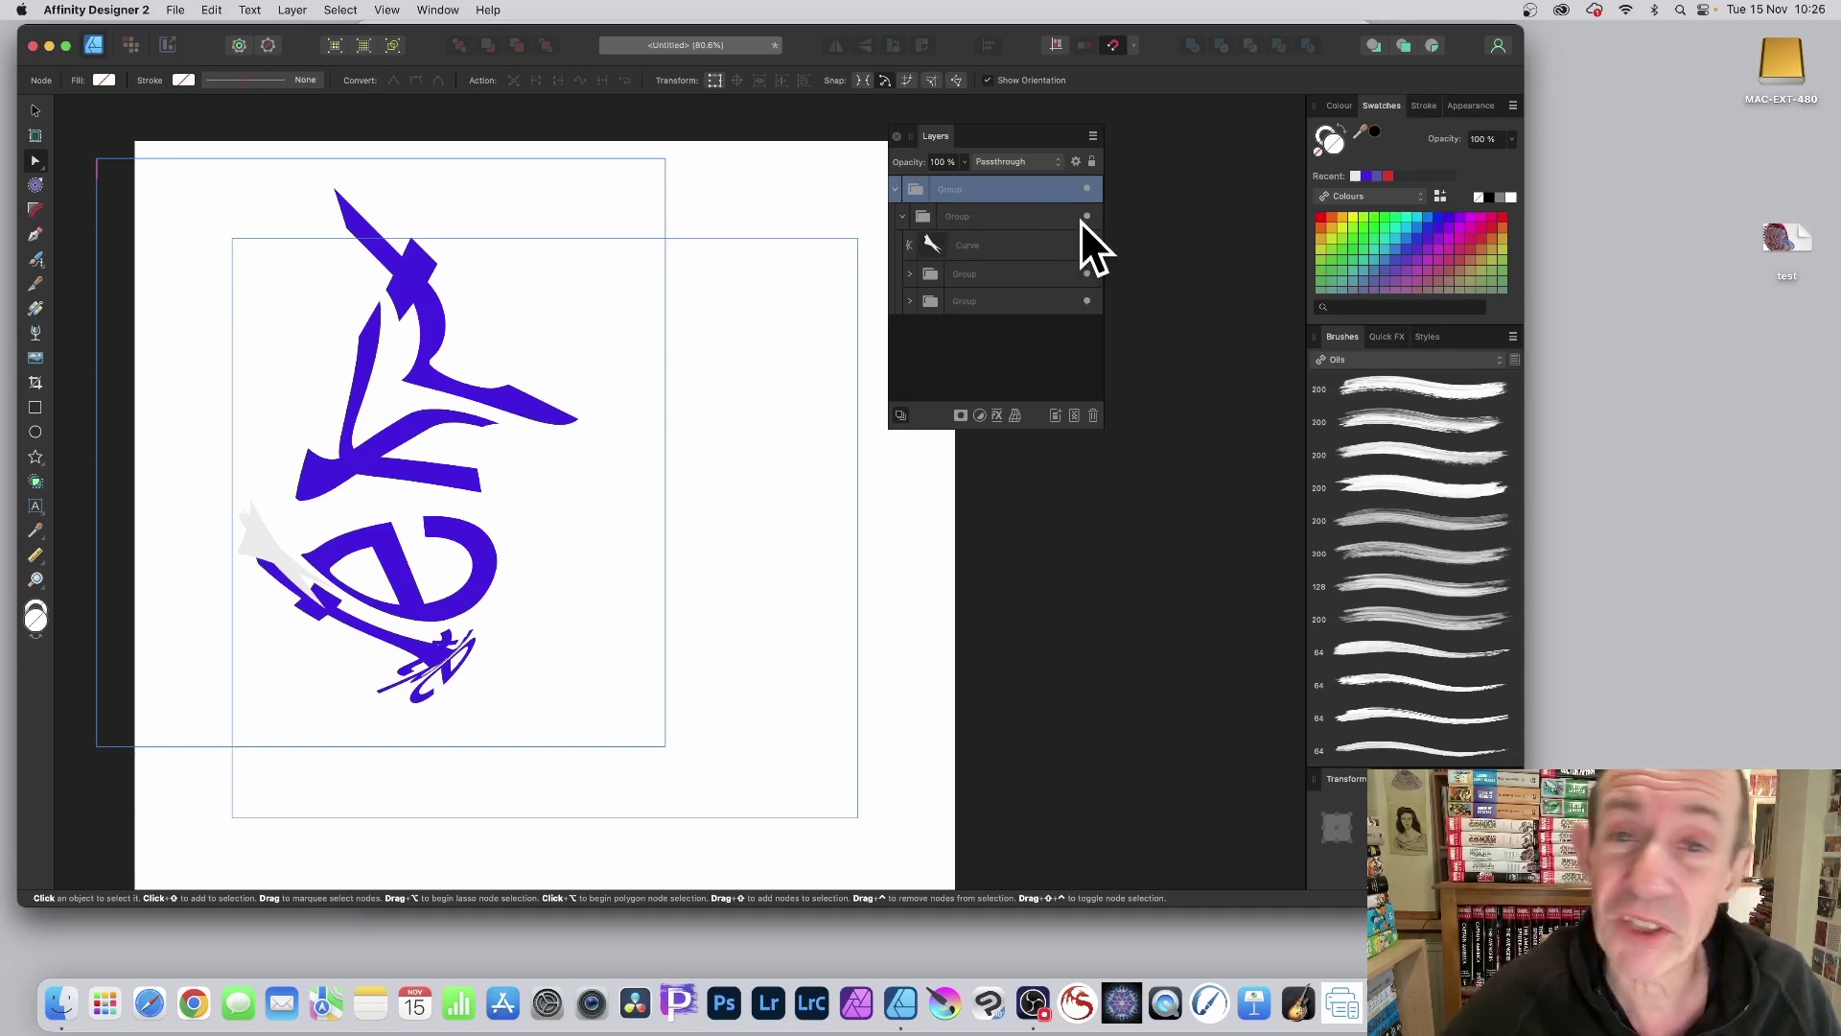
click(910, 274)
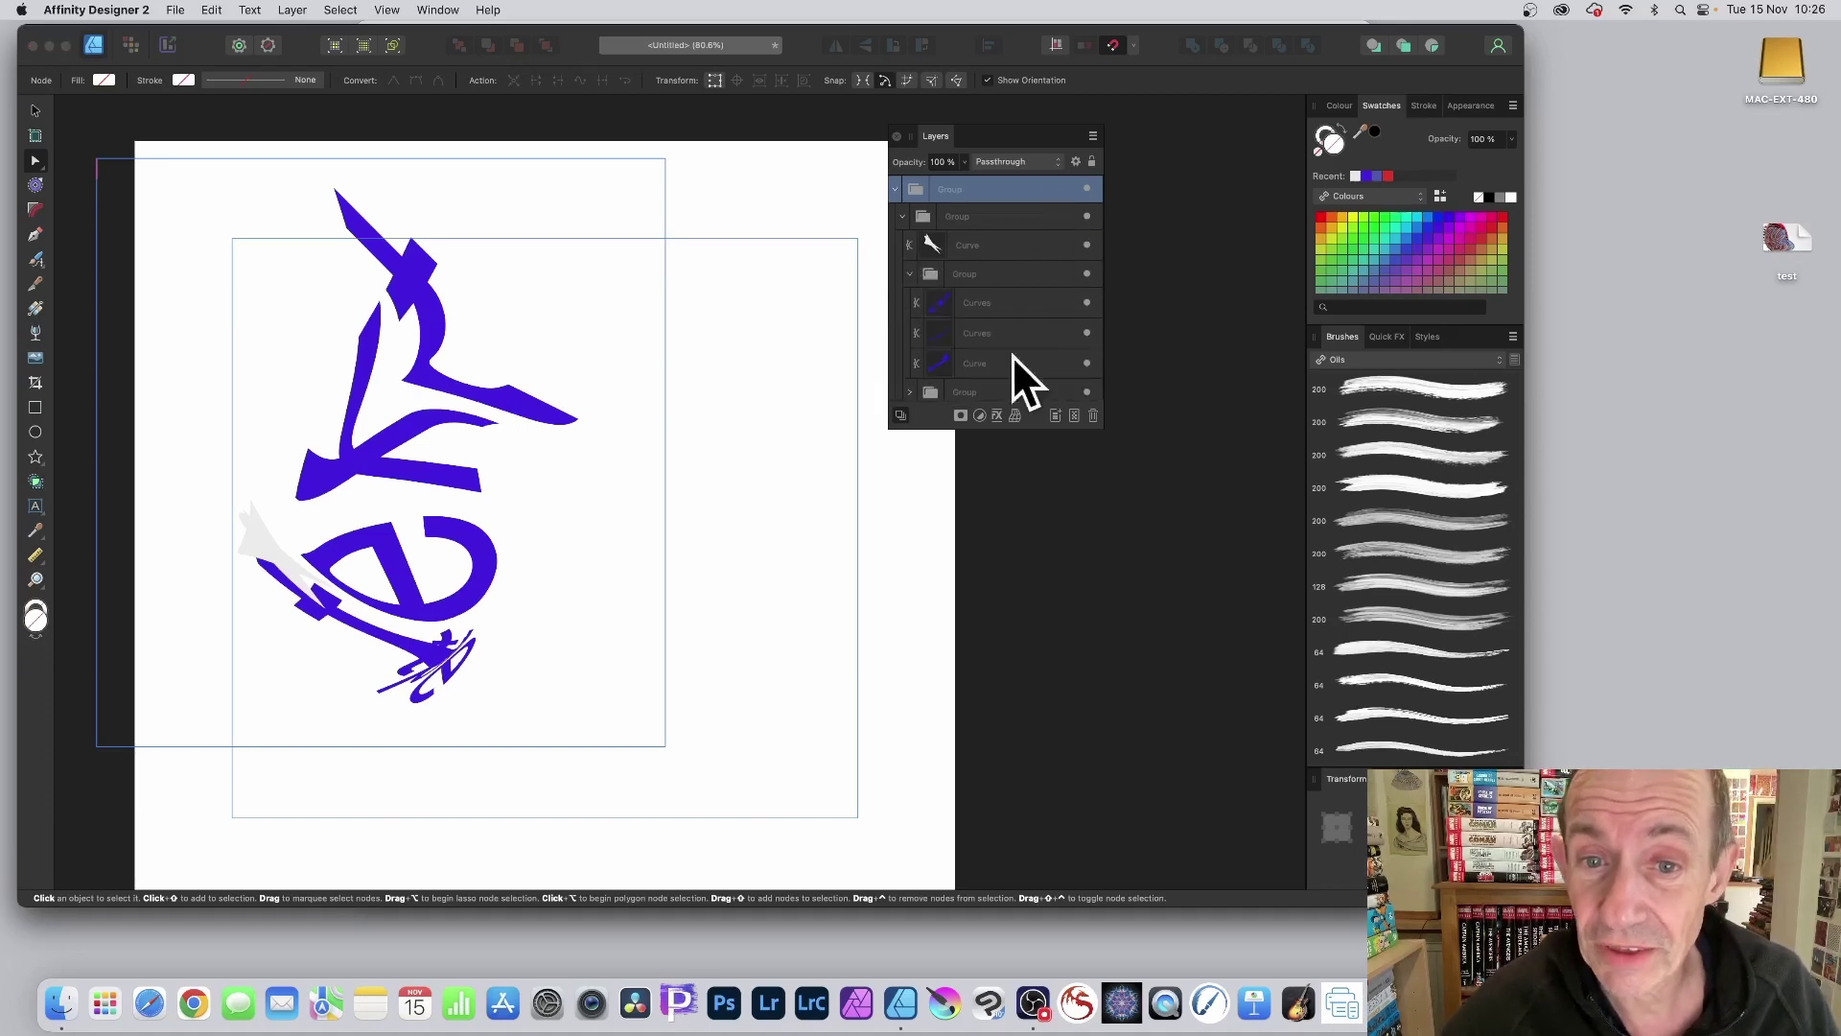
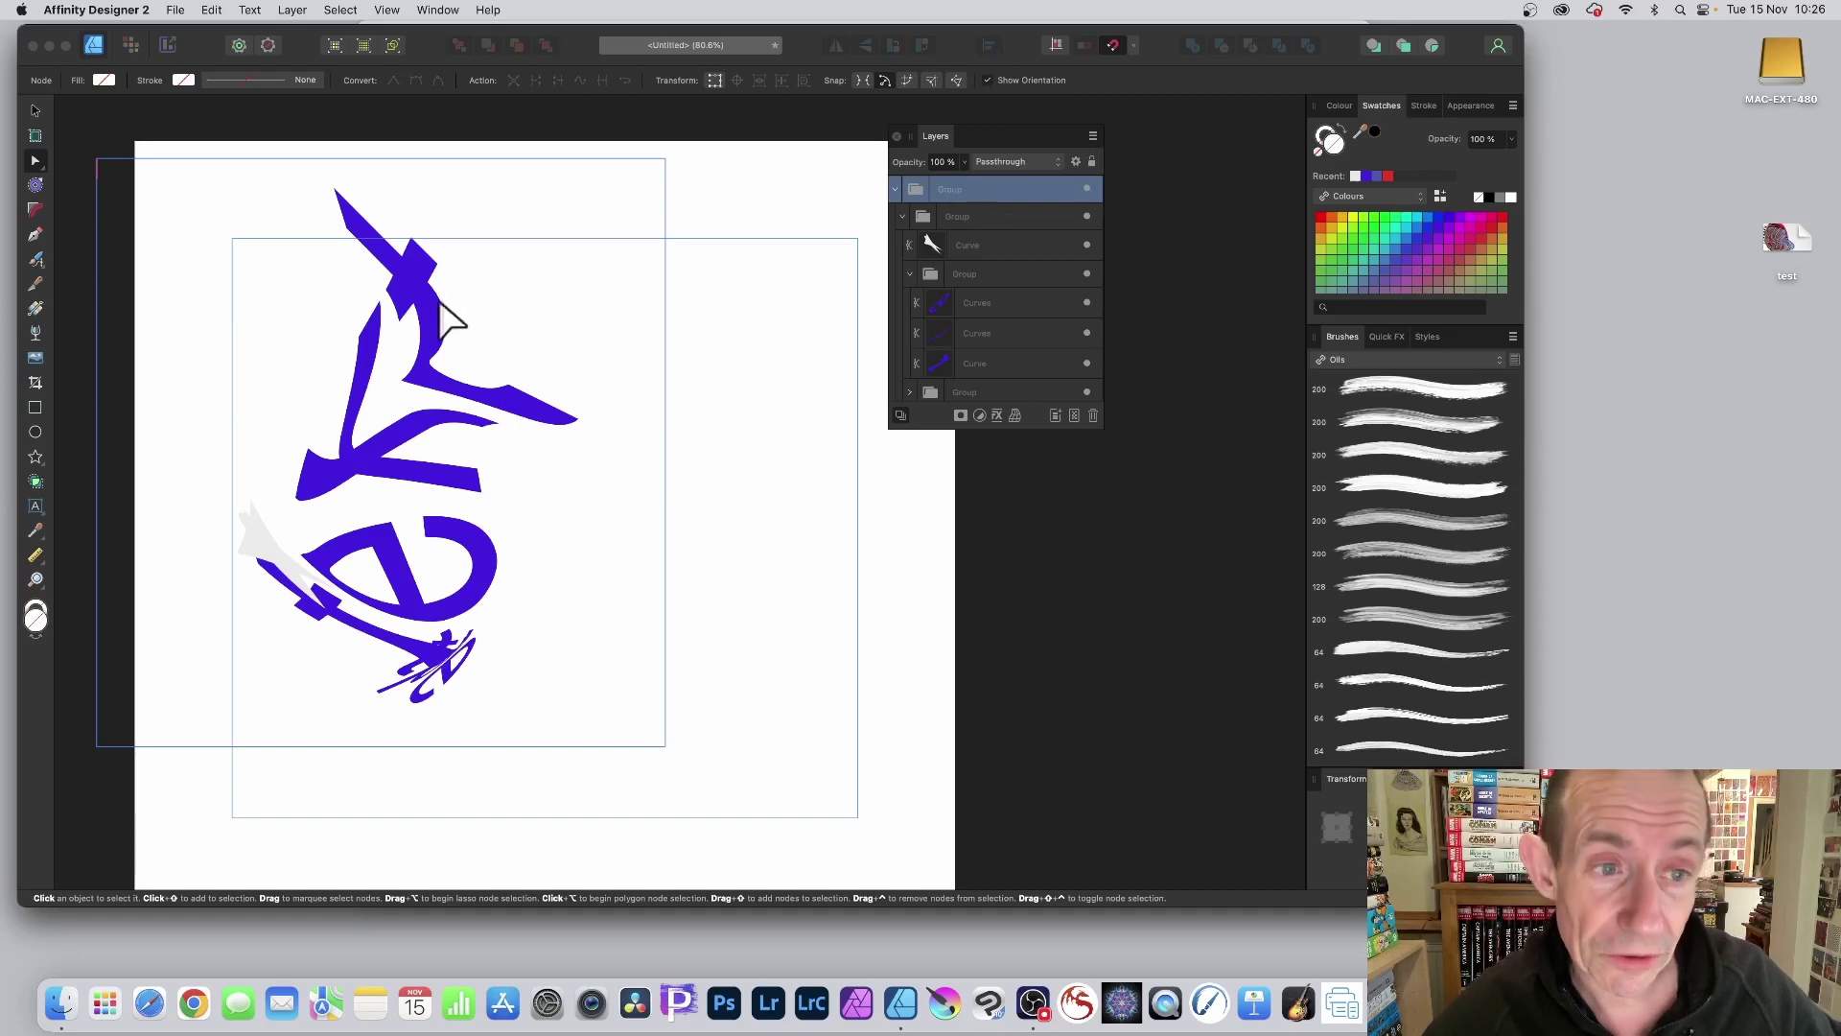
key(super+z)
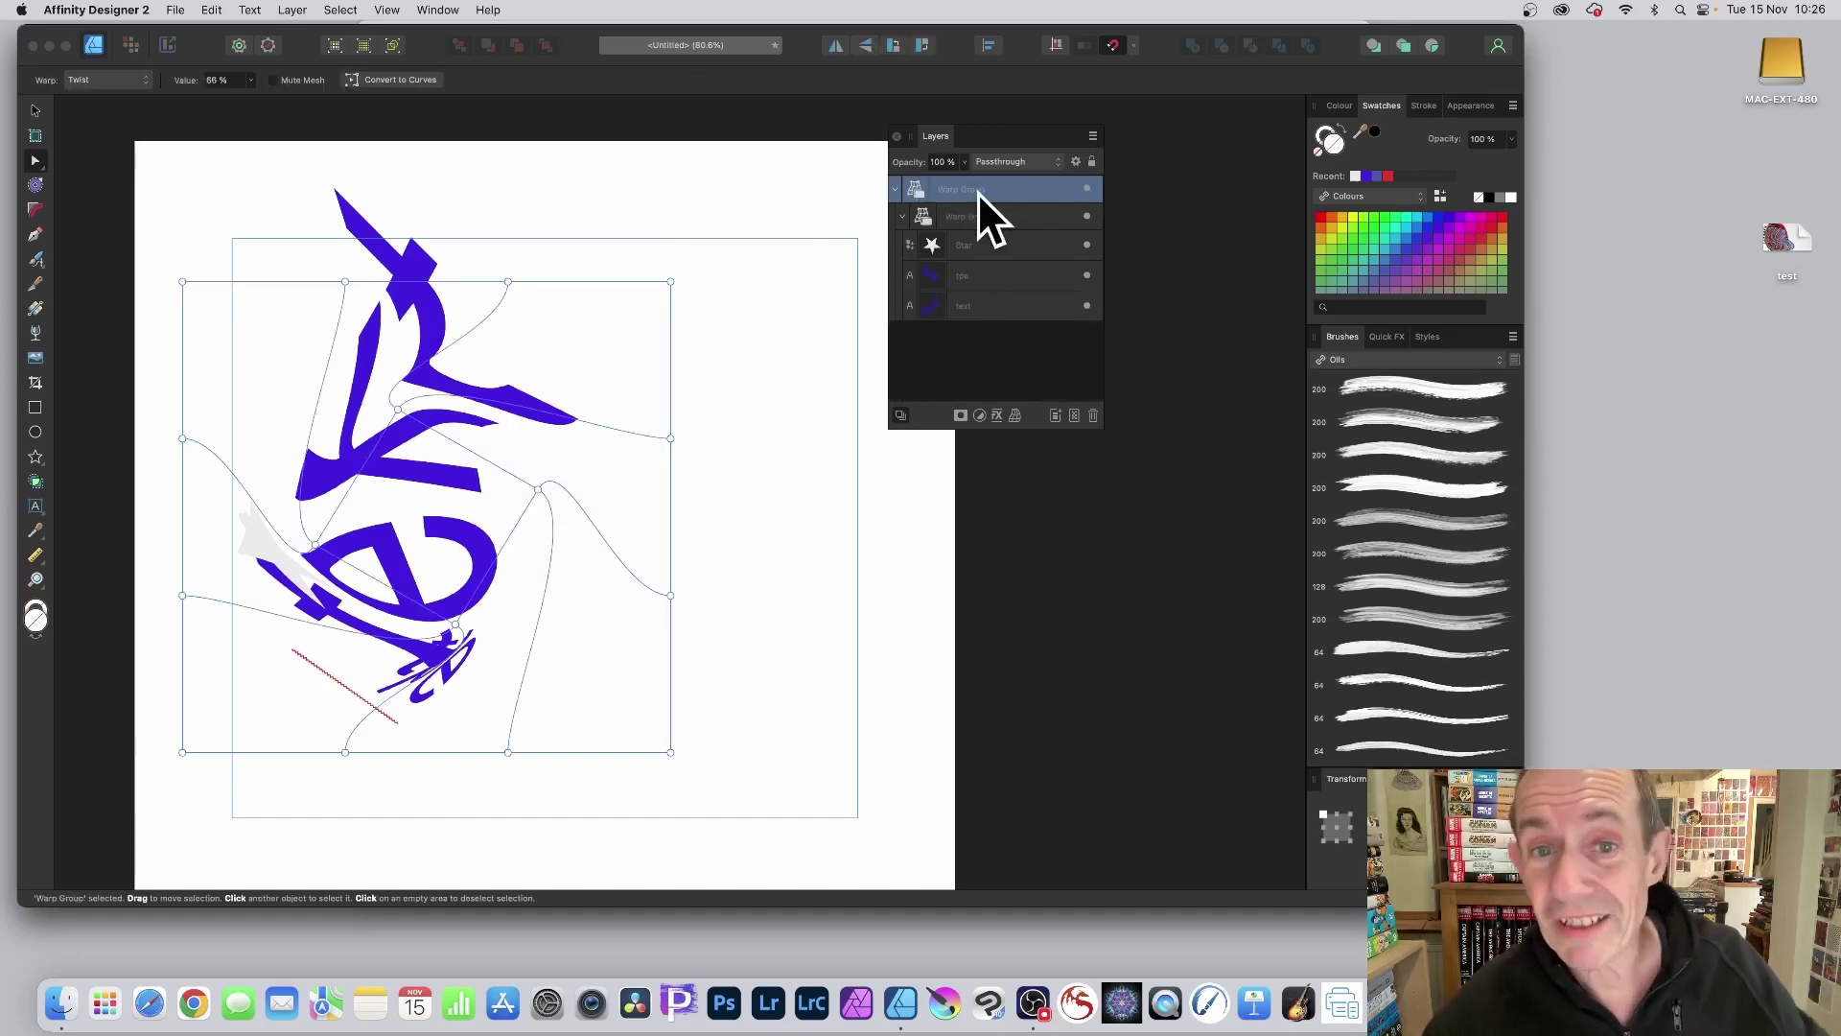
Show the document's Assets library and undock it as a floating window beside the canvas.
click(446, 10)
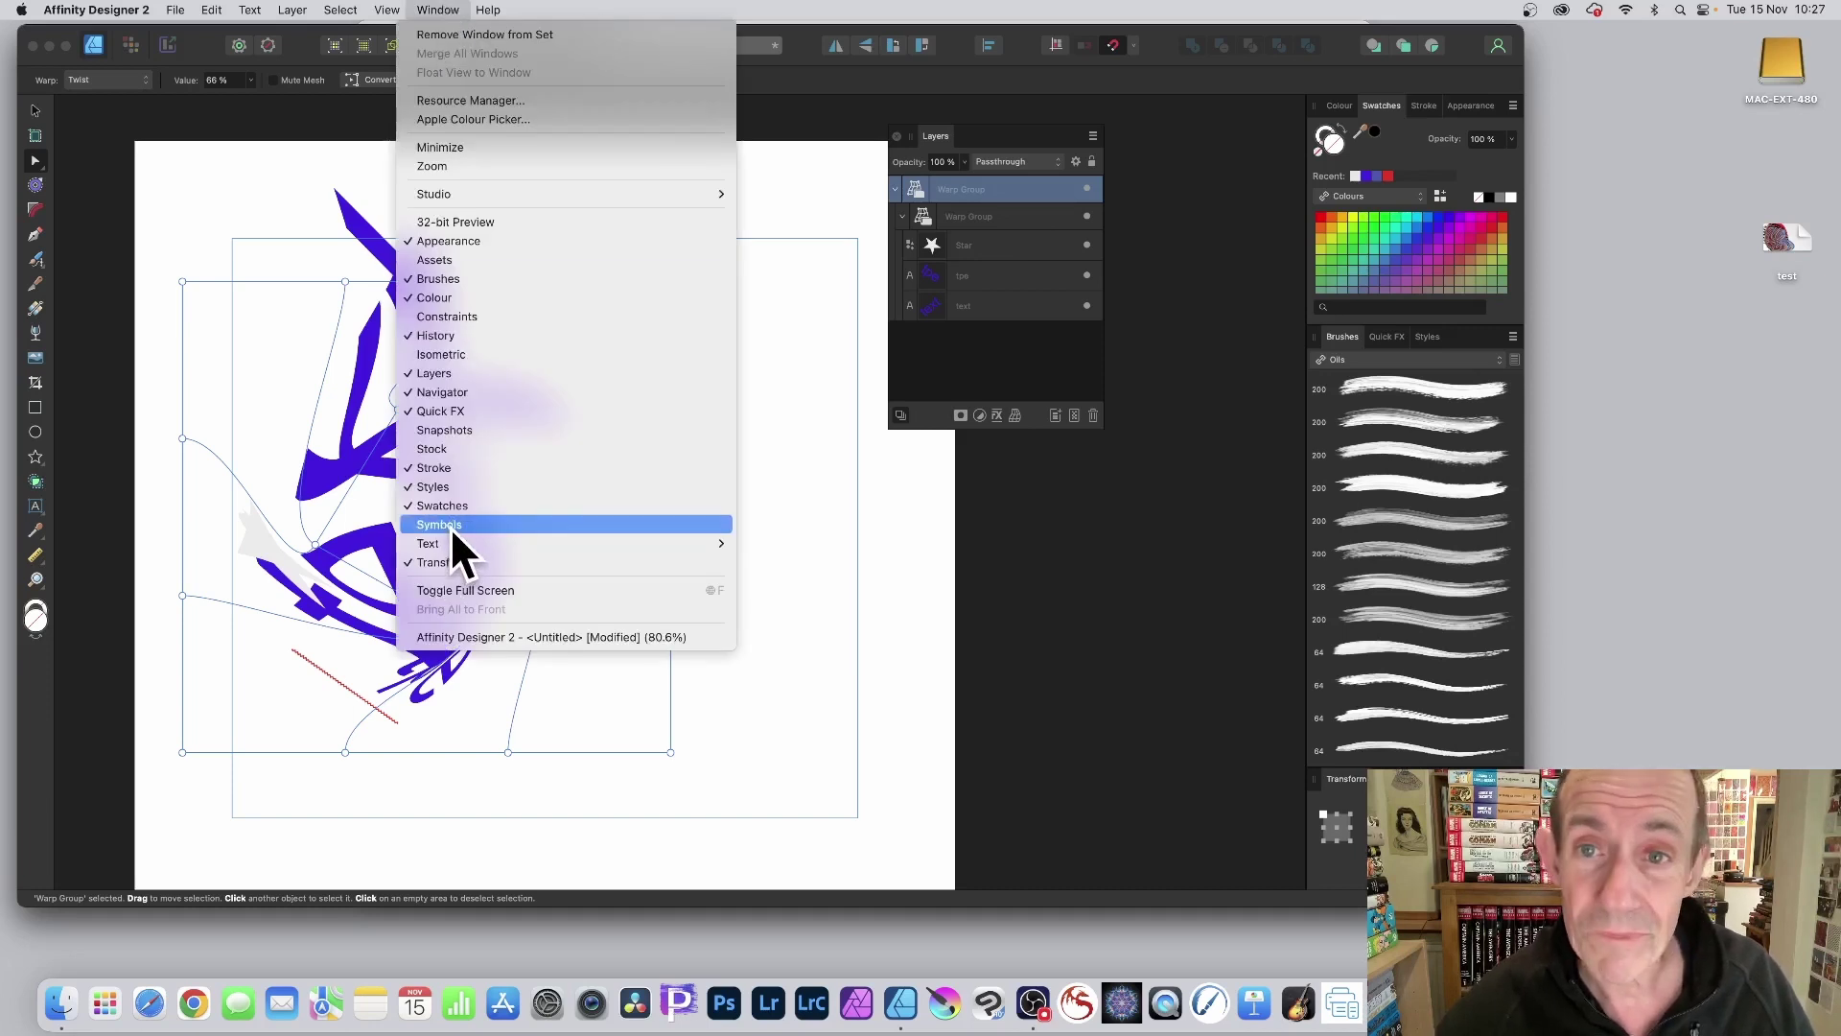
click(474, 260)
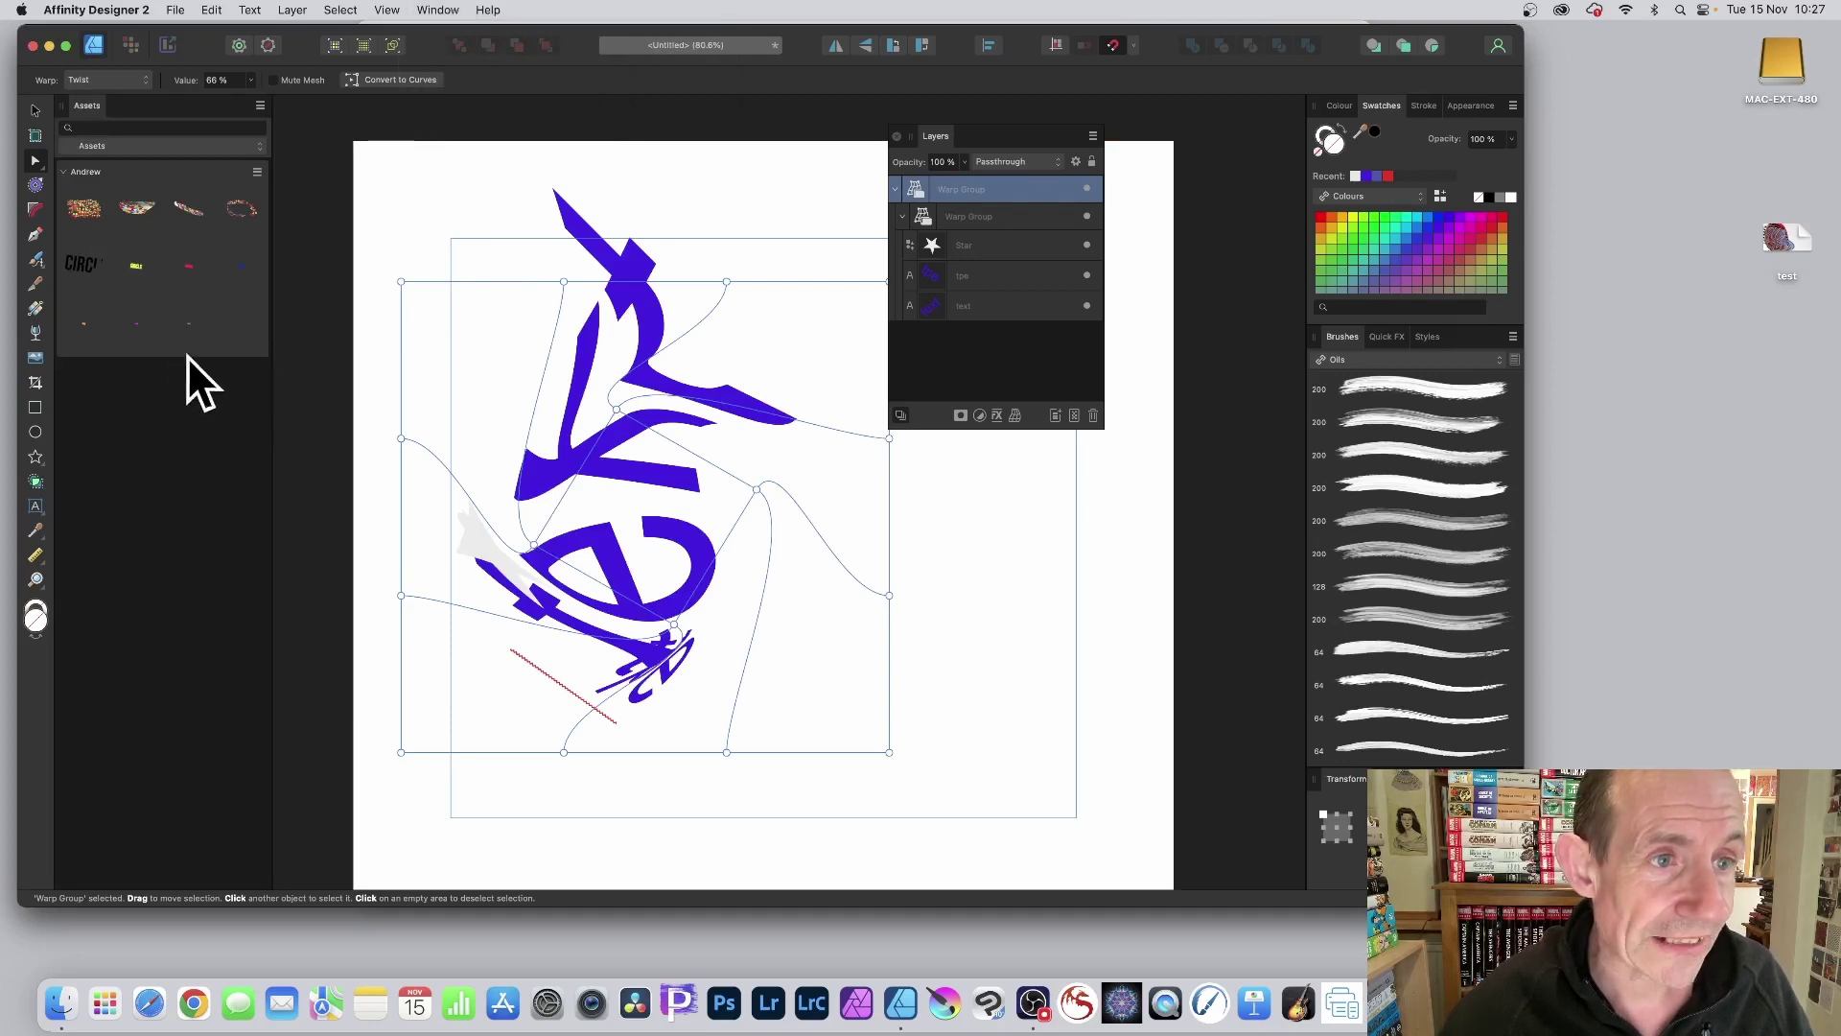
click(259, 105)
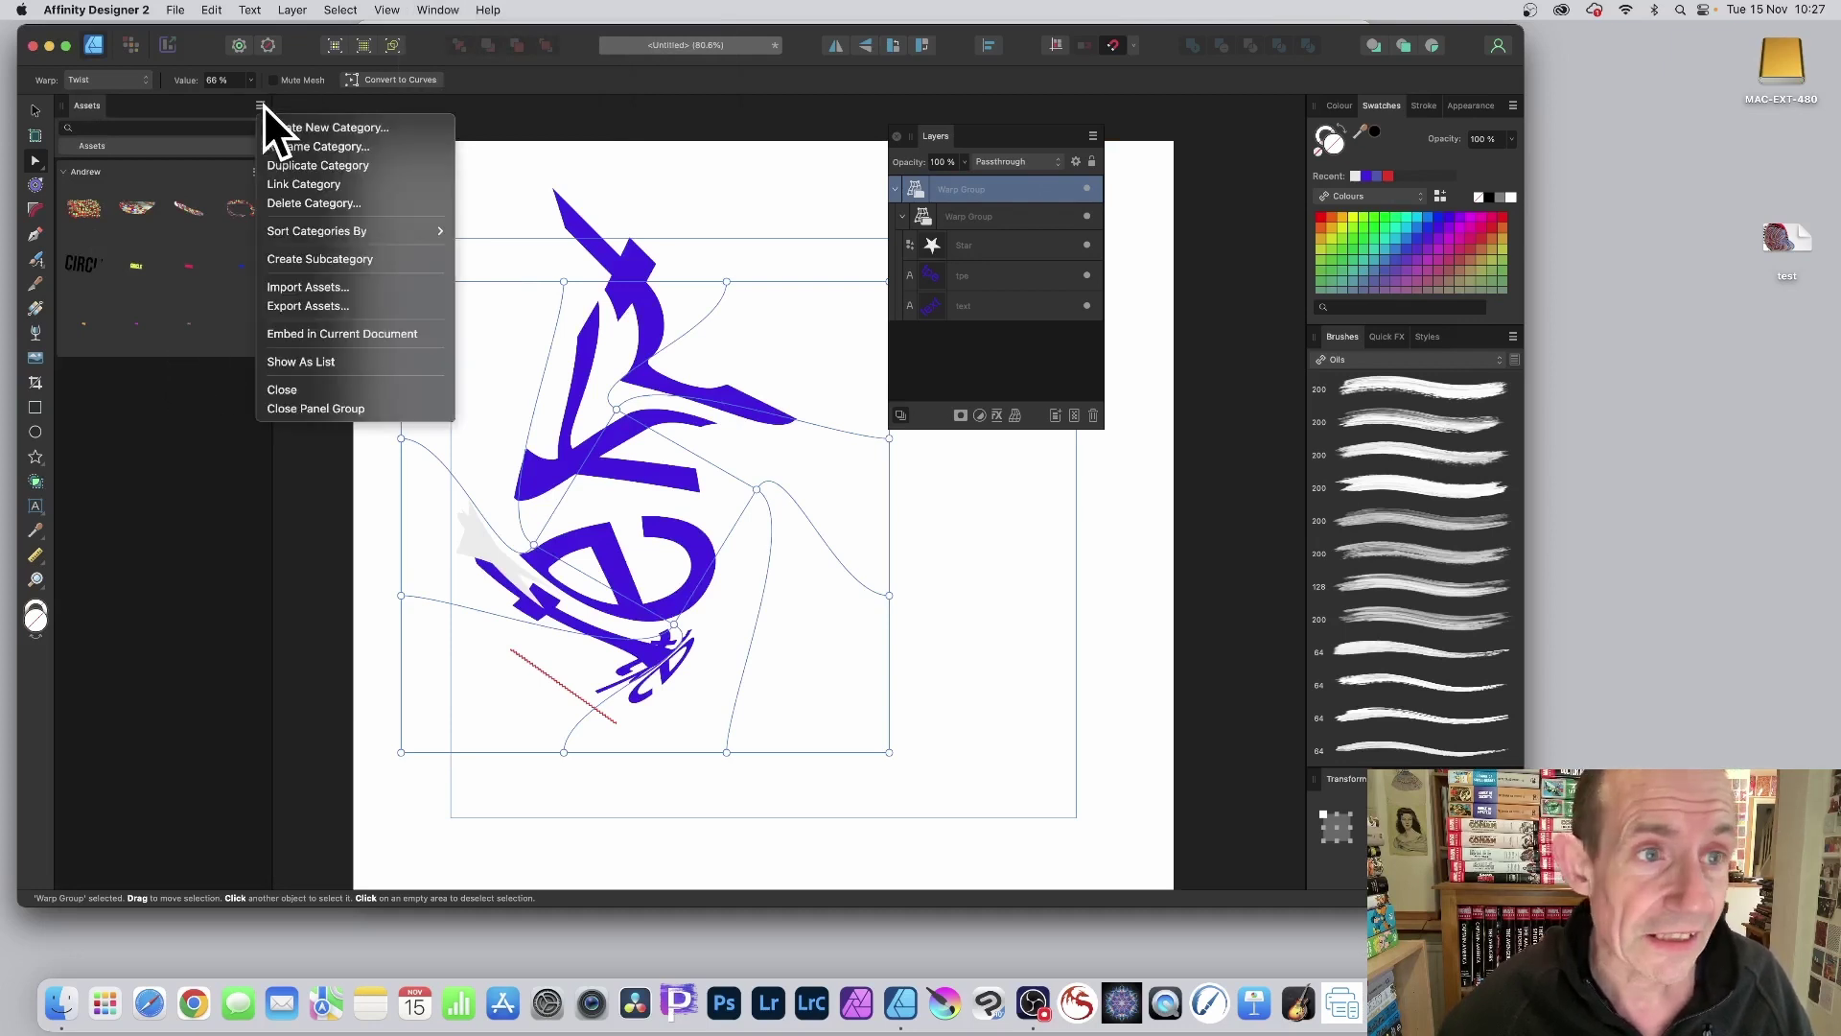
click(215, 134)
drag(254, 163, 136, 237)
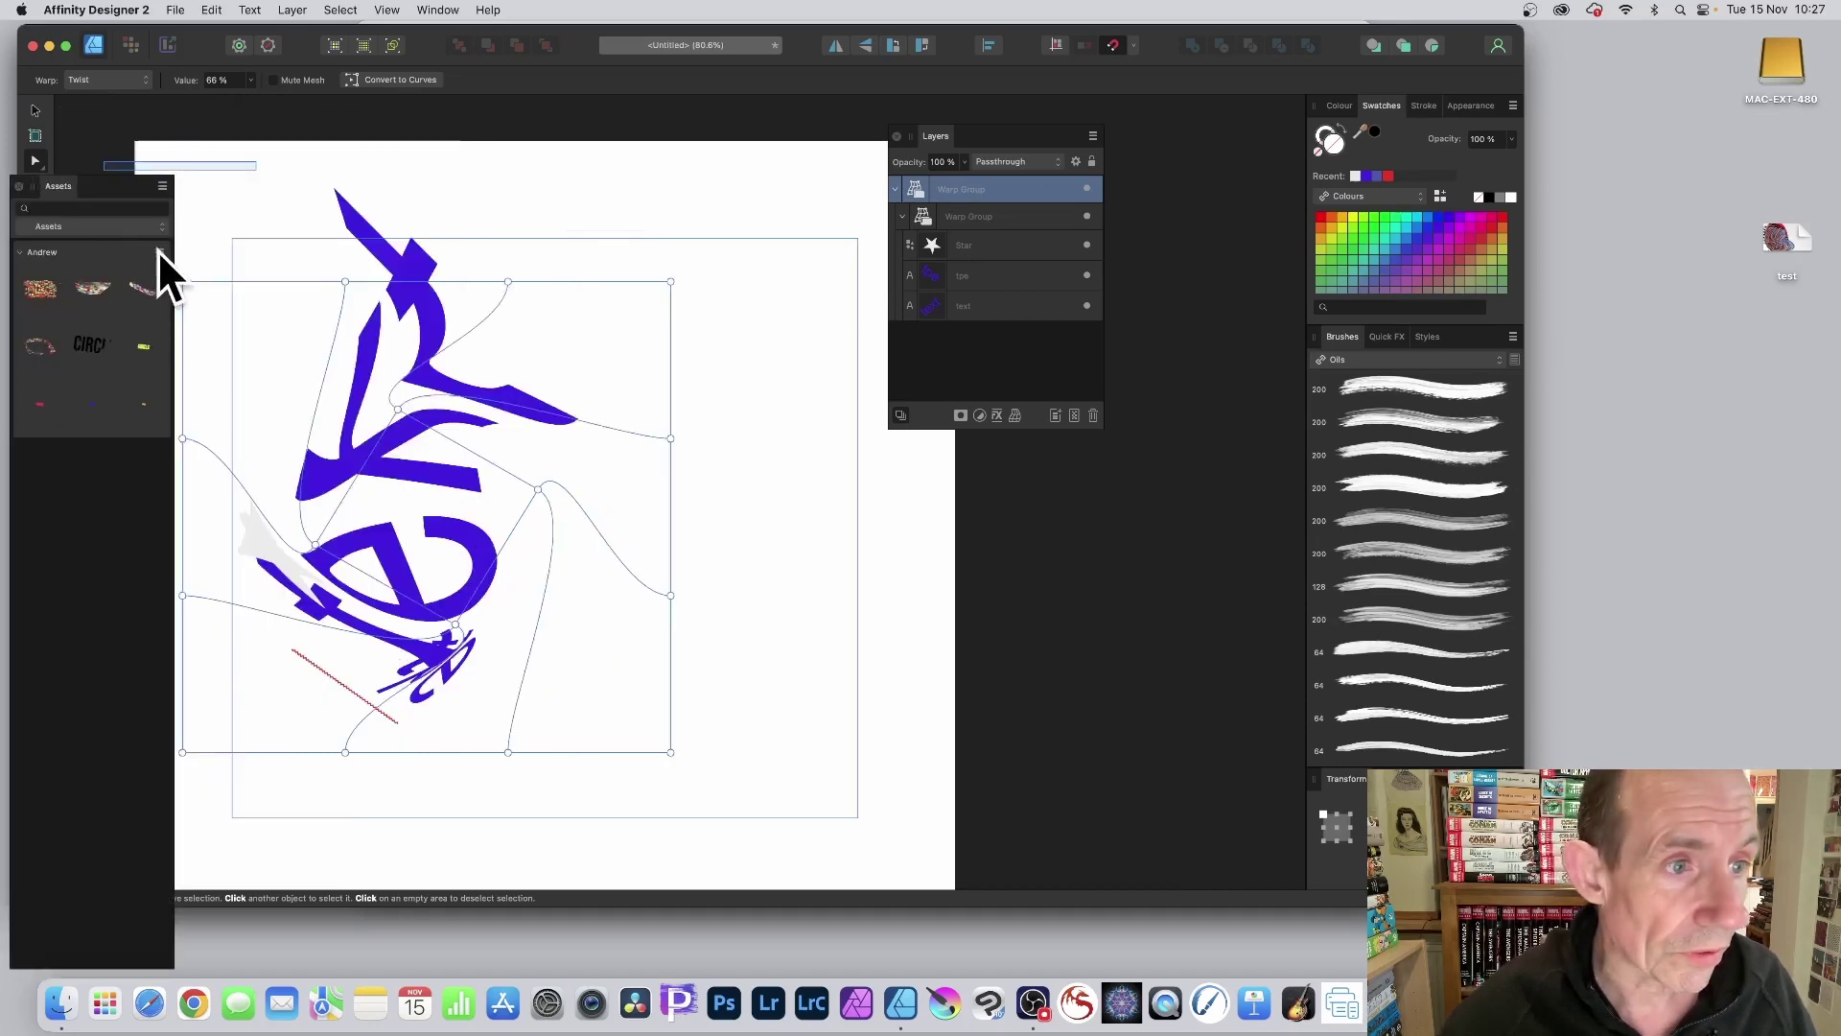
Save the selected outer Warp Group as an asset, place a copy of it up and right of the original, and expand the copy's layers.
click(160, 251)
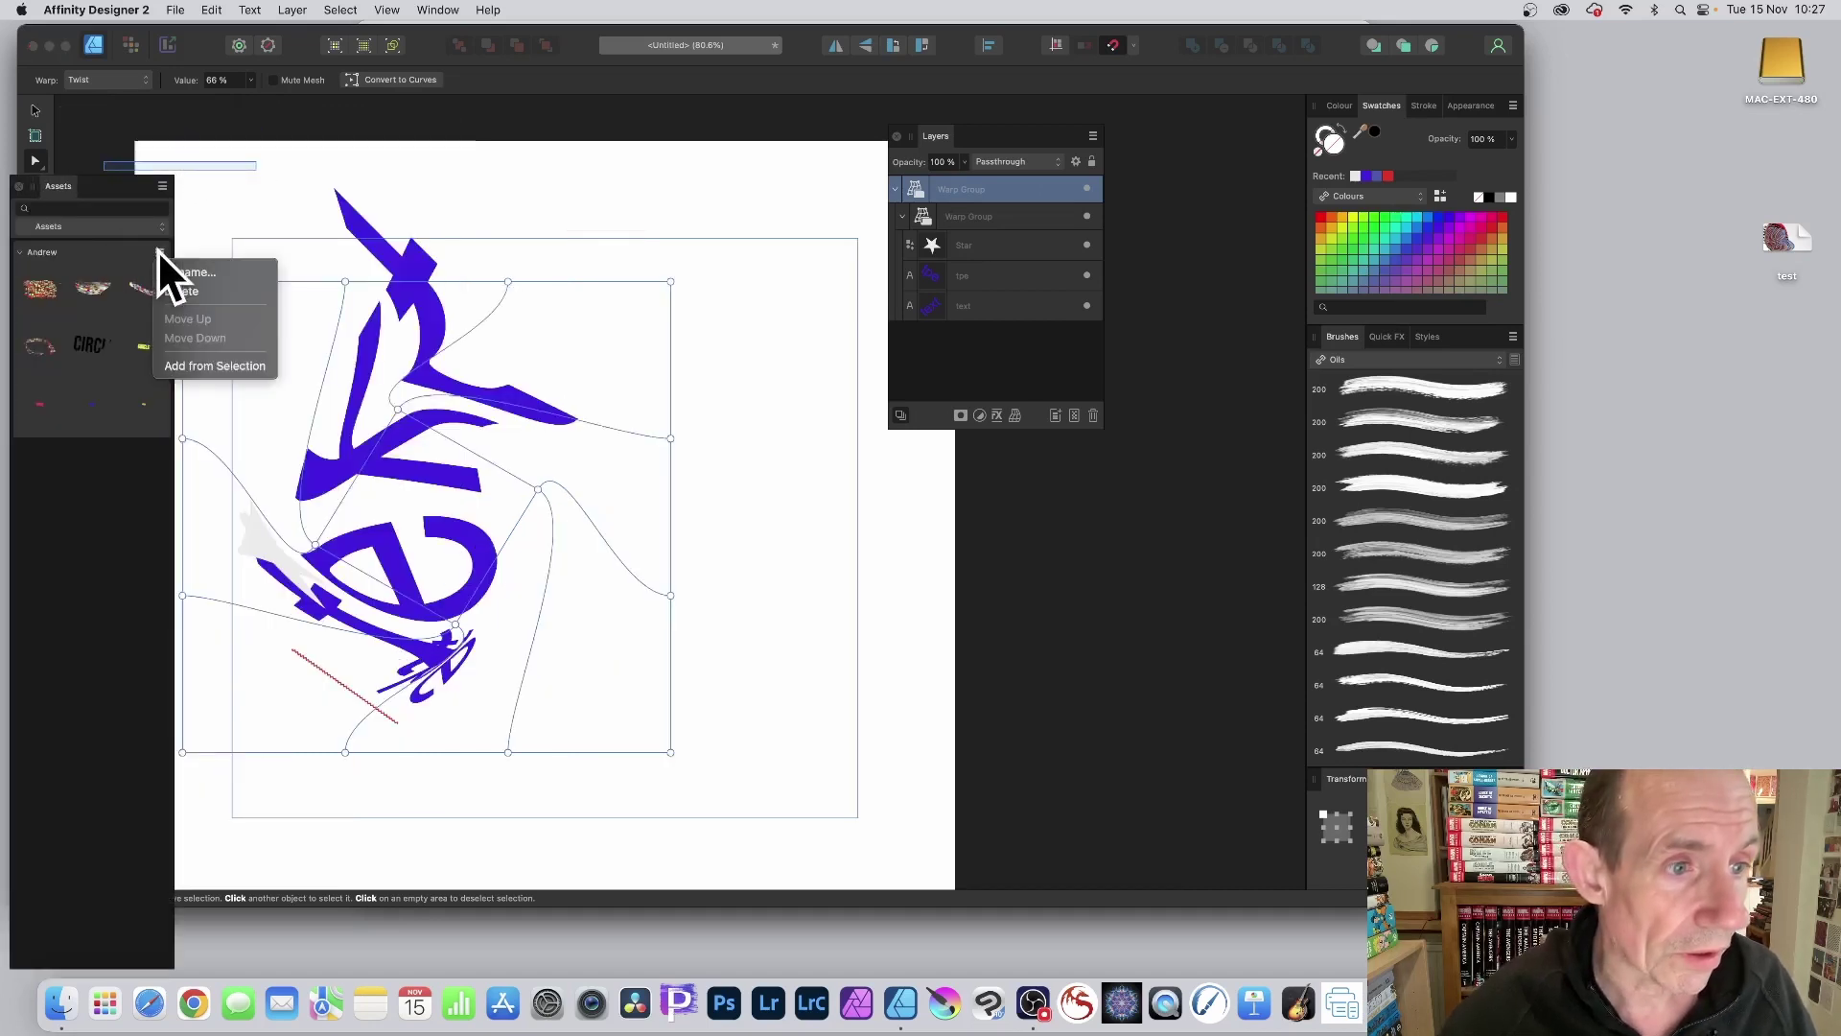
click(215, 365)
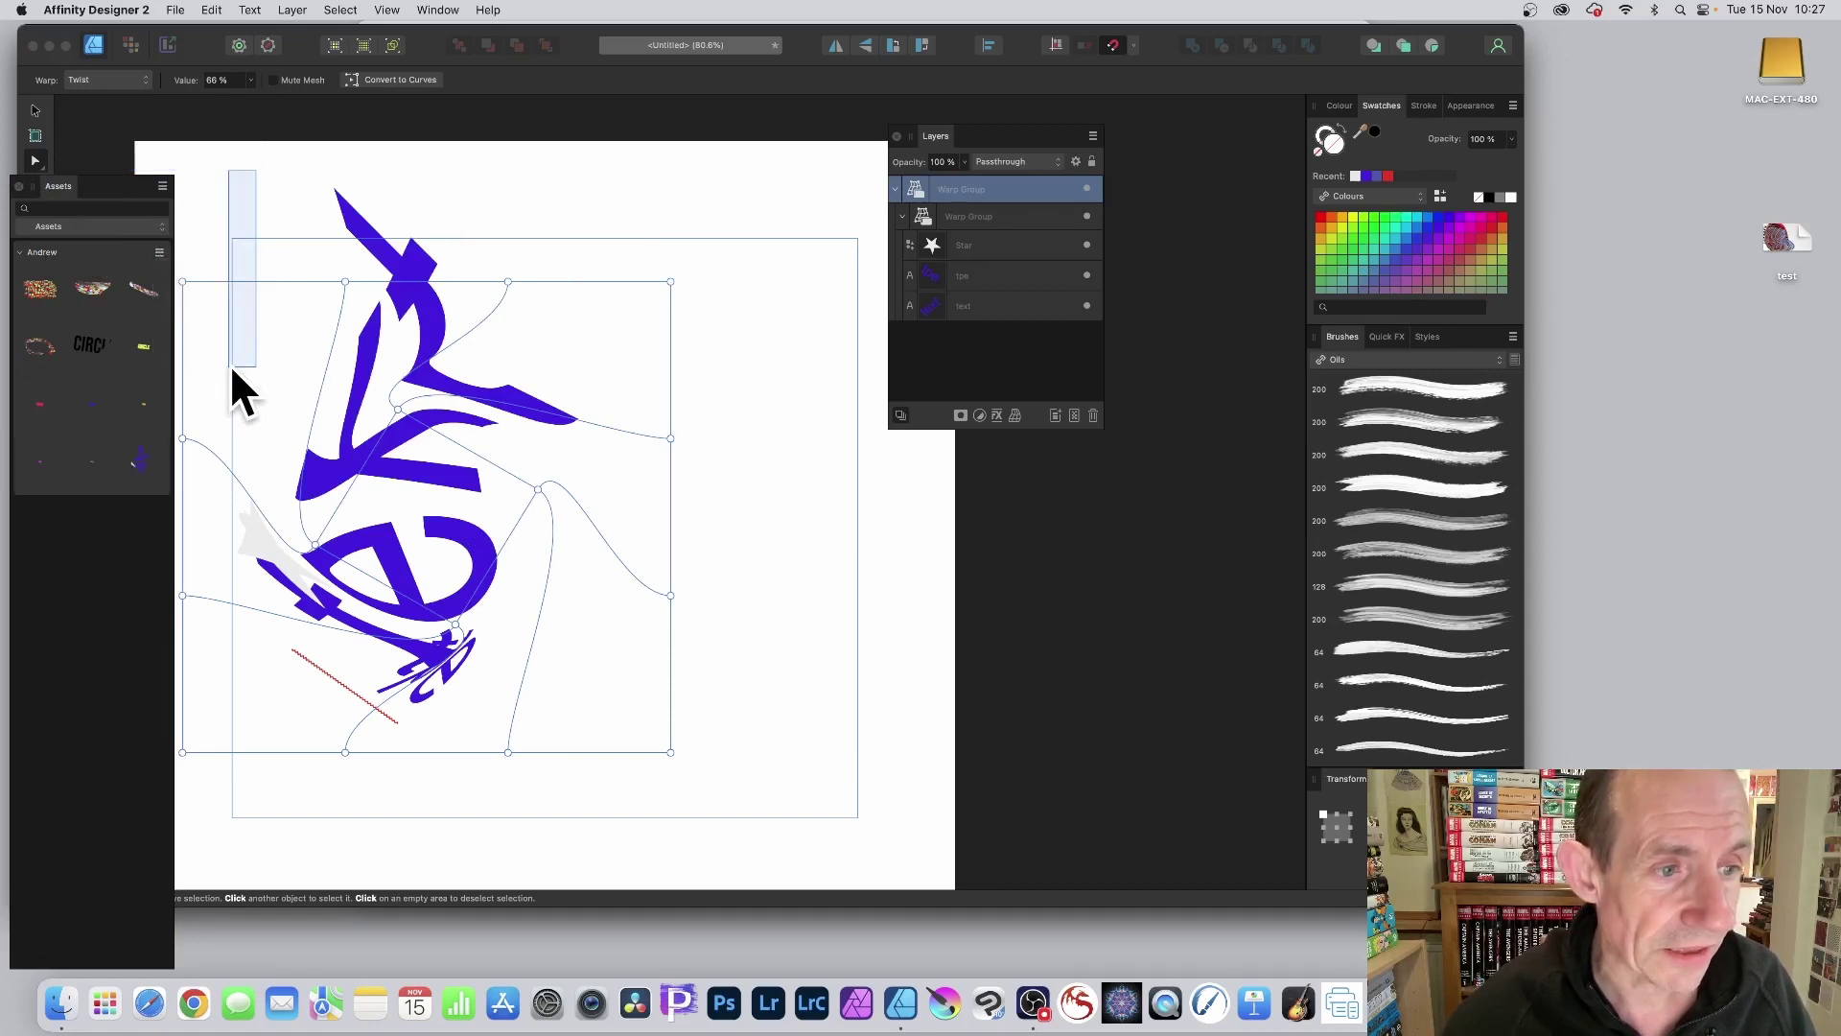
drag(138, 459, 707, 431)
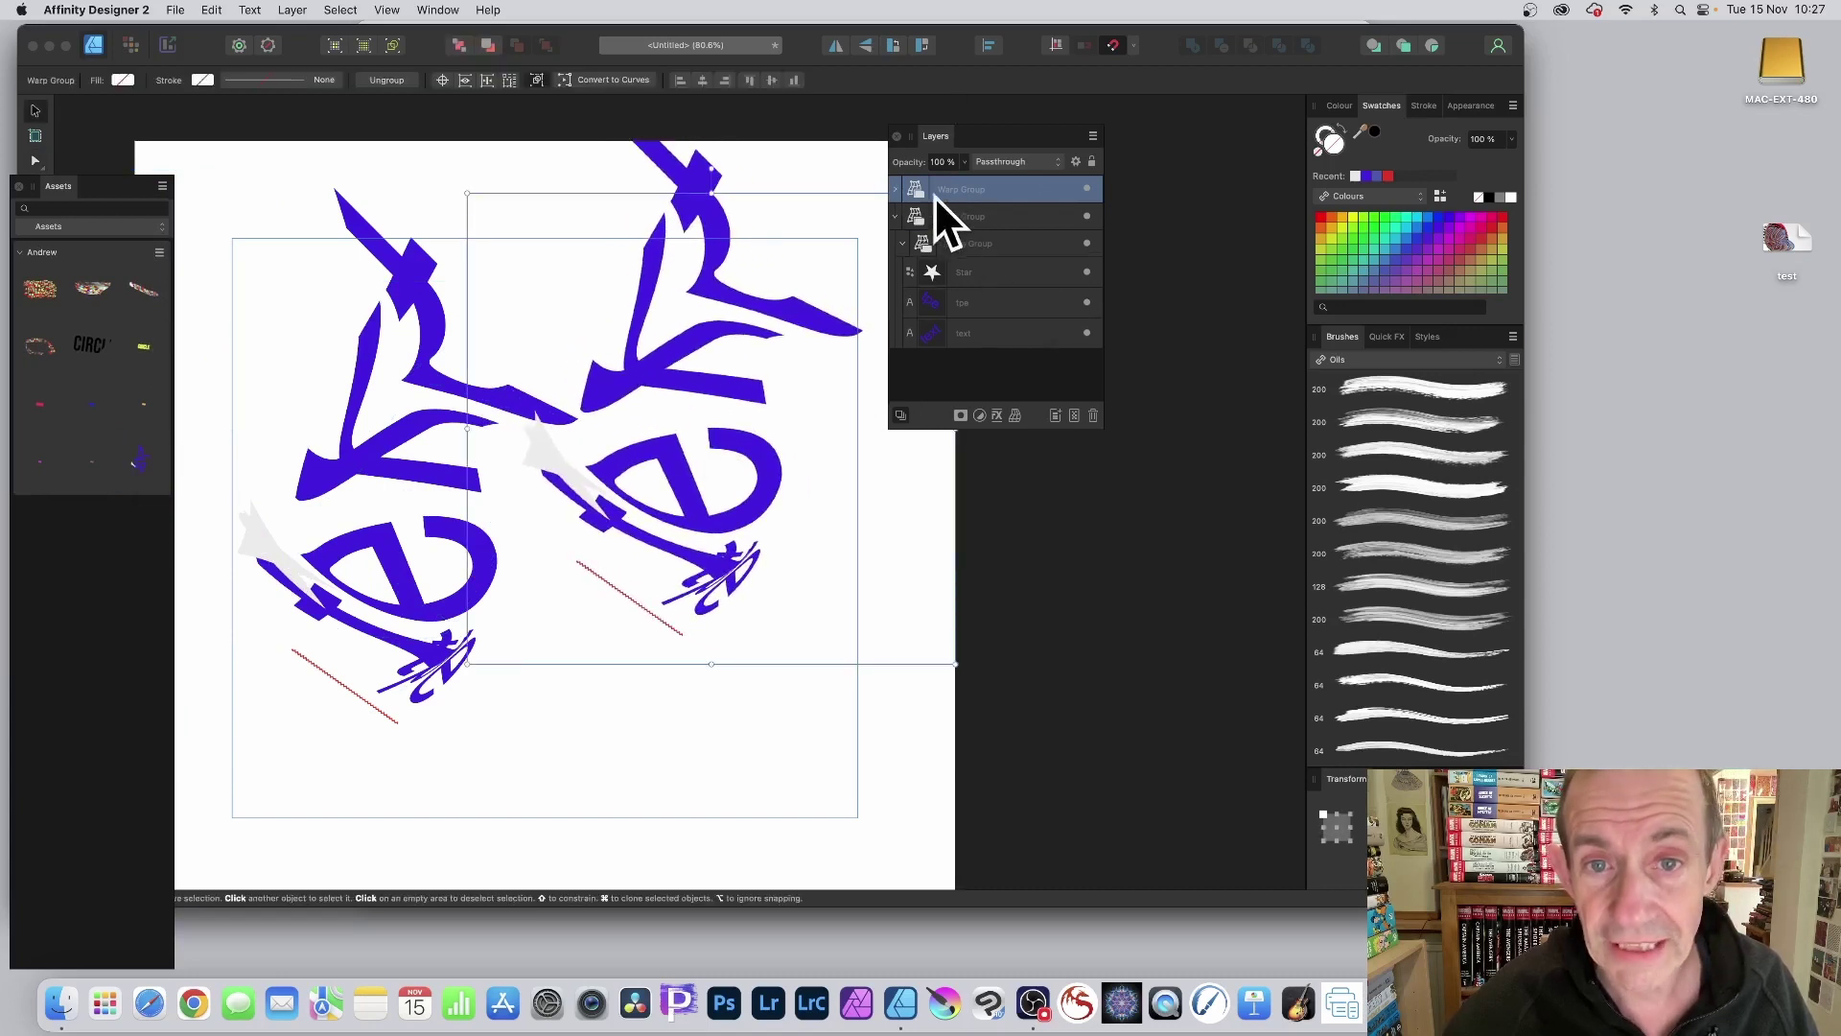
click(895, 190)
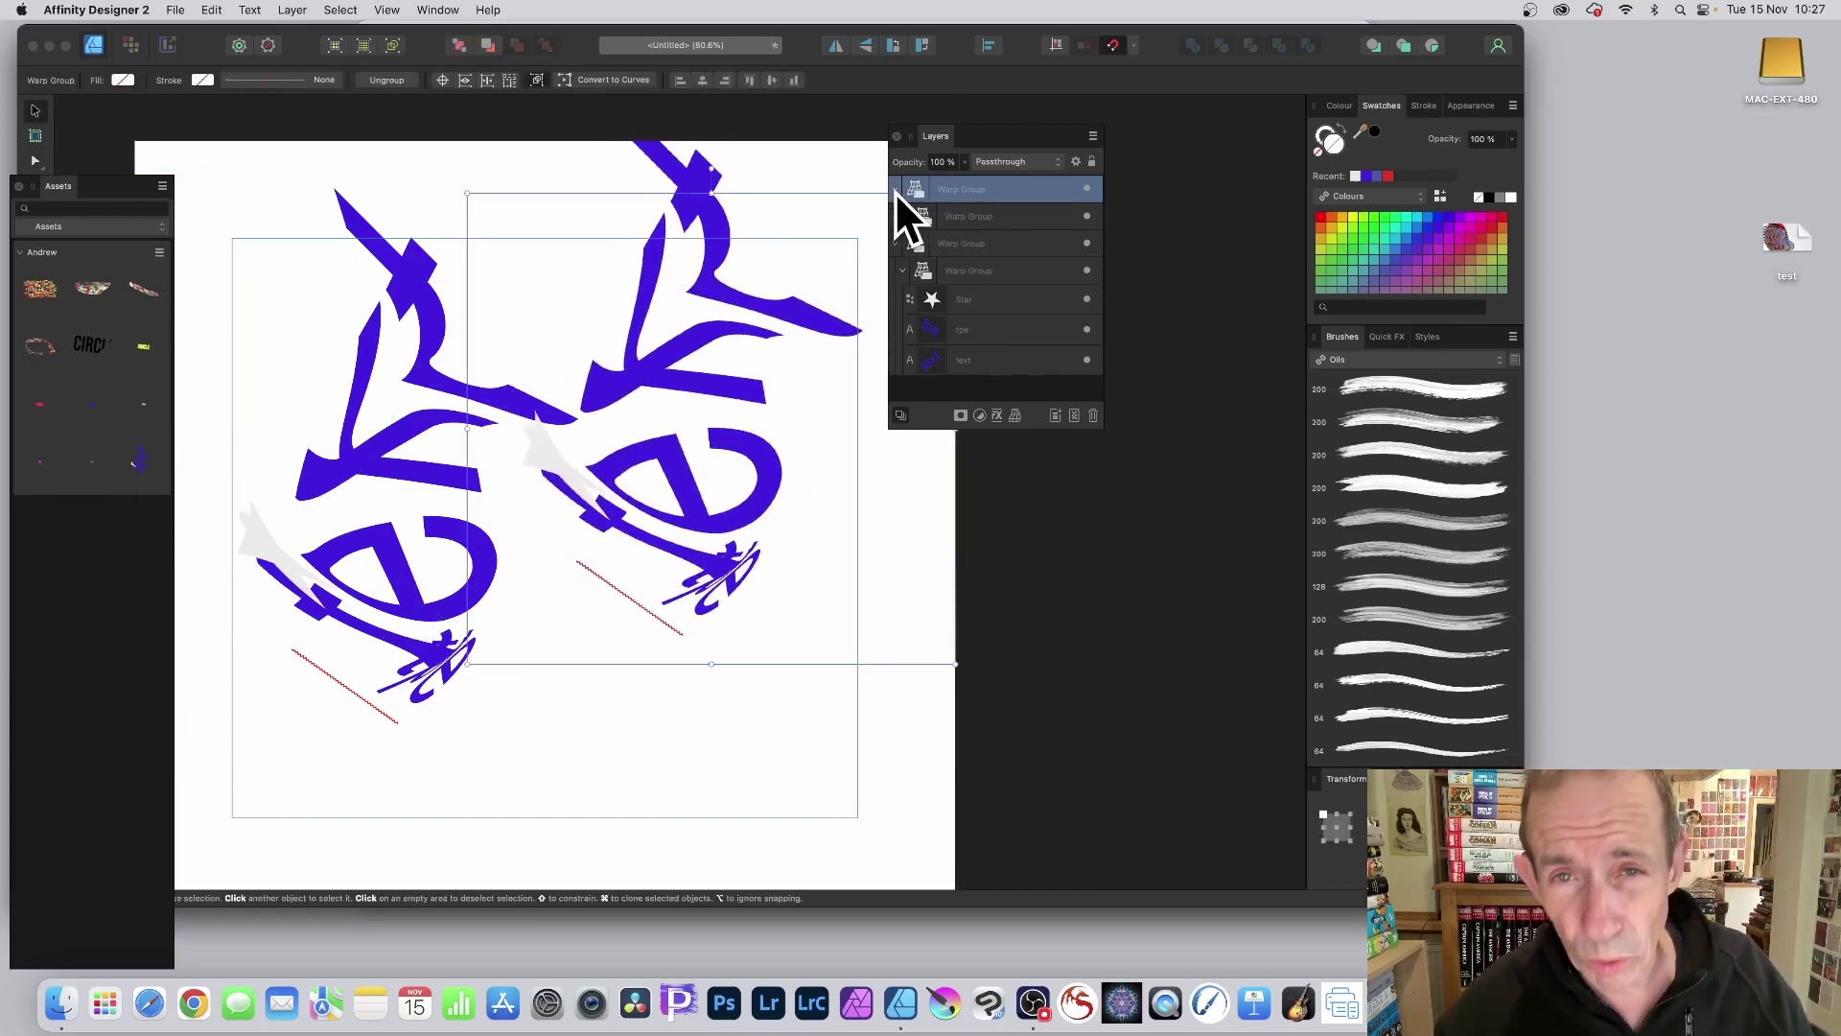